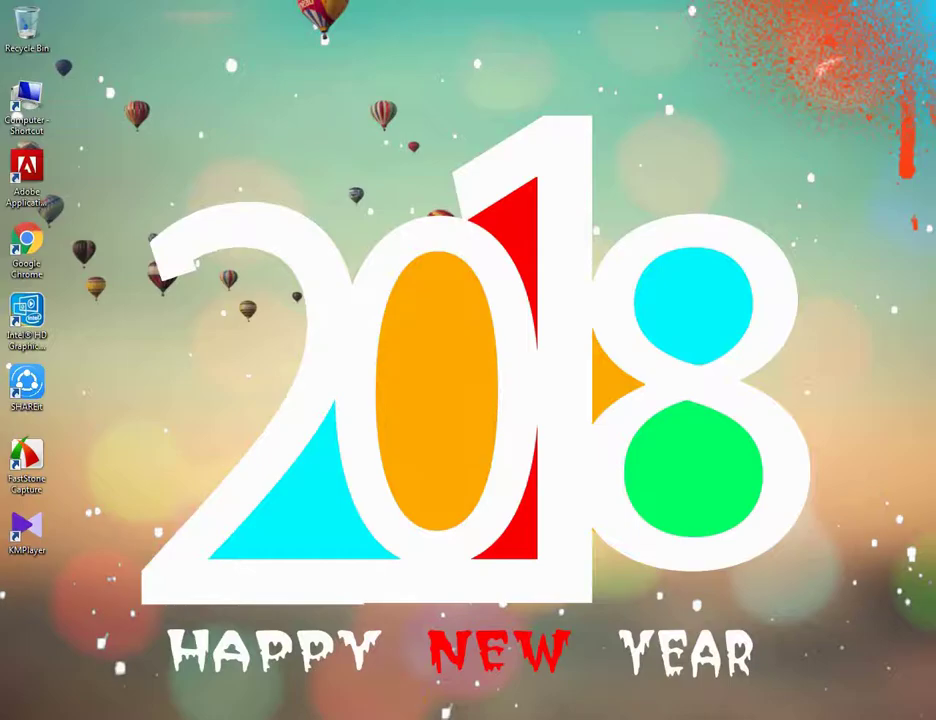
- Bring the IMG_8504.JPG portrait forward in Photoshop and zoom in to inspect the face
{"action": "left_click", "coordinate": [297, 625]}
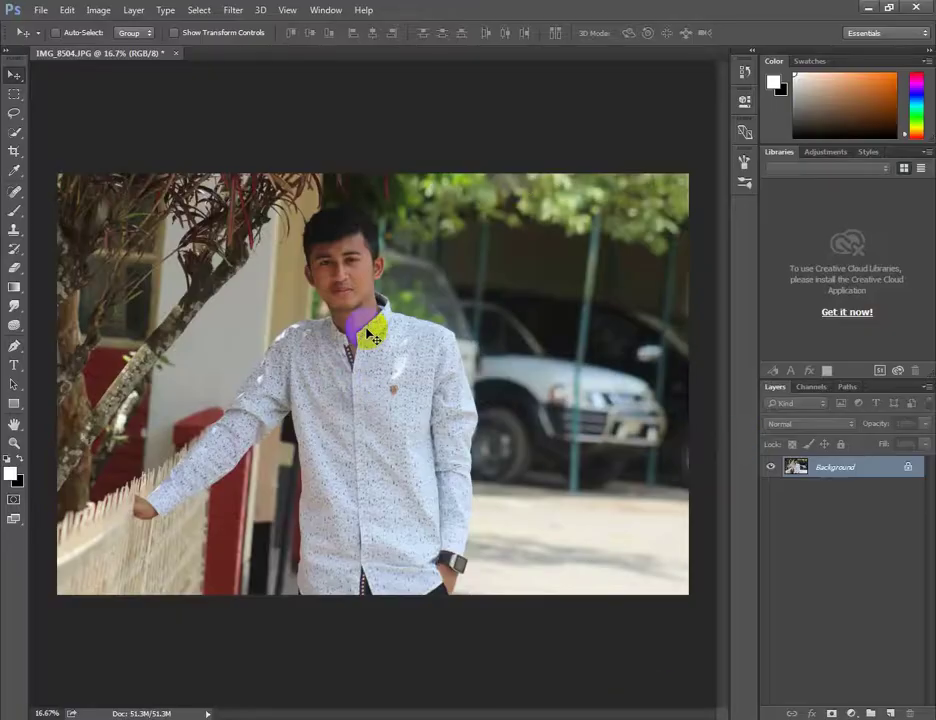
{"action": "scroll", "coordinate": [370, 335], "scroll_direction": "up", "scroll_amount": 5}
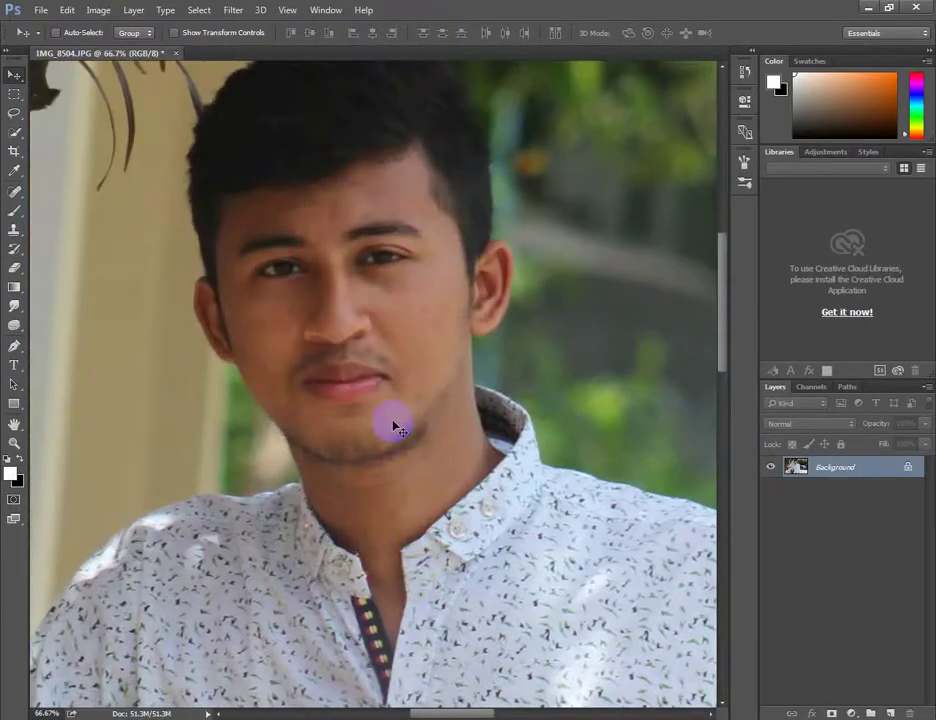
{"action": "key", "text": "h"}
{"action": "left_click_drag", "start_coordinate": [395, 428], "coordinate": [397, 420]}
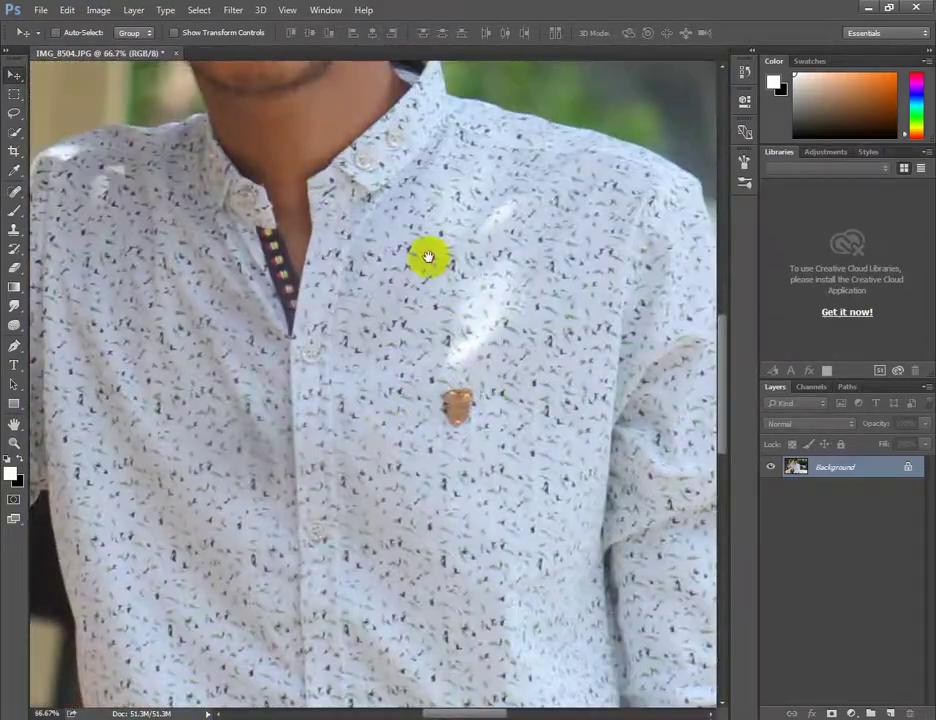
{"action": "key", "text": "h"}
{"action": "left_click_drag", "start_coordinate": [427, 257], "coordinate": [372, 292]}
- Zoom back out and duplicate the Background layer as Background copy
{"action": "scroll", "coordinate": [418, 330], "scroll_direction": "down", "scroll_amount": 2}
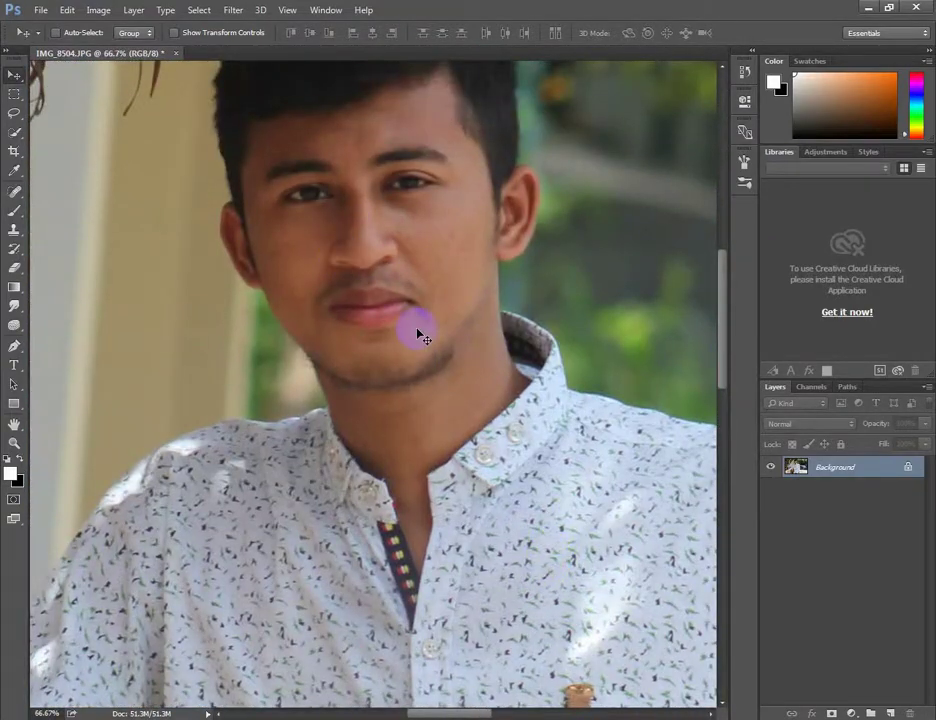
{"action": "scroll", "coordinate": [424, 330], "scroll_direction": "down", "scroll_amount": 2}
{"action": "scroll", "coordinate": [424, 330], "scroll_direction": "down", "scroll_amount": 1}
{"action": "left_click_drag", "start_coordinate": [881, 472], "coordinate": [872, 712]}
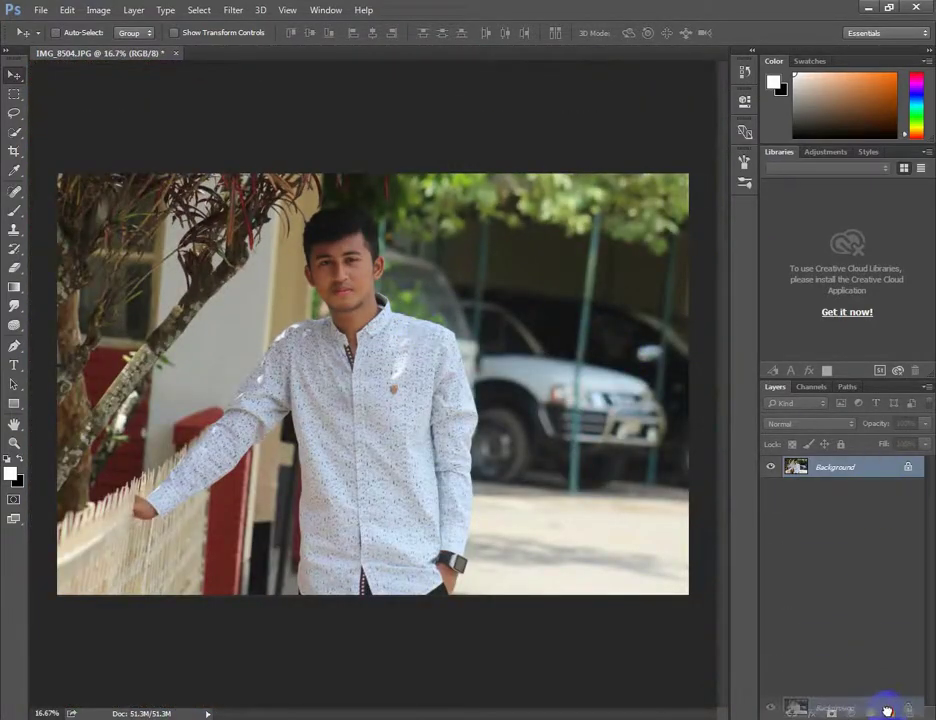
- In the Camera Raw Filter, set exposure +0.30, whites +11 and blacks -6
{"action": "left_click", "coordinate": [233, 10]}
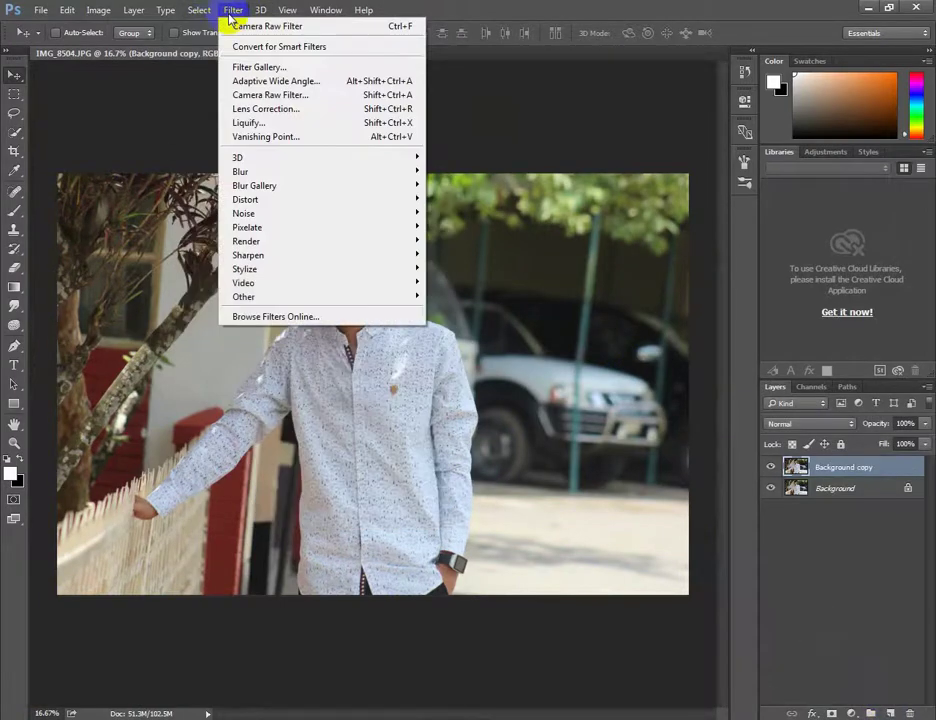
{"action": "left_click", "coordinate": [236, 92]}
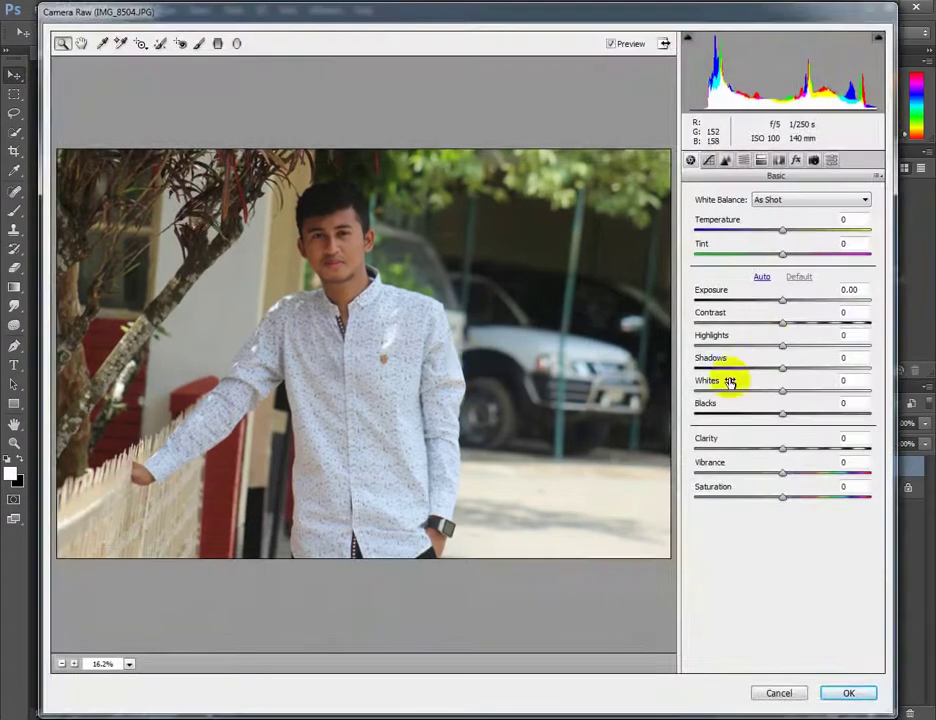
{"action": "left_click_drag", "start_coordinate": [777, 299], "coordinate": [786, 304]}
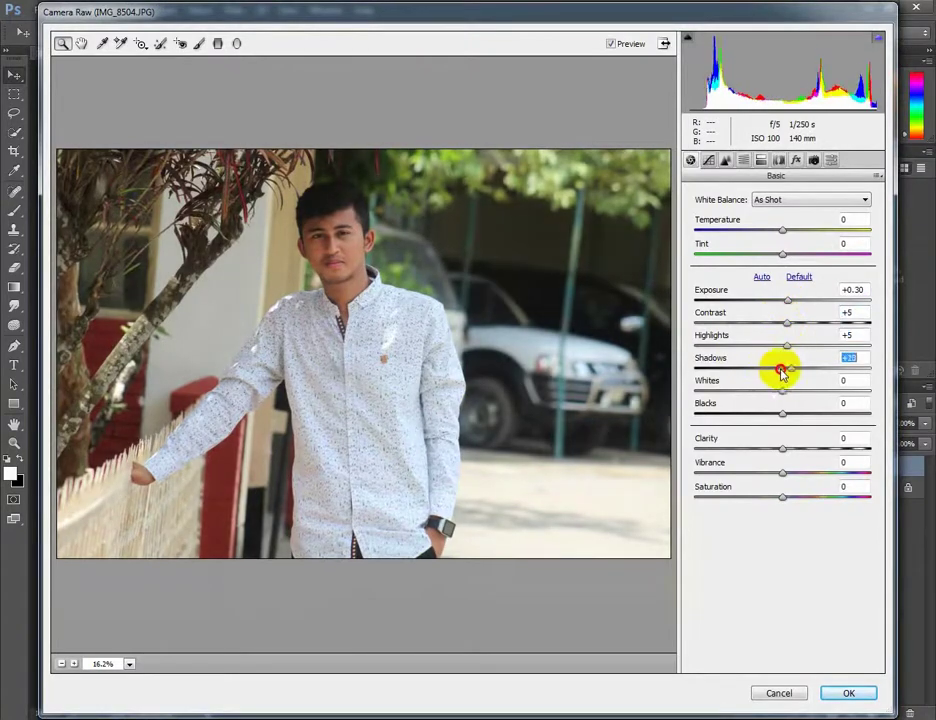
{"action": "mouse_move", "coordinate": [783, 369]}
{"action": "left_mouse_down"}
{"action": "mouse_move", "coordinate": [798, 369]}
{"action": "mouse_move", "coordinate": [784, 374]}
{"action": "mouse_move", "coordinate": [792, 392]}
{"action": "left_mouse_up"}
{"action": "left_click_drag", "start_coordinate": [783, 413], "coordinate": [778, 418]}
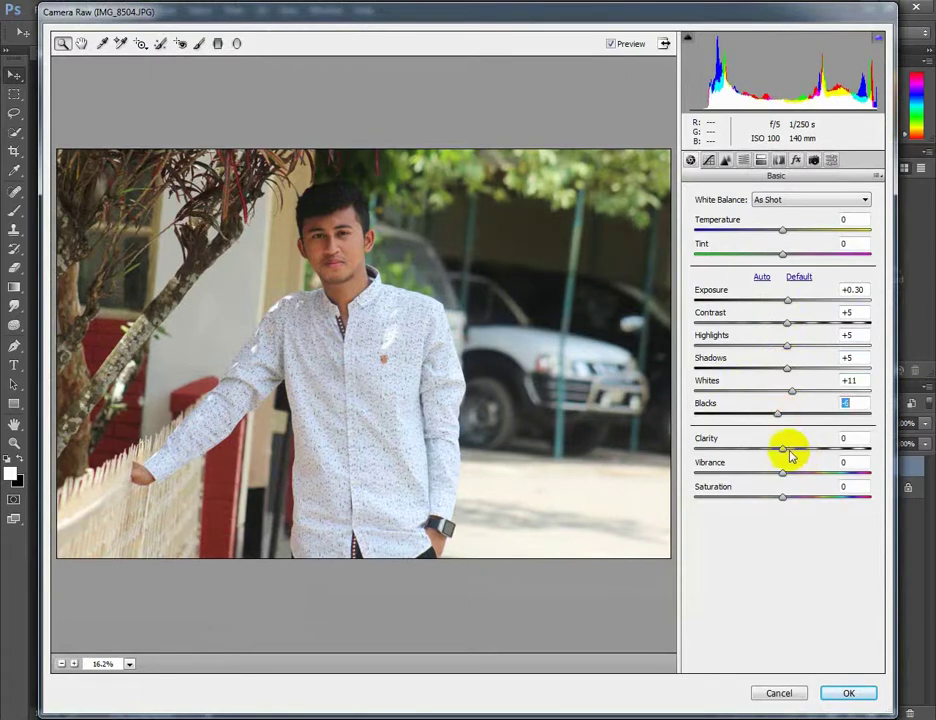
- Shift the green hue and raise magenta luminance and saturation in the HSL settings
{"action": "left_click", "coordinate": [743, 162]}
{"action": "left_click_drag", "start_coordinate": [783, 337], "coordinate": [820, 340]}
{"action": "left_click", "coordinate": [731, 215]}
{"action": "key", "text": "ctrl+alt+shift+l"}
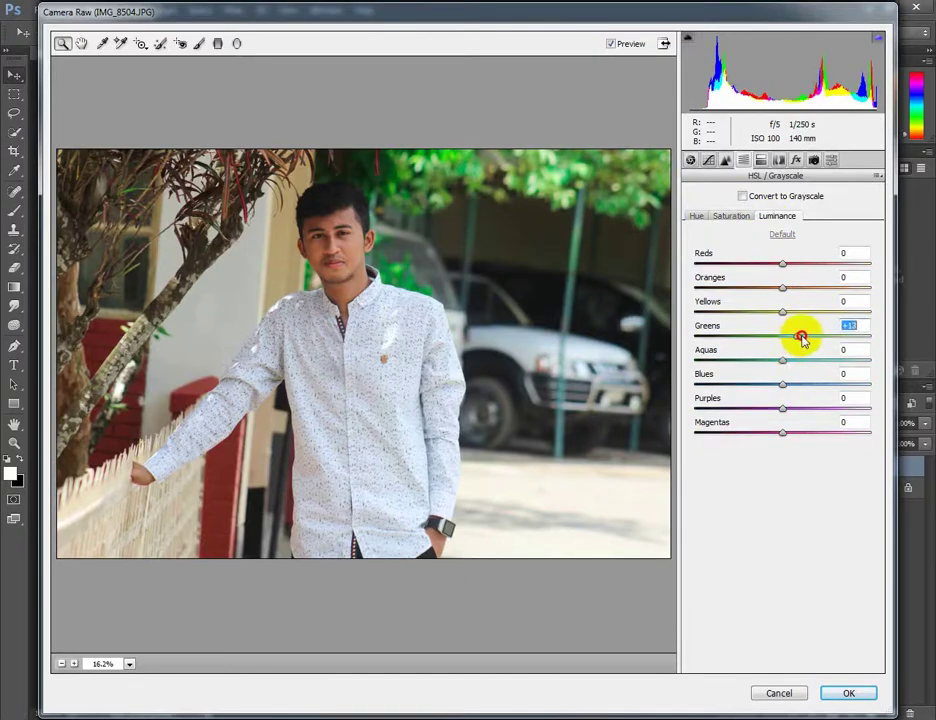
{"action": "left_click_drag", "start_coordinate": [782, 432], "coordinate": [806, 437]}
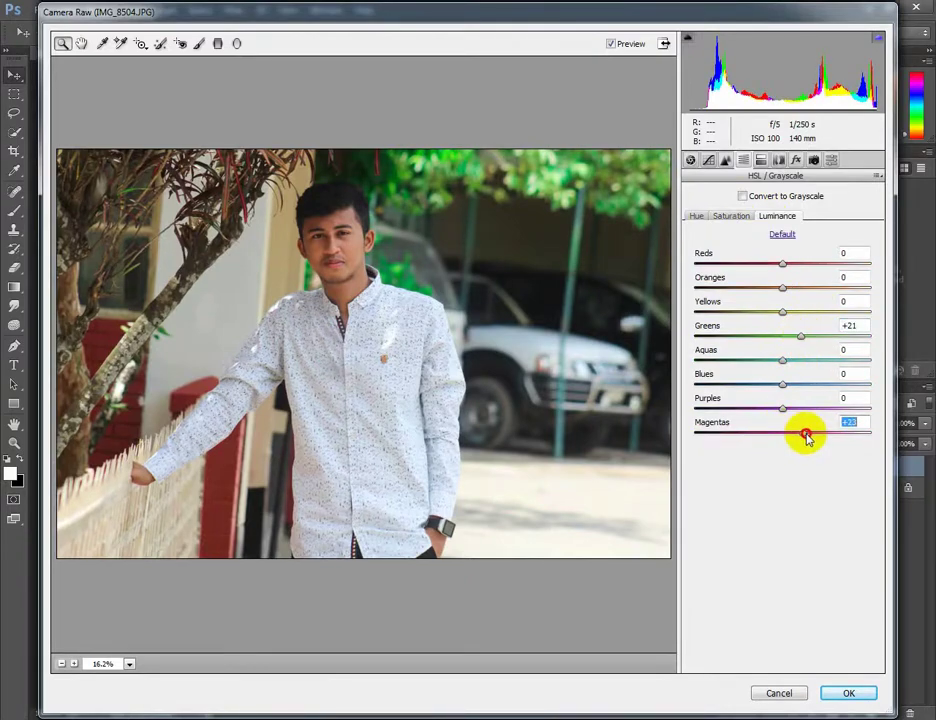
{"action": "left_click", "coordinate": [730, 216]}
{"action": "mouse_move", "coordinate": [812, 436]}
{"action": "left_mouse_down"}
{"action": "mouse_move", "coordinate": [834, 441]}
{"action": "mouse_move", "coordinate": [799, 443]}
{"action": "left_mouse_up"}
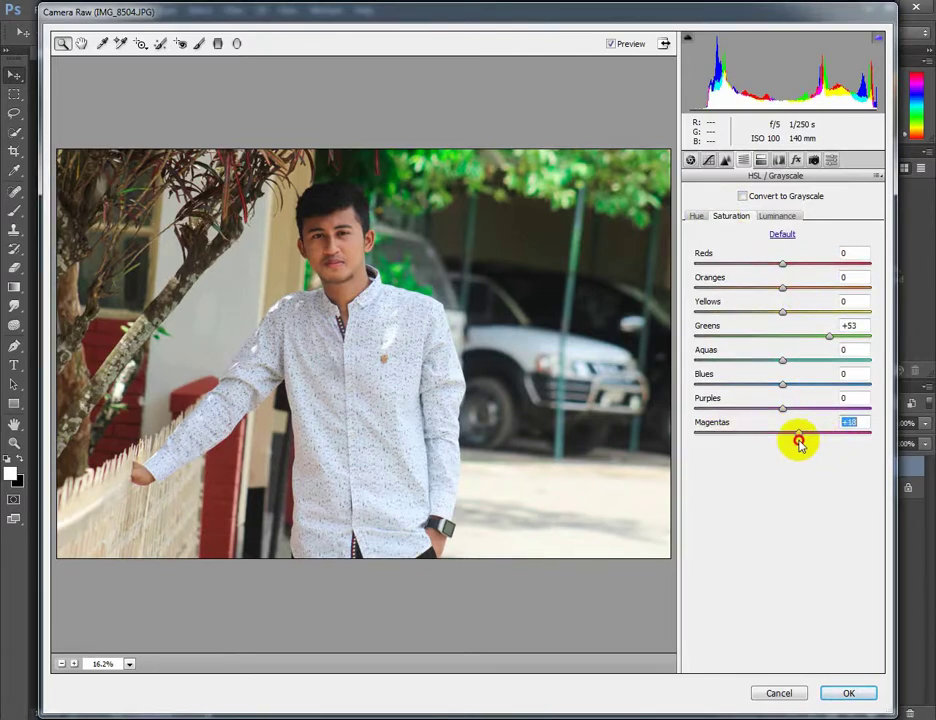
- Add vibrance in the Basic settings and apply the Camera Raw adjustments
{"action": "left_click", "coordinate": [710, 161]}
{"action": "left_click", "coordinate": [690, 160]}
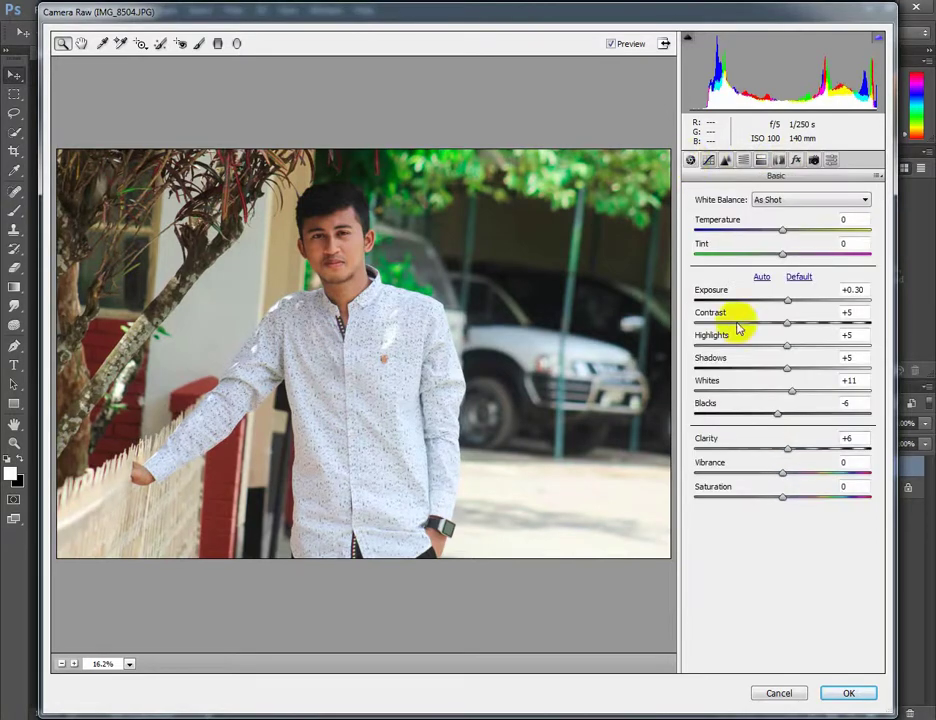
{"action": "left_click", "coordinate": [787, 474]}
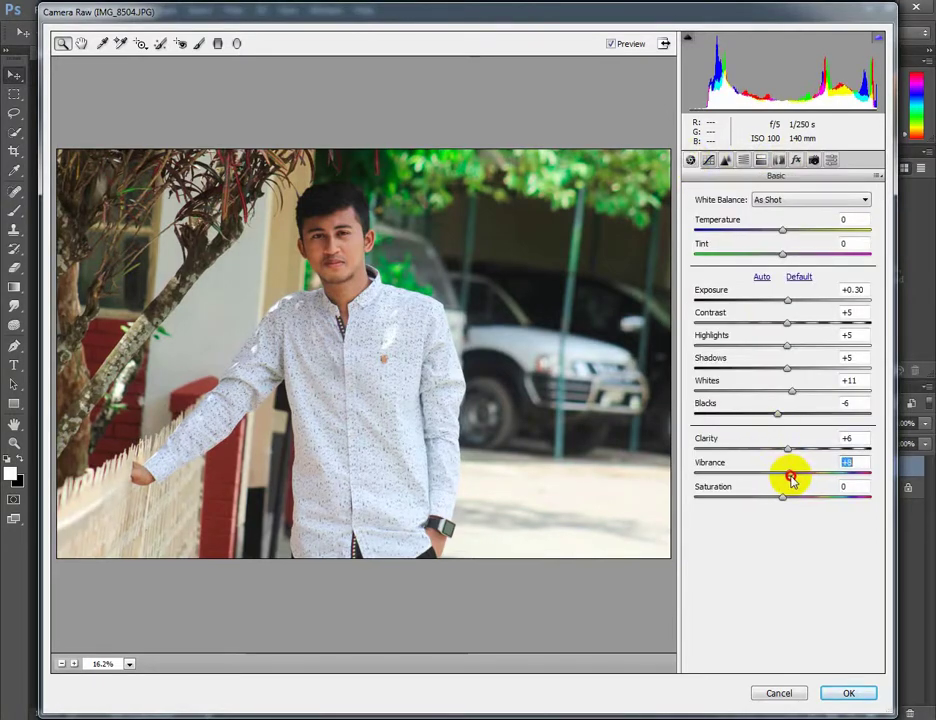
{"action": "left_click", "coordinate": [849, 695]}
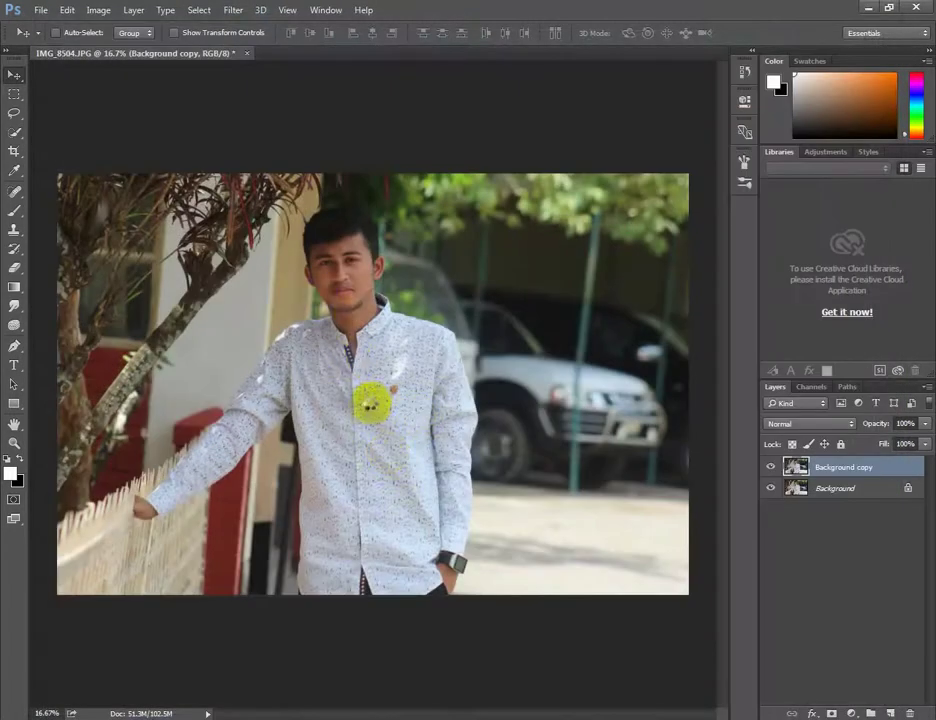
- On the graded Background copy, paint a Quick Selection over the face and neck
{"action": "left_click", "coordinate": [774, 470]}
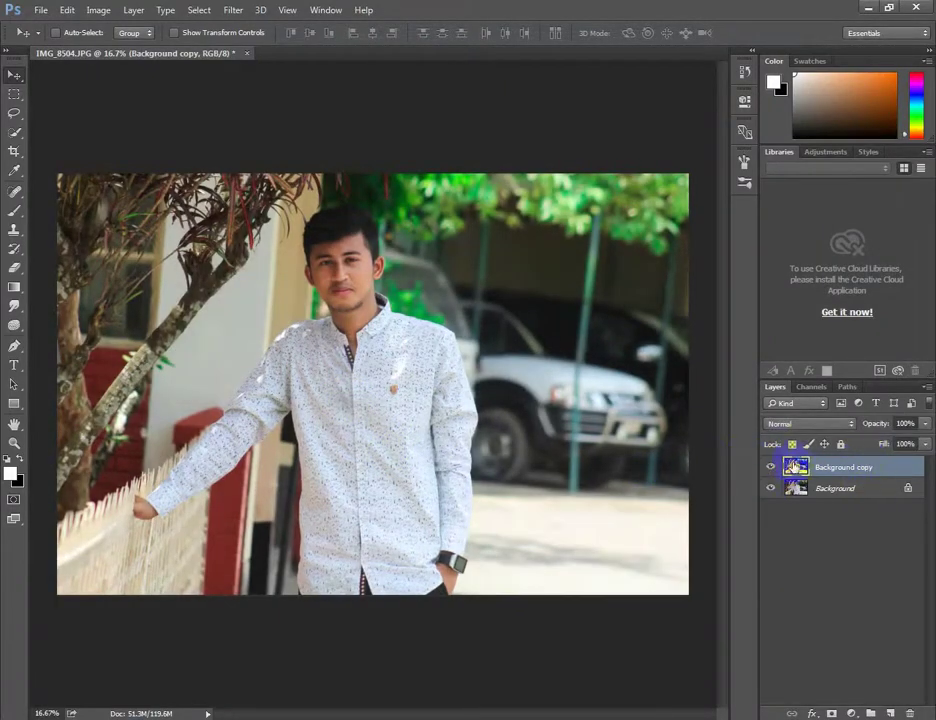
{"action": "scroll", "coordinate": [286, 272], "scroll_direction": "up", "scroll_amount": 3}
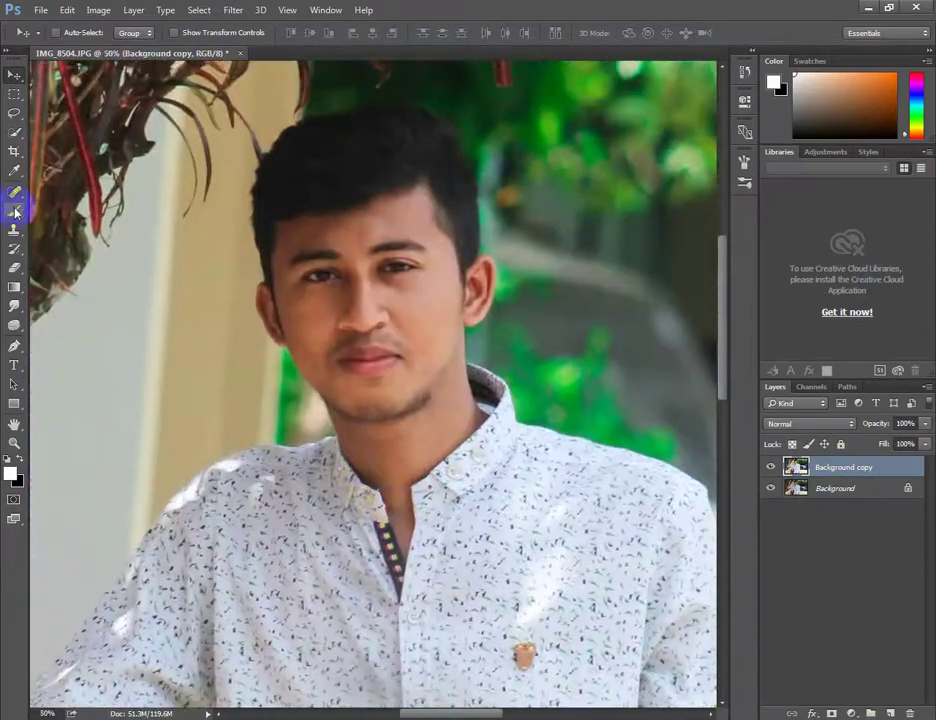
{"action": "left_click", "coordinate": [13, 196]}
{"action": "left_click", "coordinate": [14, 134]}
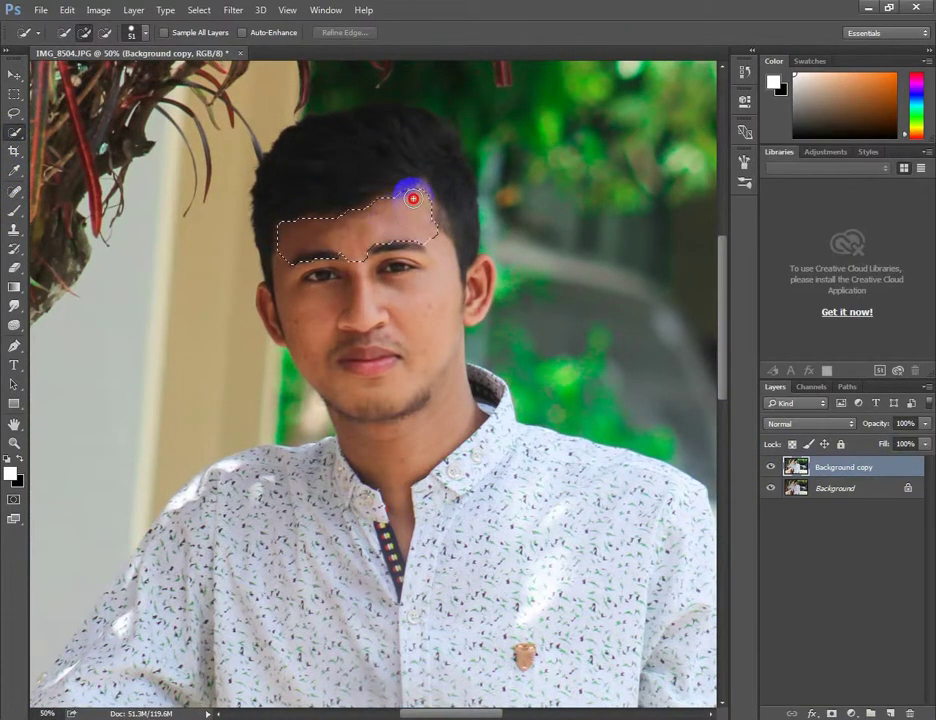
{"action": "left_click_drag", "start_coordinate": [287, 242], "coordinate": [296, 298]}
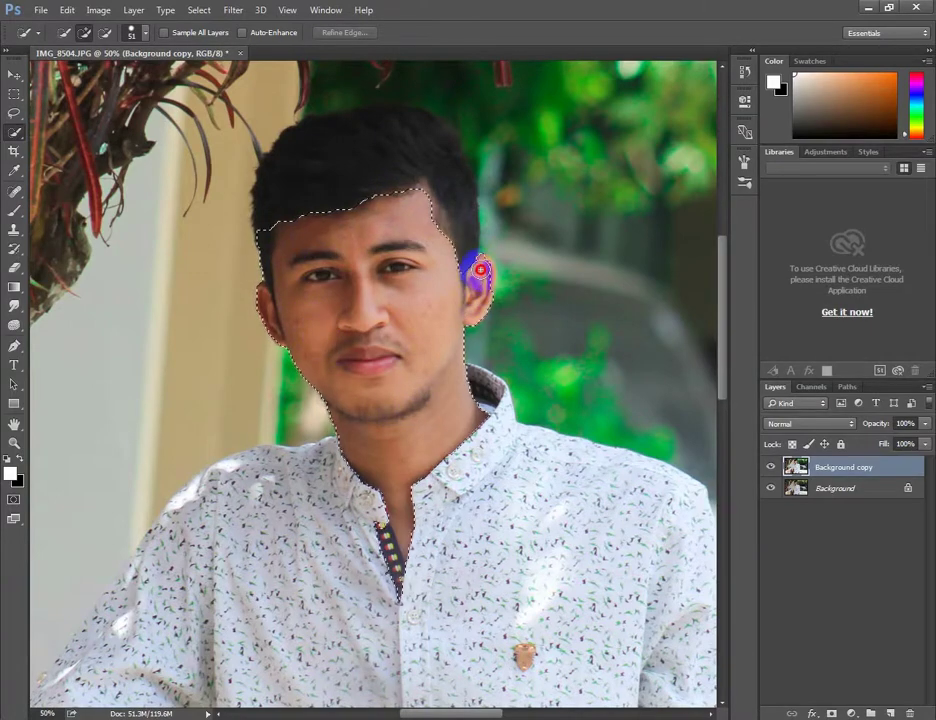
- Zoom to 100% and shrink the selection brush from 51 to 25
{"action": "key", "text": "ctrl+plus"}
{"action": "key", "text": "ctrl+plus"}
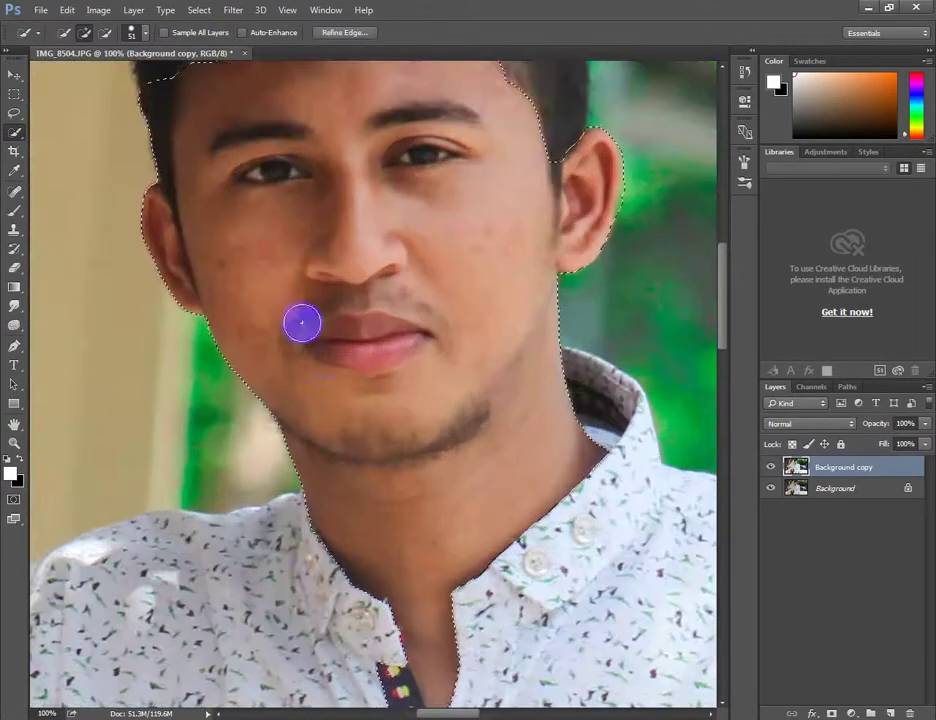
{"action": "scroll", "coordinate": [302, 322], "scroll_direction": "down", "scroll_amount": 3}
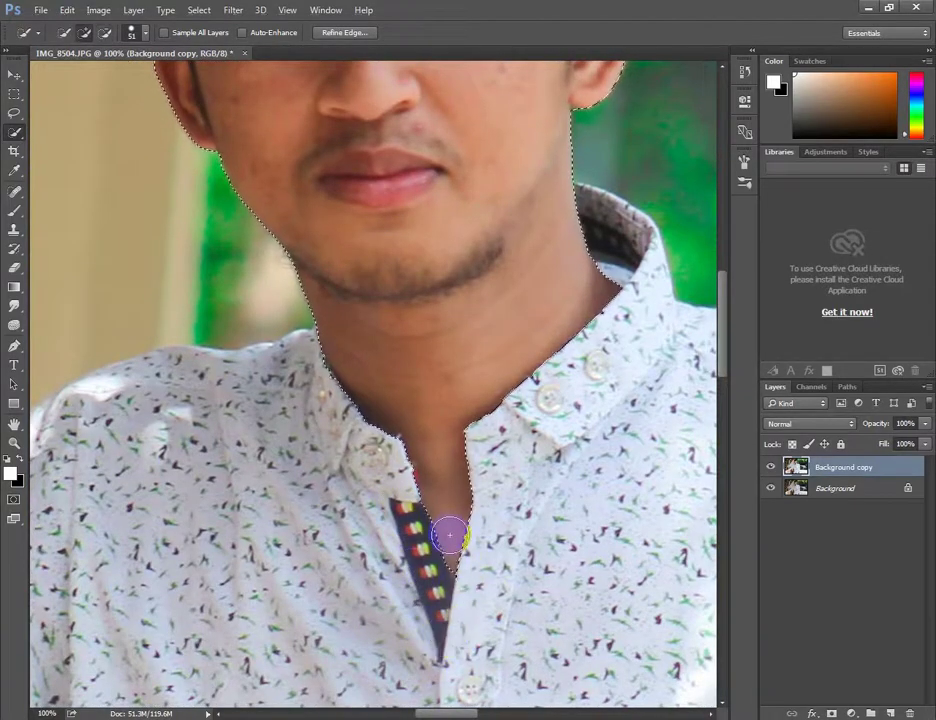
{"action": "right_click", "coordinate": [421, 500]}
{"action": "left_click", "coordinate": [146, 44]}
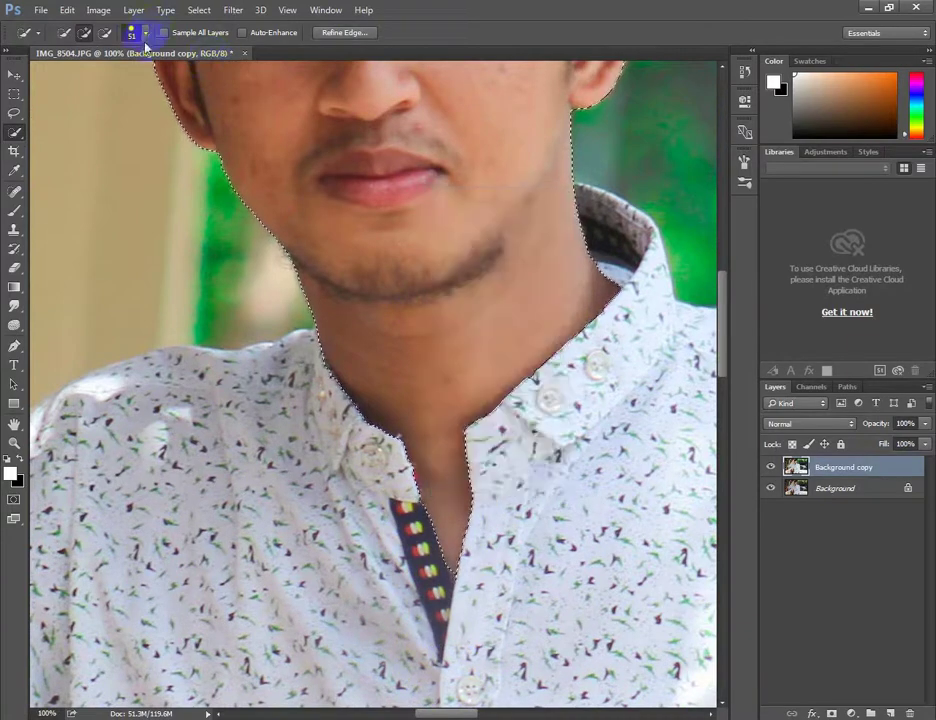
{"action": "left_click_drag", "start_coordinate": [96, 77], "coordinate": [82, 77]}
- Subtract the shirt placket and collar, reselect the head, and trim the right hairline
{"action": "left_click", "coordinate": [460, 605]}
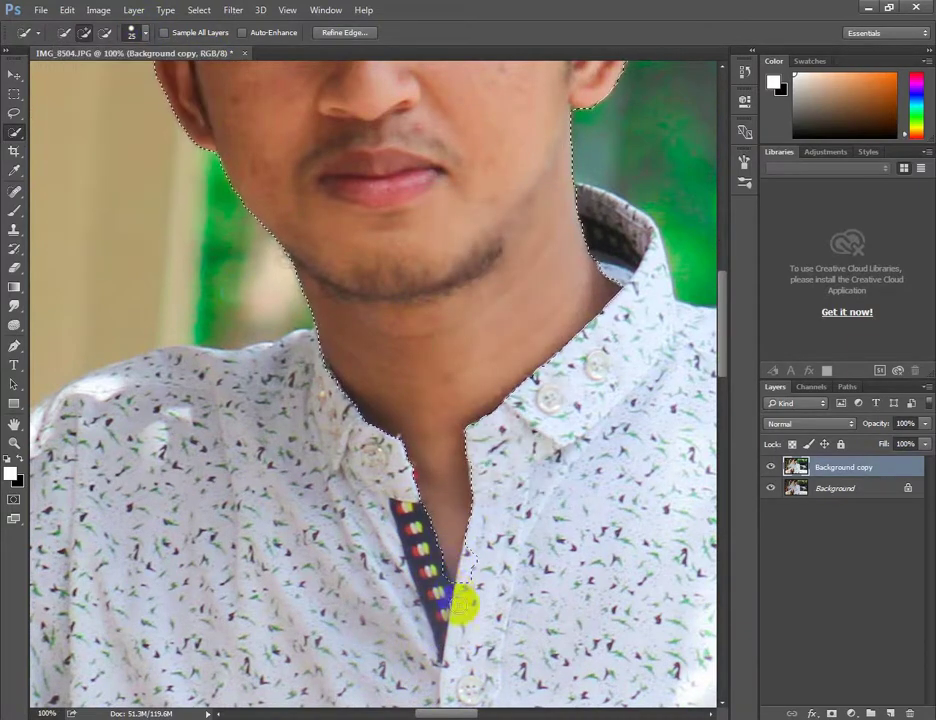
{"action": "left_click", "coordinate": [472, 567], "text": "alt"}
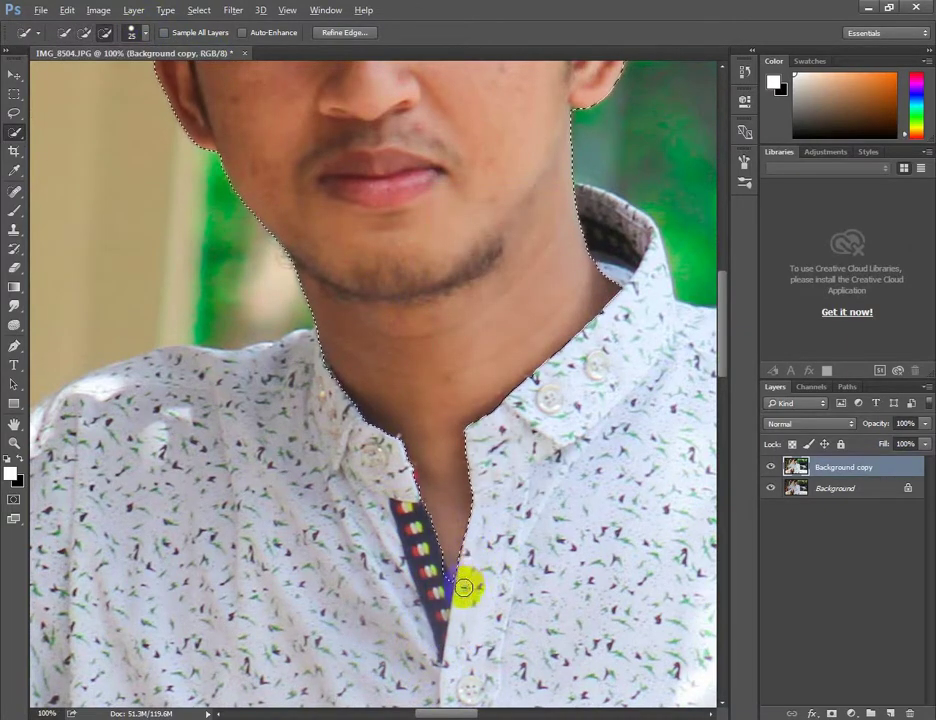
{"action": "left_click", "coordinate": [606, 320]}
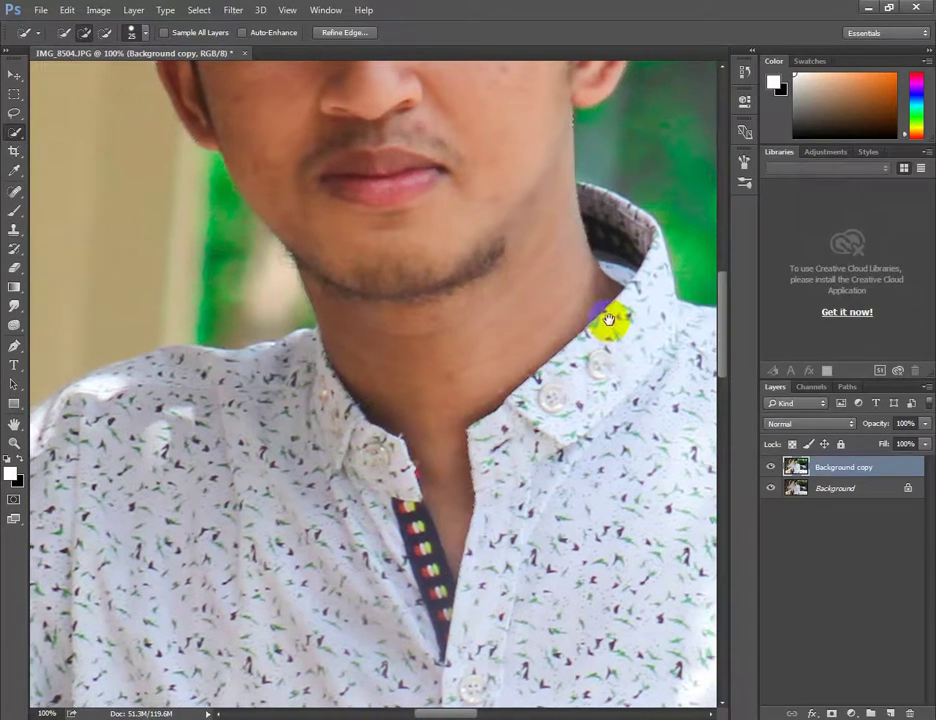
{"action": "scroll", "coordinate": [445, 340], "scroll_direction": "up", "scroll_amount": 5}
{"action": "mouse_move", "coordinate": [445, 340]}
{"action": "left_mouse_down"}
{"action": "mouse_move", "coordinate": [188, 210]}
{"action": "mouse_move", "coordinate": [205, 224]}
{"action": "mouse_move", "coordinate": [272, 157]}
{"action": "mouse_move", "coordinate": [525, 102]}
{"action": "left_mouse_up"}
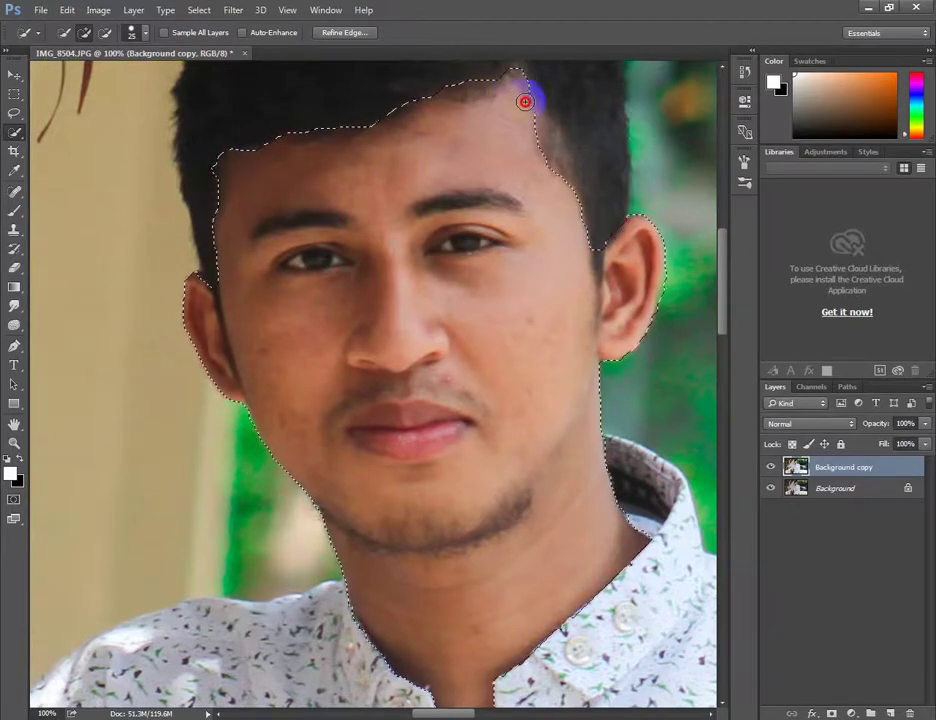
{"action": "mouse_move", "coordinate": [533, 155]}
{"action": "left_mouse_down"}
{"action": "mouse_move", "coordinate": [527, 135]}
{"action": "mouse_move", "coordinate": [563, 200]}
{"action": "left_mouse_up"}
- Add the forearm, watch band and hand to the selection
{"action": "scroll", "coordinate": [445, 209], "scroll_direction": "down", "scroll_amount": 5}
{"action": "scroll", "coordinate": [445, 365], "scroll_direction": "down", "scroll_amount": 5}
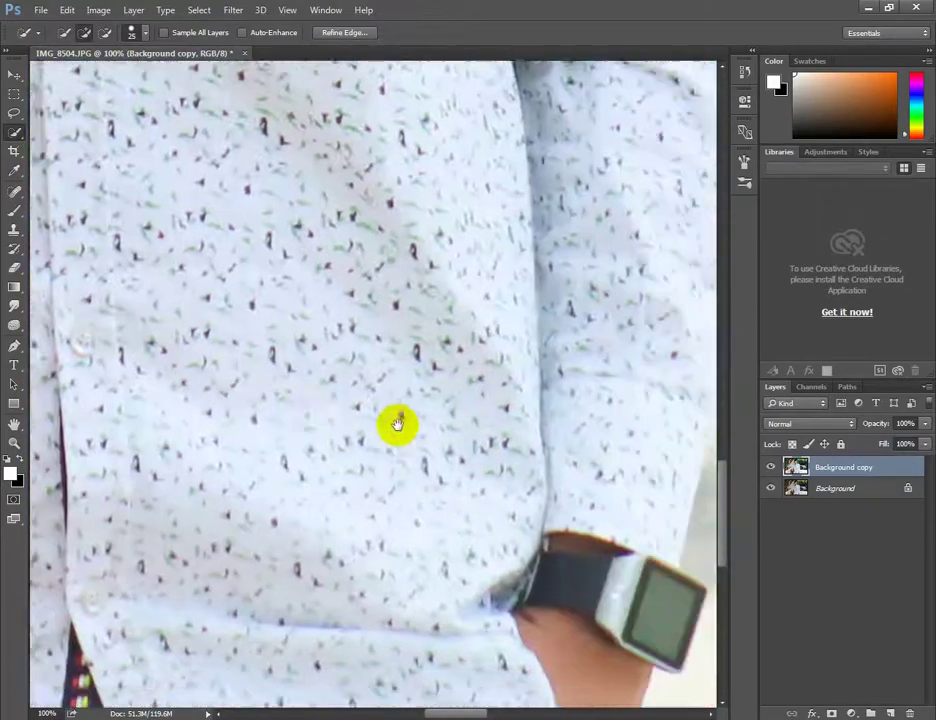
{"action": "scroll", "coordinate": [397, 424], "scroll_direction": "down", "scroll_amount": 2}
{"action": "mouse_move", "coordinate": [420, 518]}
{"action": "left_mouse_down"}
{"action": "mouse_move", "coordinate": [397, 539]}
{"action": "mouse_move", "coordinate": [363, 428]}
{"action": "mouse_move", "coordinate": [361, 461]}
{"action": "mouse_move", "coordinate": [460, 393]}
{"action": "mouse_move", "coordinate": [434, 439]}
{"action": "mouse_move", "coordinate": [501, 493]}
{"action": "mouse_move", "coordinate": [410, 470]}
{"action": "left_mouse_up"}
{"action": "left_click", "coordinate": [422, 443]}
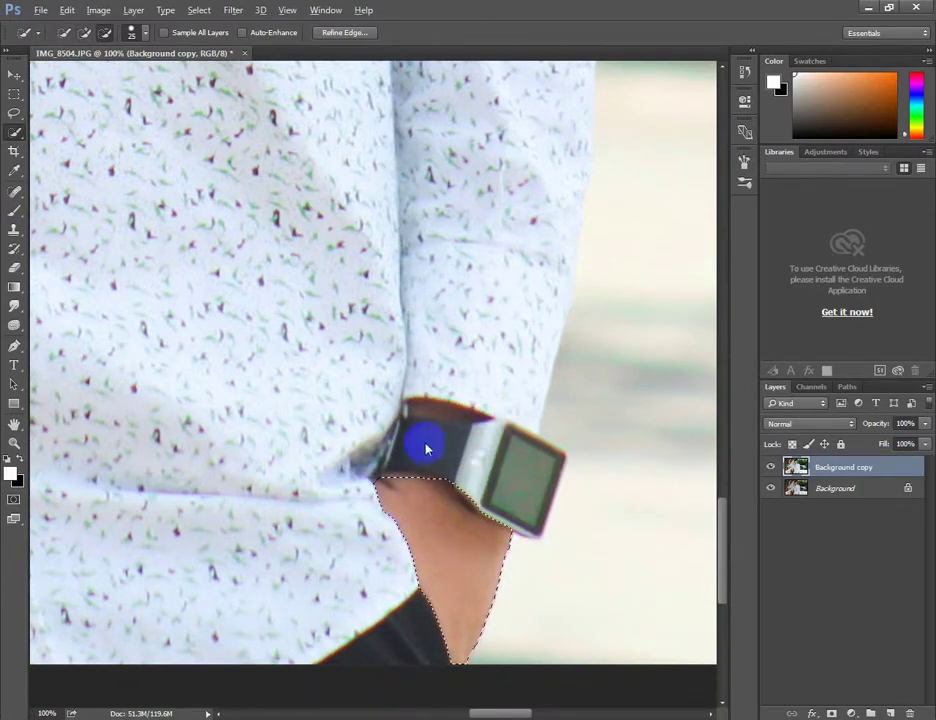
{"action": "mouse_move", "coordinate": [297, 445]}
{"action": "left_mouse_down"}
{"action": "mouse_move", "coordinate": [502, 367]}
{"action": "mouse_move", "coordinate": [418, 476]}
{"action": "mouse_move", "coordinate": [330, 455]}
{"action": "mouse_move", "coordinate": [284, 524]}
{"action": "mouse_move", "coordinate": [226, 489]}
{"action": "left_mouse_up"}
- Bring the temple and ear into view and set the brush size to 16 px
{"action": "scroll", "coordinate": [282, 486], "scroll_direction": "down", "scroll_amount": 5}
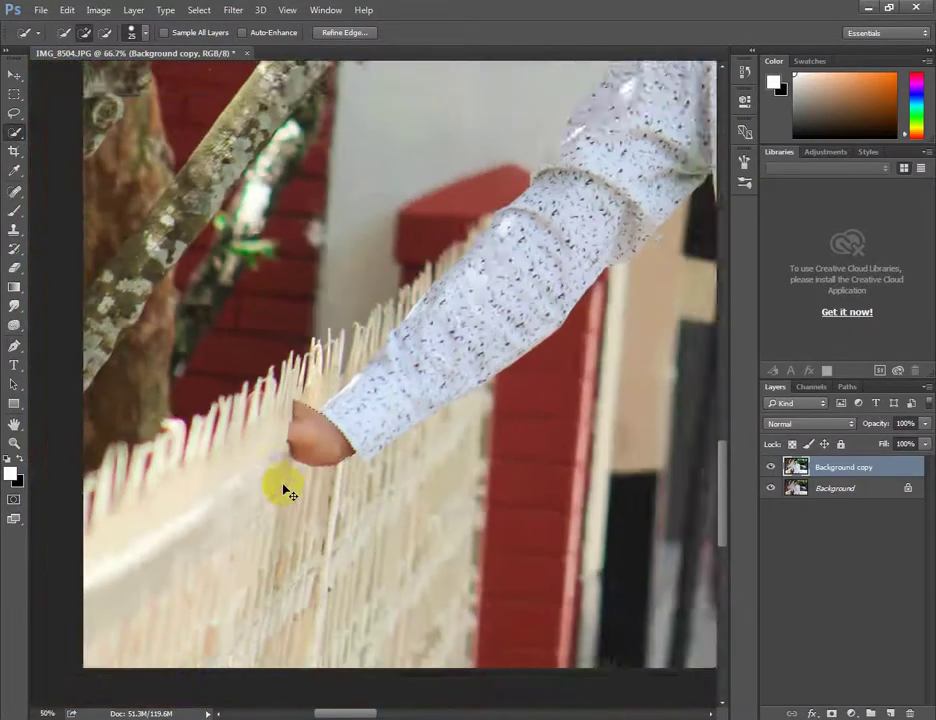
{"action": "scroll", "coordinate": [282, 486], "scroll_direction": "up", "scroll_amount": 4}
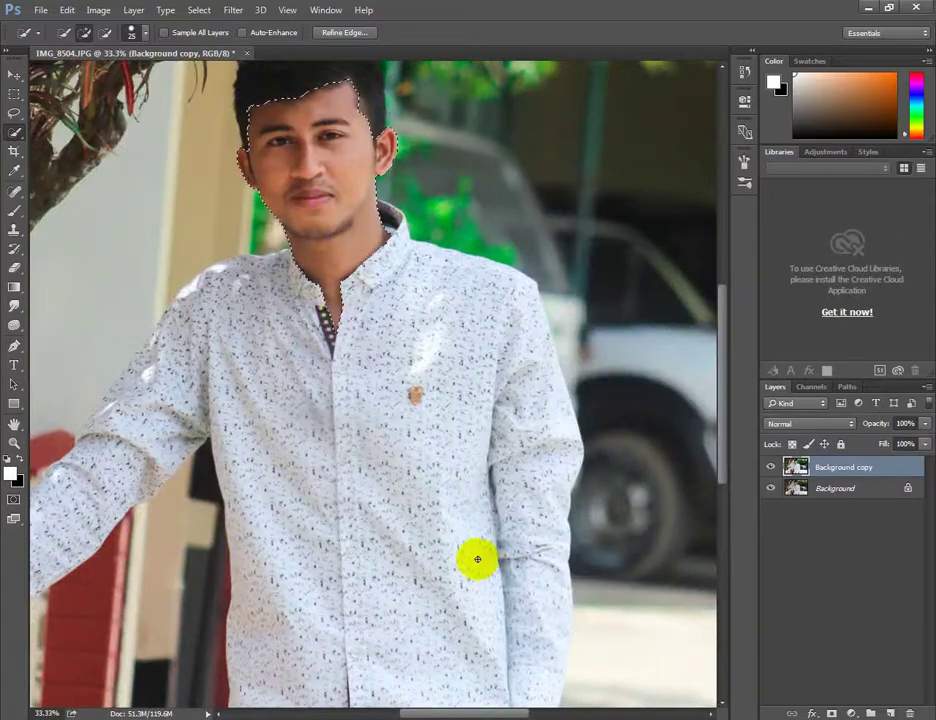
{"action": "scroll", "coordinate": [341, 459], "scroll_direction": "up", "scroll_amount": 2}
{"action": "scroll", "coordinate": [382, 442], "scroll_direction": "up", "scroll_amount": 1}
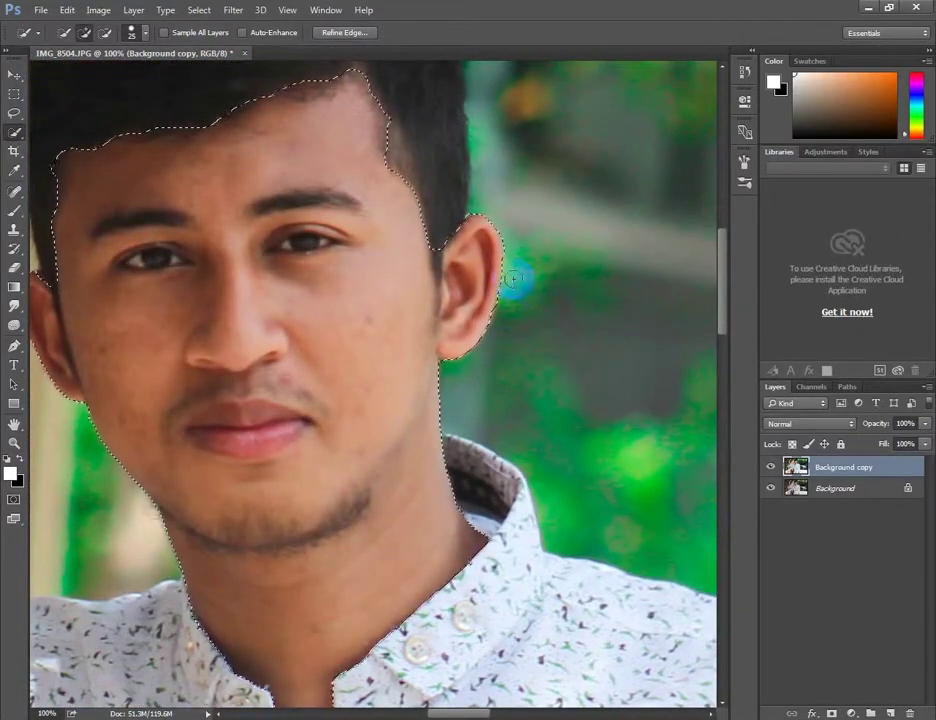
{"action": "scroll", "coordinate": [441, 238], "scroll_direction": "up", "scroll_amount": 1}
{"action": "scroll", "coordinate": [443, 242], "scroll_direction": "up", "scroll_amount": 1}
{"action": "left_click_drag", "start_coordinate": [443, 242], "coordinate": [334, 486]}
{"action": "right_click", "coordinate": [428, 386]}
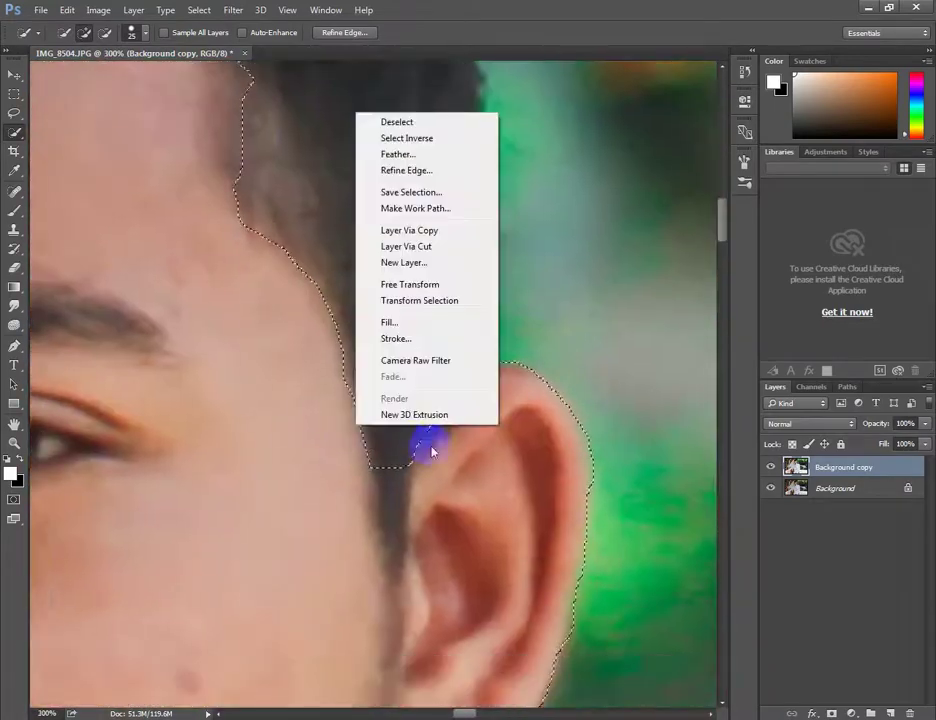
{"action": "left_click", "coordinate": [130, 31]}
{"action": "left_click", "coordinate": [130, 31]}
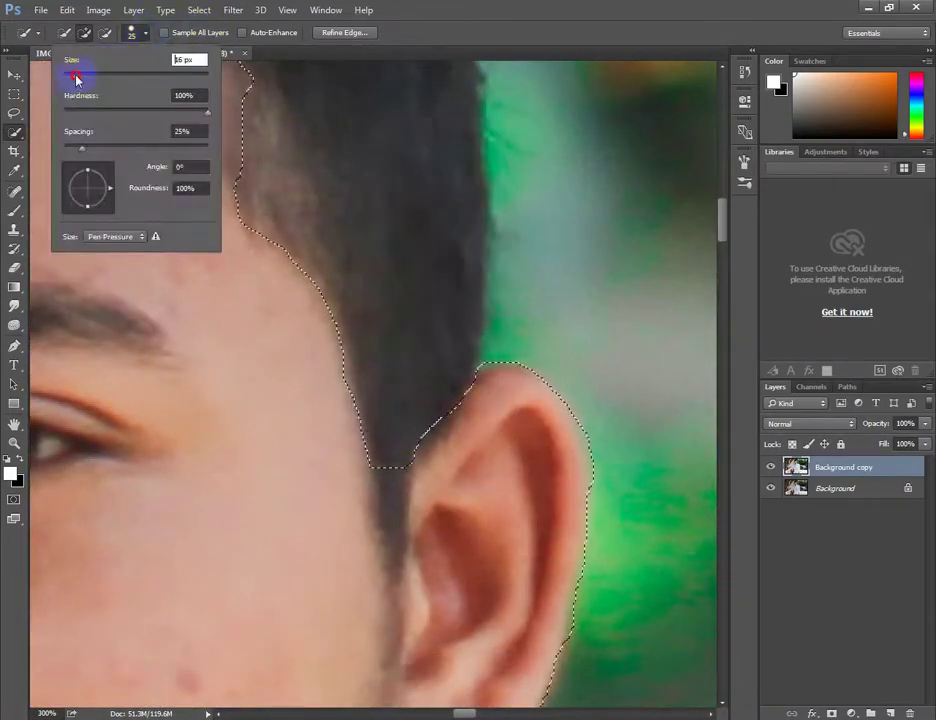
{"action": "left_click", "coordinate": [393, 434]}
- Refine the selection edge along the hair and ear, then view the whole photo
{"action": "mouse_move", "coordinate": [397, 403]}
{"action": "left_mouse_down"}
{"action": "mouse_move", "coordinate": [391, 516]}
{"action": "mouse_move", "coordinate": [418, 560]}
{"action": "left_mouse_up"}
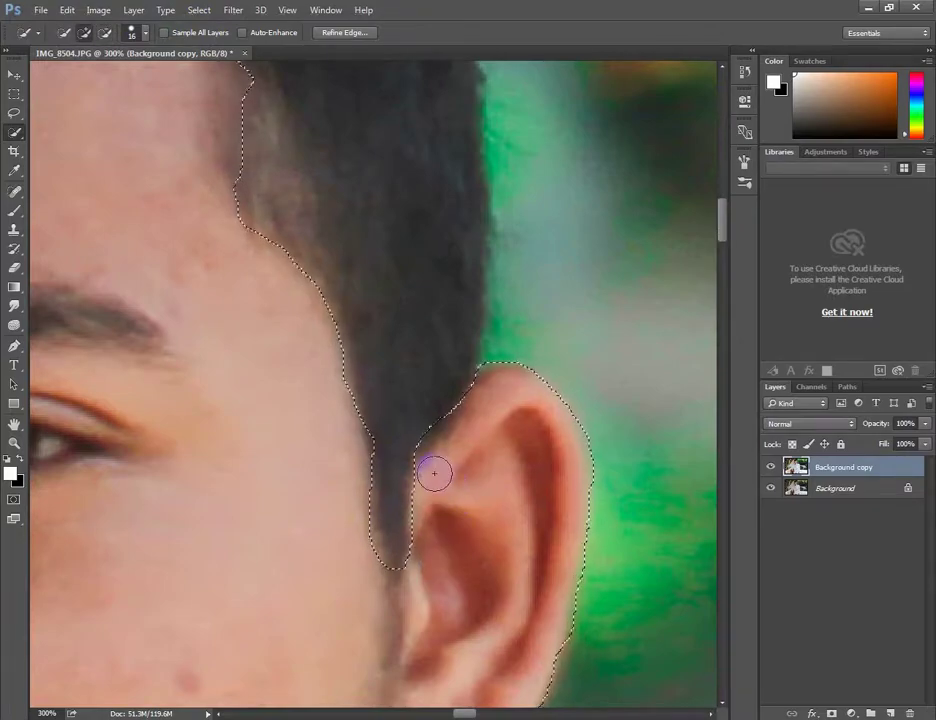
{"action": "left_click_drag", "start_coordinate": [456, 515], "coordinate": [432, 509]}
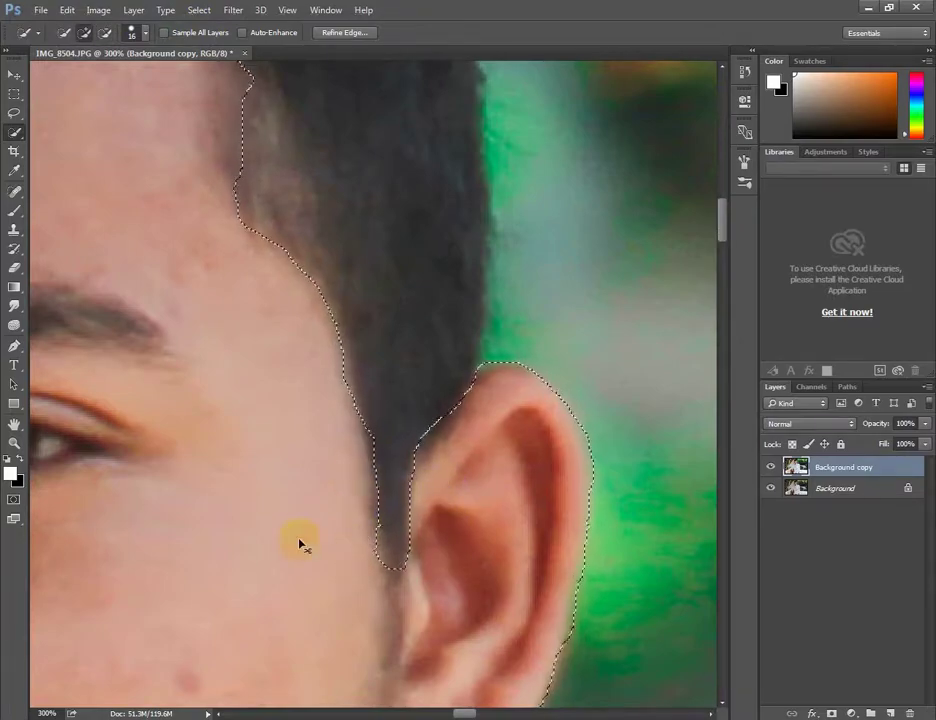
{"action": "scroll", "coordinate": [299, 547], "scroll_direction": "down", "scroll_amount": 2}
{"action": "scroll", "coordinate": [299, 547], "scroll_direction": "down", "scroll_amount": 2}
{"action": "scroll", "coordinate": [299, 547], "scroll_direction": "down", "scroll_amount": 1}
{"action": "key", "text": "ctrl+minus"}
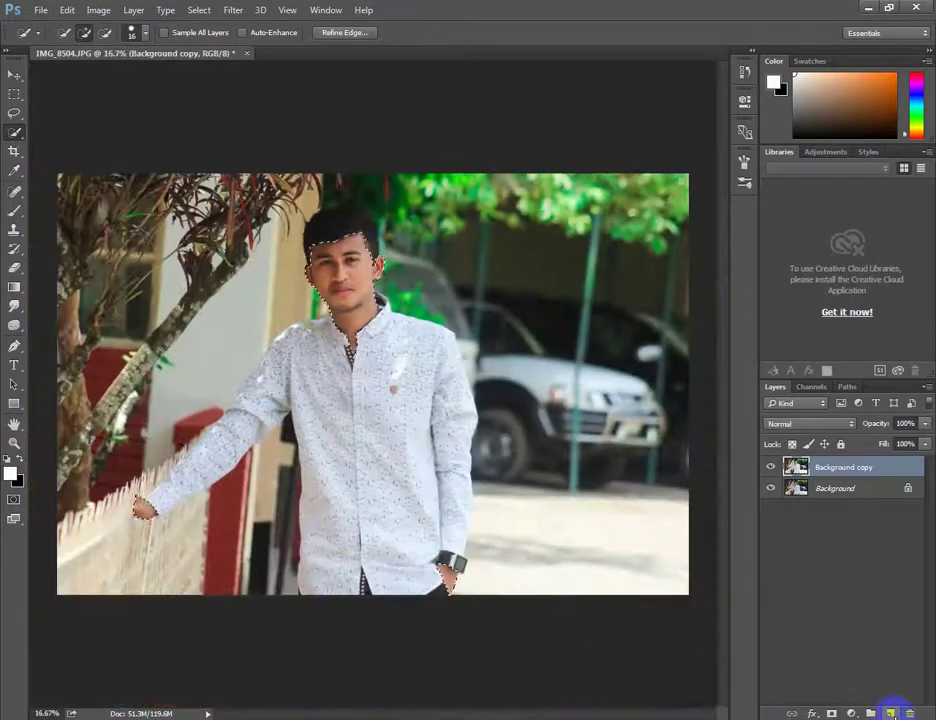
- Try a Color Lookup layer, undo it, and return to the Background copy layer
{"action": "left_click", "coordinate": [851, 713]}
{"action": "left_click", "coordinate": [838, 614]}
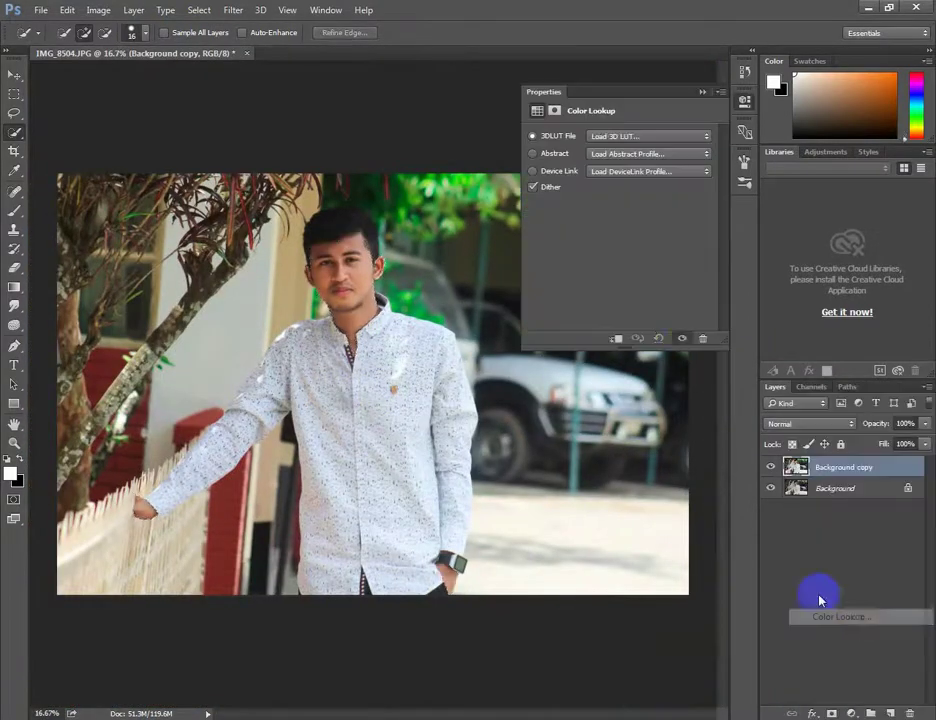
{"action": "key", "text": "Down"}
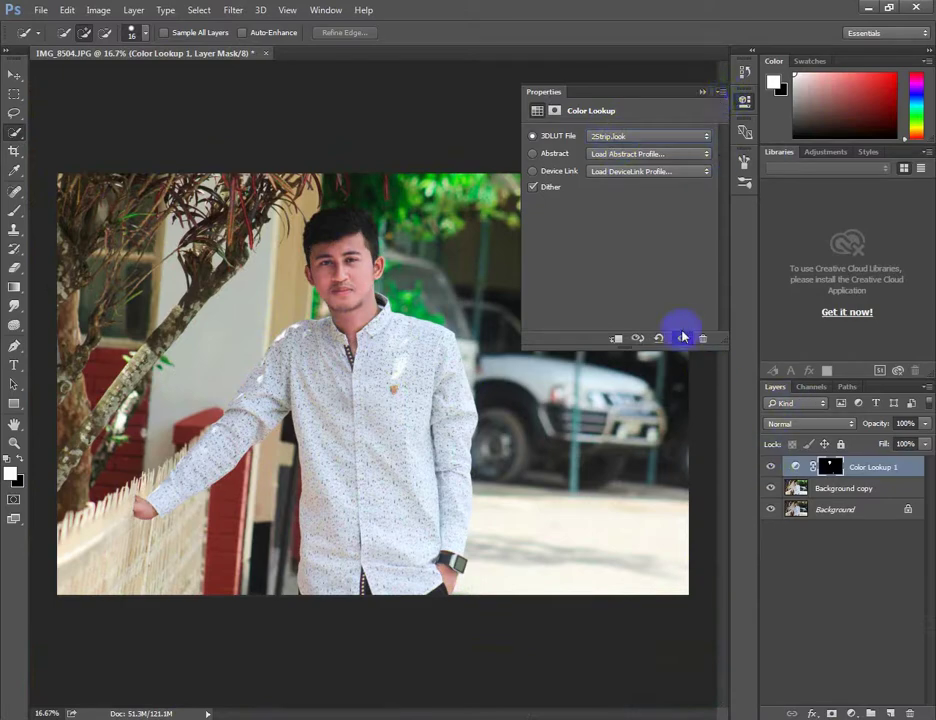
{"action": "key", "text": "ctrl+alt+z"}
{"action": "key", "text": "ctrl+alt+z"}
{"action": "left_click", "coordinate": [702, 91]}
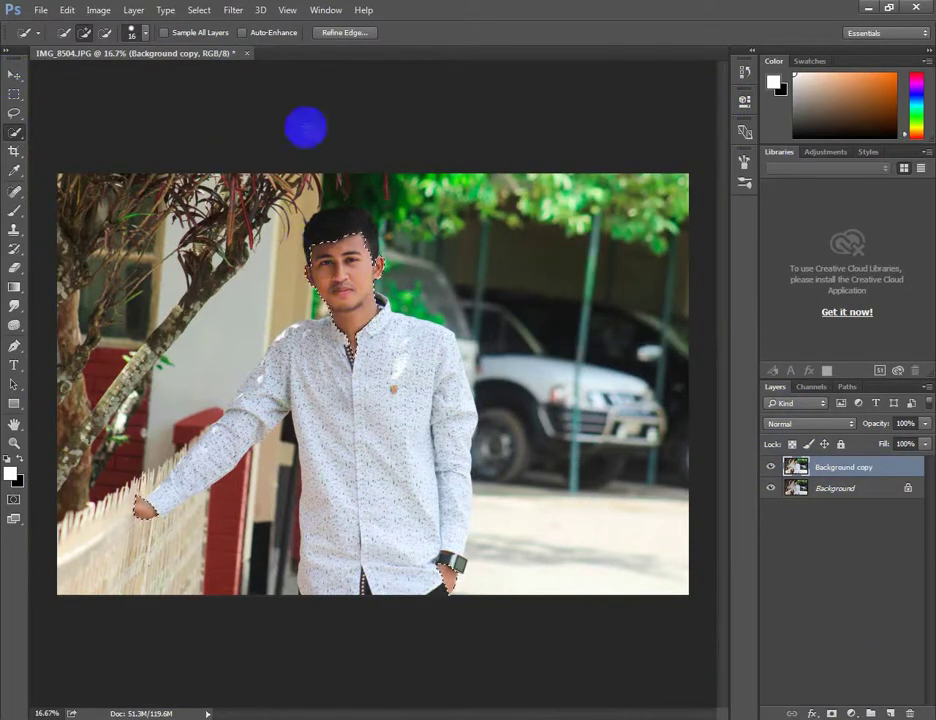
- Invert the selection and add a Color Lookup layer using 2Strip.look
{"action": "left_click", "coordinate": [199, 10]}
{"action": "left_click", "coordinate": [226, 68]}
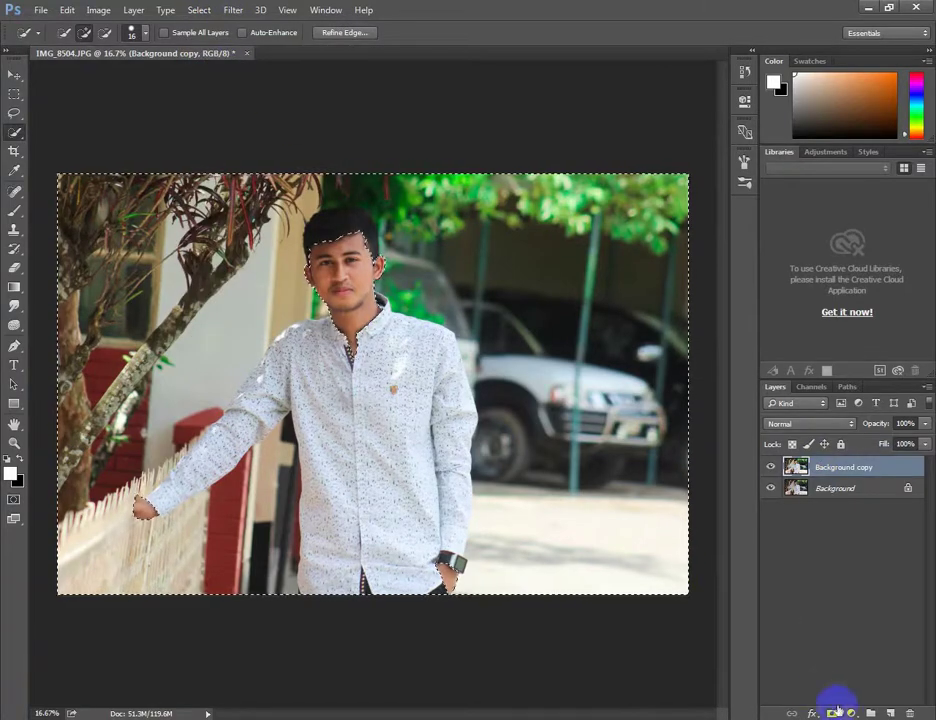
{"action": "left_click", "coordinate": [851, 713]}
{"action": "left_click", "coordinate": [800, 618]}
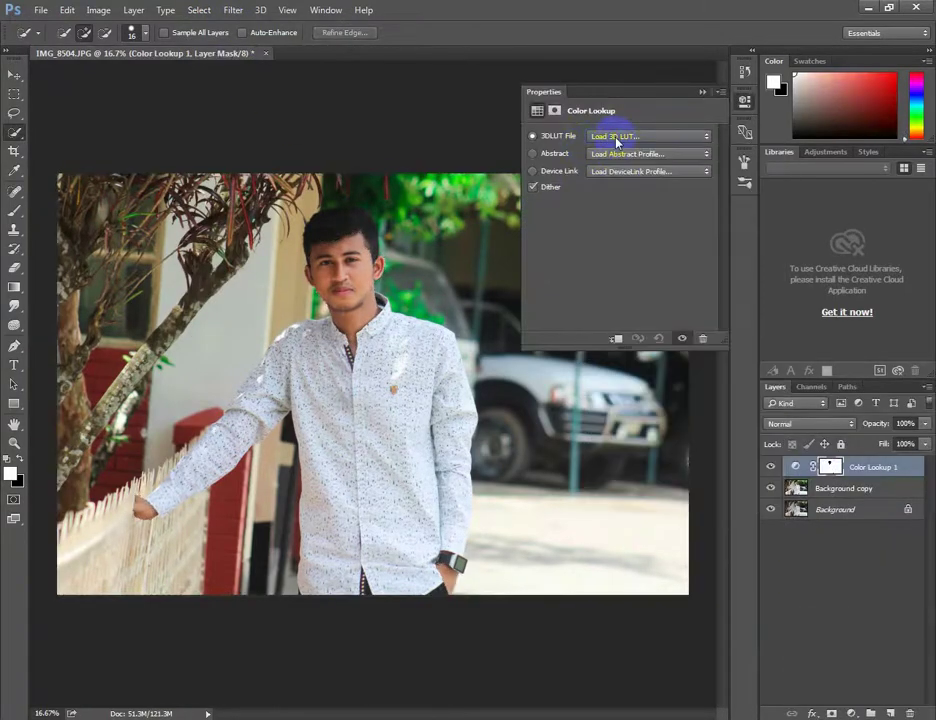
{"action": "left_click", "coordinate": [617, 137]}
{"action": "left_click", "coordinate": [612, 155]}
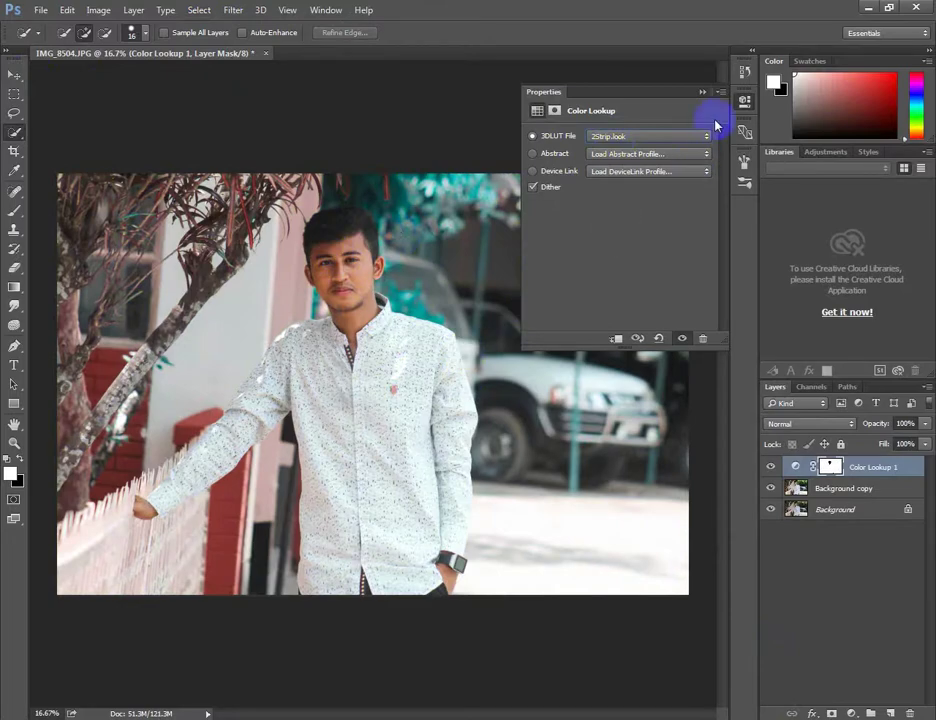
{"action": "left_click", "coordinate": [744, 100]}
- Toggle the 2Strip.look grade on and off at different zooms to compare, leaving it on
{"action": "key", "text": "ctrl+plus"}
{"action": "left_click", "coordinate": [771, 467]}
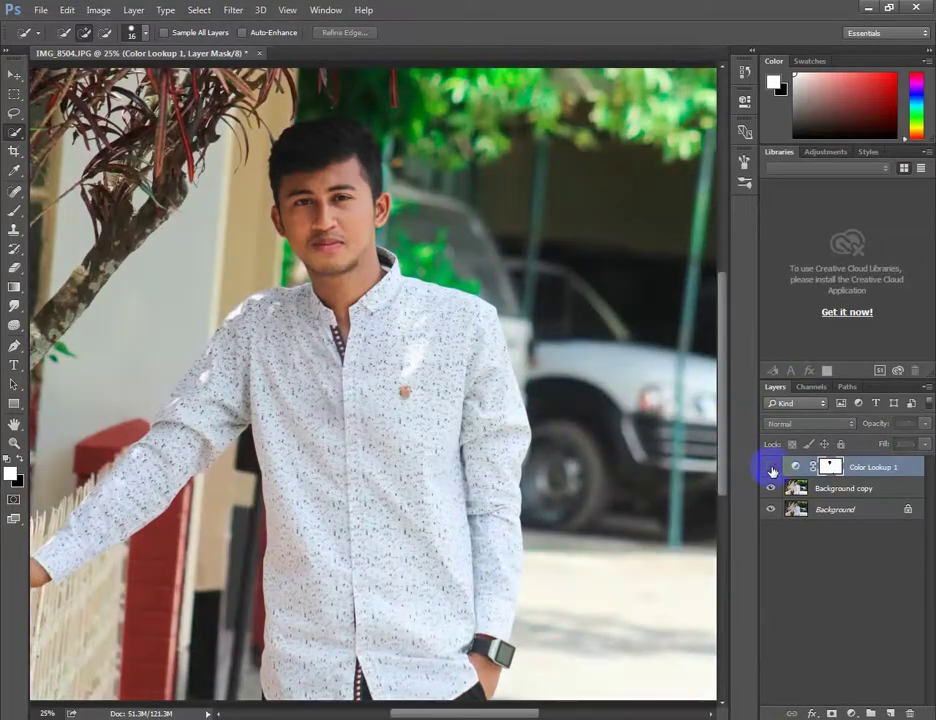
{"action": "key", "text": "v"}
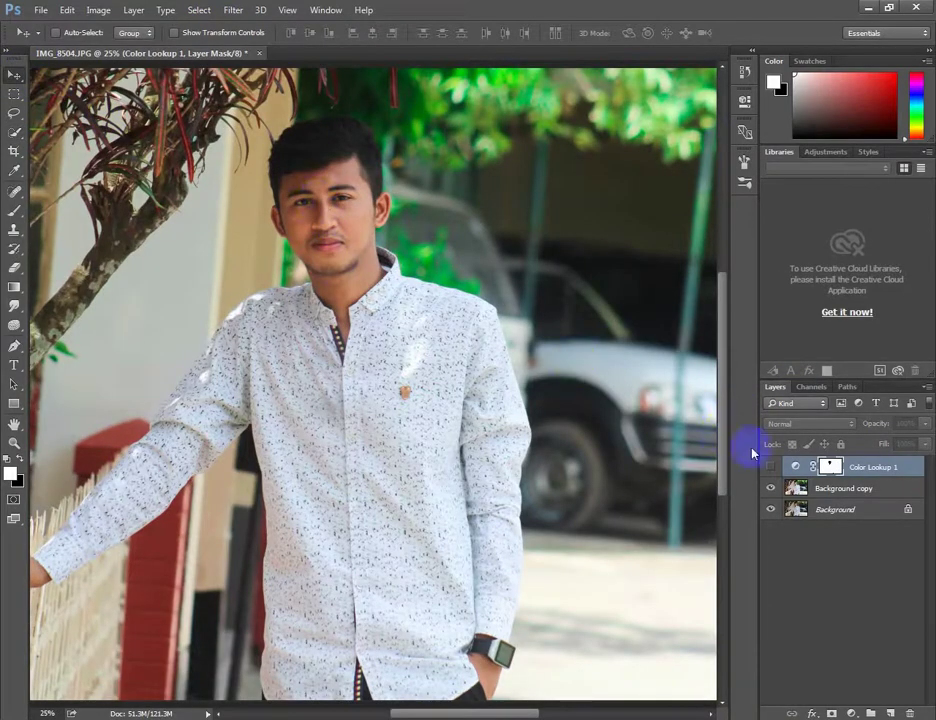
{"action": "left_click", "coordinate": [770, 467]}
{"action": "left_click", "coordinate": [770, 467]}
{"action": "left_click", "coordinate": [770, 467]}
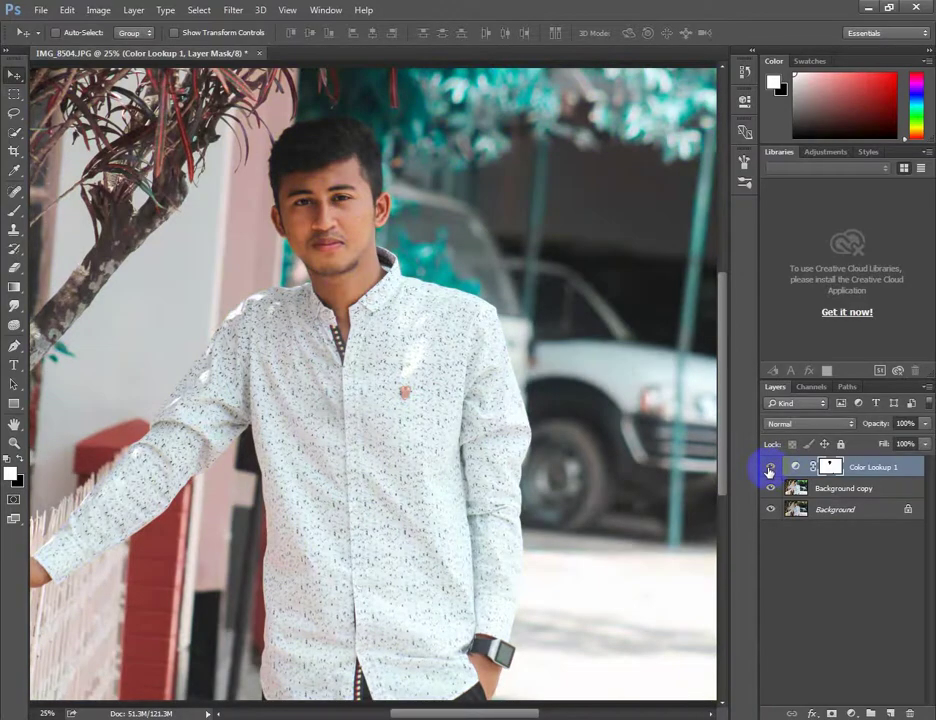
{"action": "left_click", "coordinate": [770, 467]}
{"action": "left_click", "coordinate": [770, 467]}
{"action": "left_click", "coordinate": [770, 467]}
{"action": "left_click", "coordinate": [770, 467]}
{"action": "left_click", "coordinate": [770, 467]}
{"action": "left_click", "coordinate": [770, 470]}
{"action": "key", "text": "ctrl+minus"}
{"action": "key", "text": "ctrl+minus"}
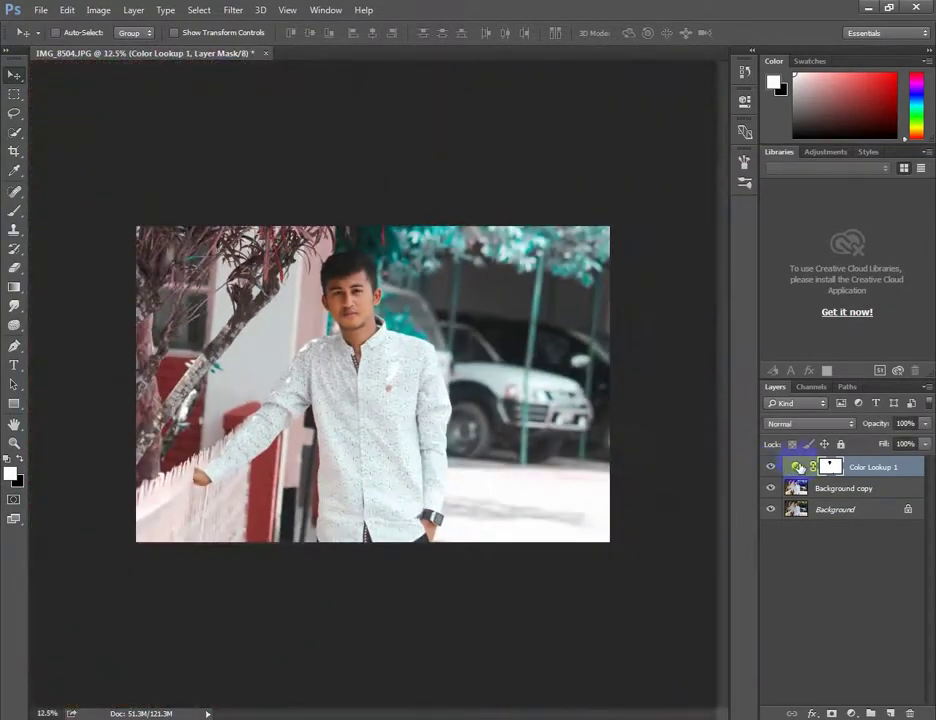
{"action": "left_click", "coordinate": [770, 467]}
{"action": "left_click", "coordinate": [770, 467]}
{"action": "key", "text": "ctrl+plus"}
{"action": "key", "text": "ctrl+plus"}
{"action": "key", "text": "ctrl+plus"}
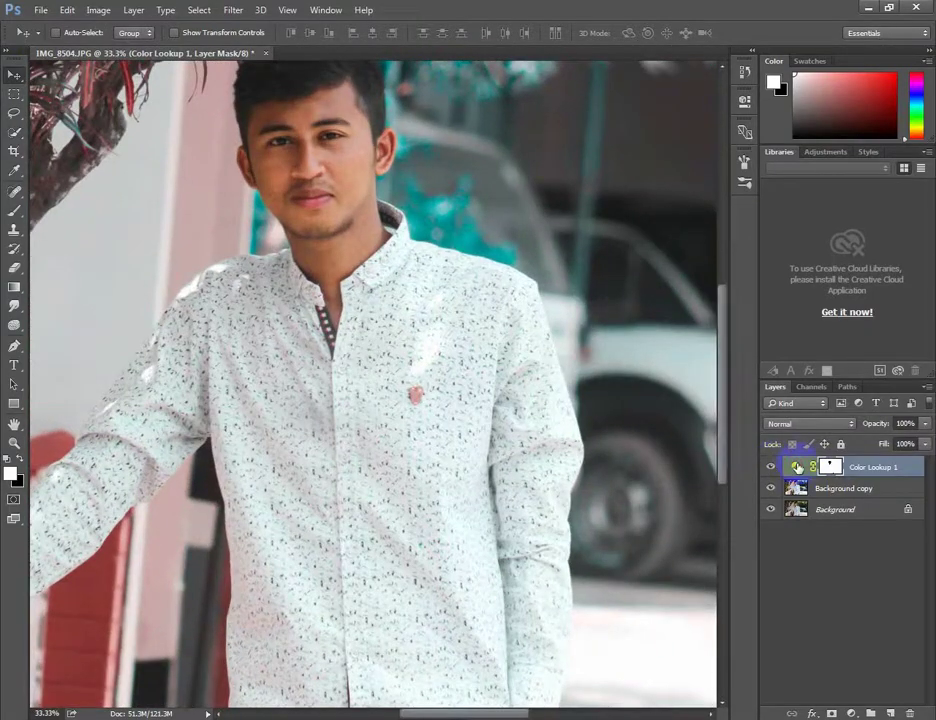
{"action": "key", "text": "ctrl+minus"}
{"action": "key", "text": "ctrl+minus"}
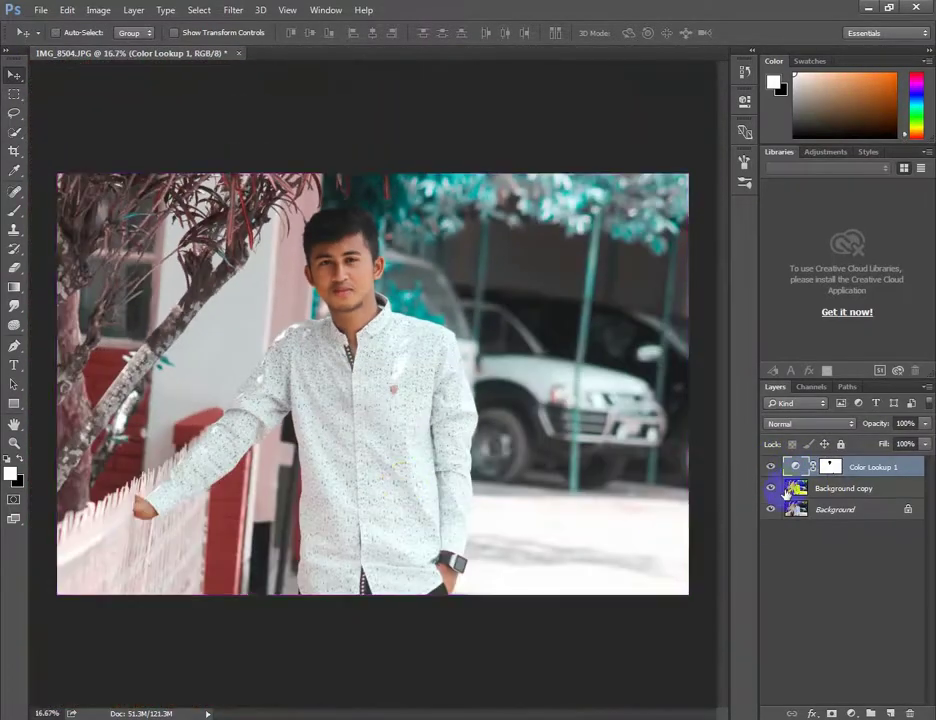
- Add a Selective Color layer and set Cyans to +29/−5/−9/−21
{"action": "left_click", "coordinate": [851, 713]}
{"action": "left_click", "coordinate": [846, 696]}
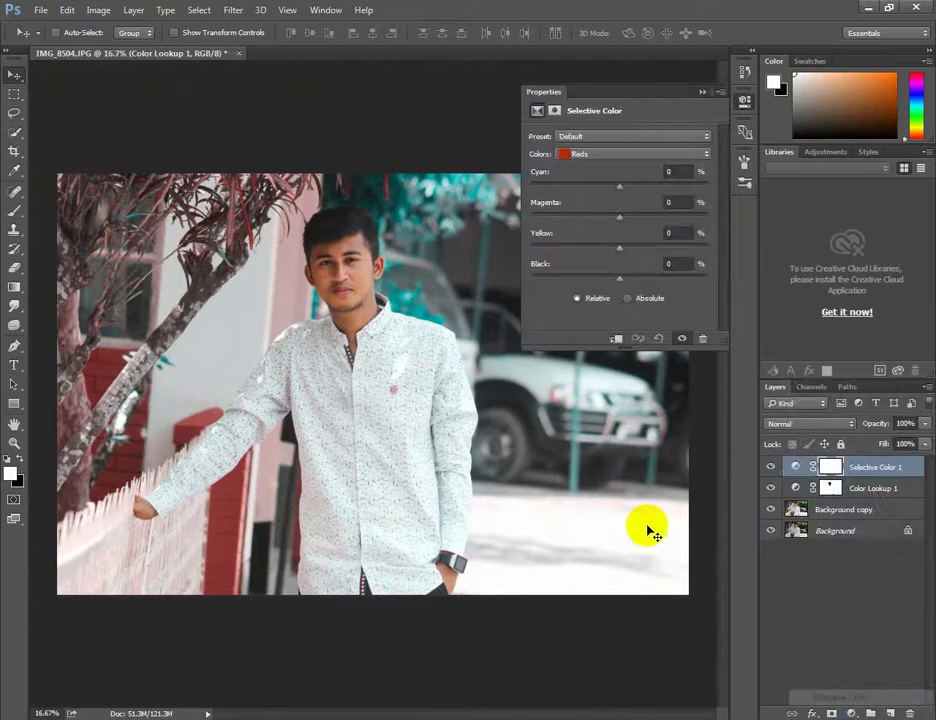
{"action": "left_click", "coordinate": [620, 155]}
{"action": "left_click", "coordinate": [618, 203]}
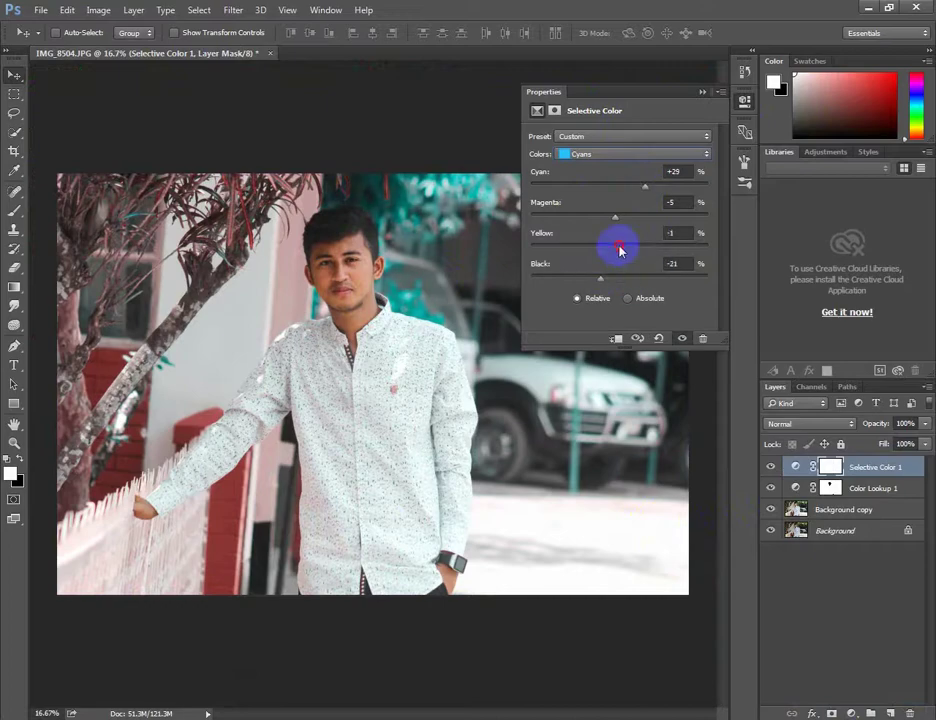
{"action": "left_click", "coordinate": [701, 92]}
- Set Selective Color Reds to Cyan −7, Magenta +7, Yellow +20, Black +2
{"action": "left_click", "coordinate": [795, 467]}
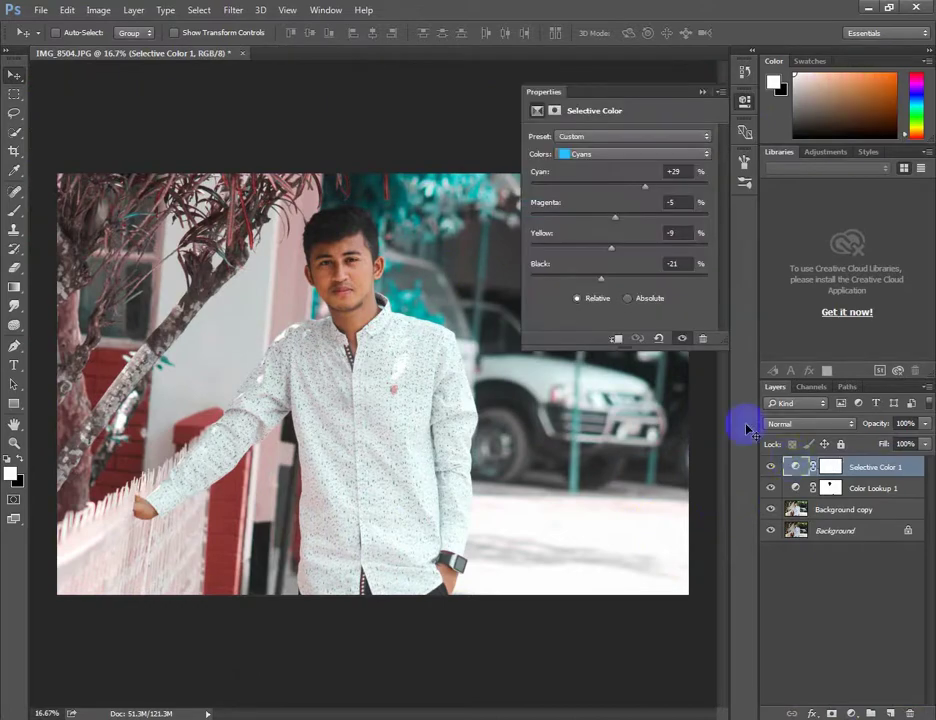
{"action": "left_click", "coordinate": [620, 154]}
{"action": "left_click", "coordinate": [590, 170]}
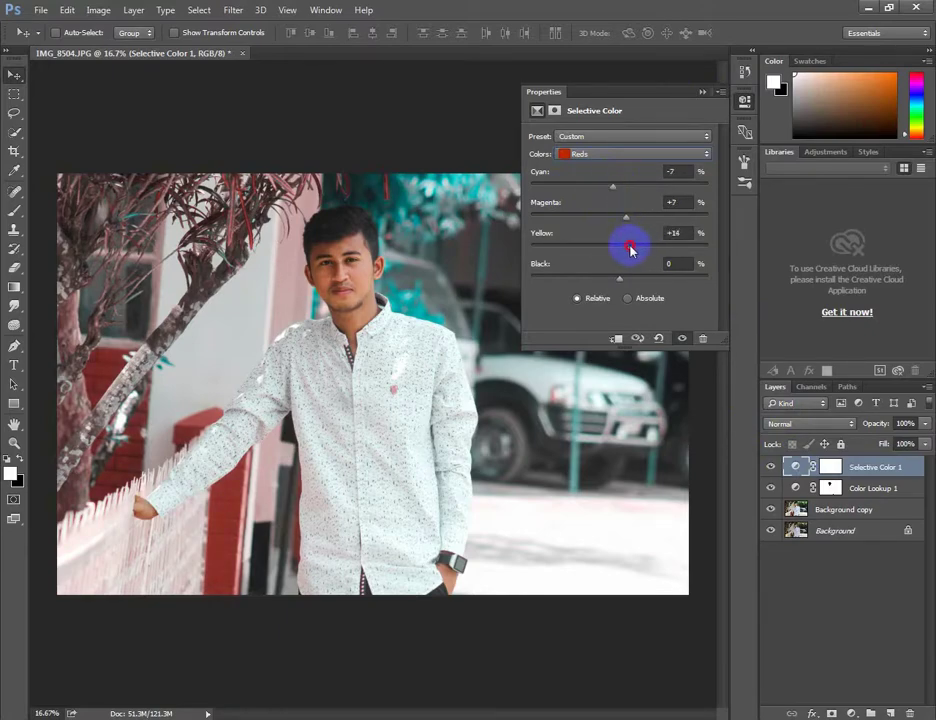
{"action": "left_click_drag", "start_coordinate": [629, 276], "coordinate": [636, 282]}
{"action": "left_click", "coordinate": [702, 92]}
- Zoom in on the shirt and compare the photo with and without Selective Color 1
{"action": "key", "text": "ctrl+plus"}
{"action": "key", "text": "ctrl+plus"}
{"action": "key", "text": "ctrl+plus"}
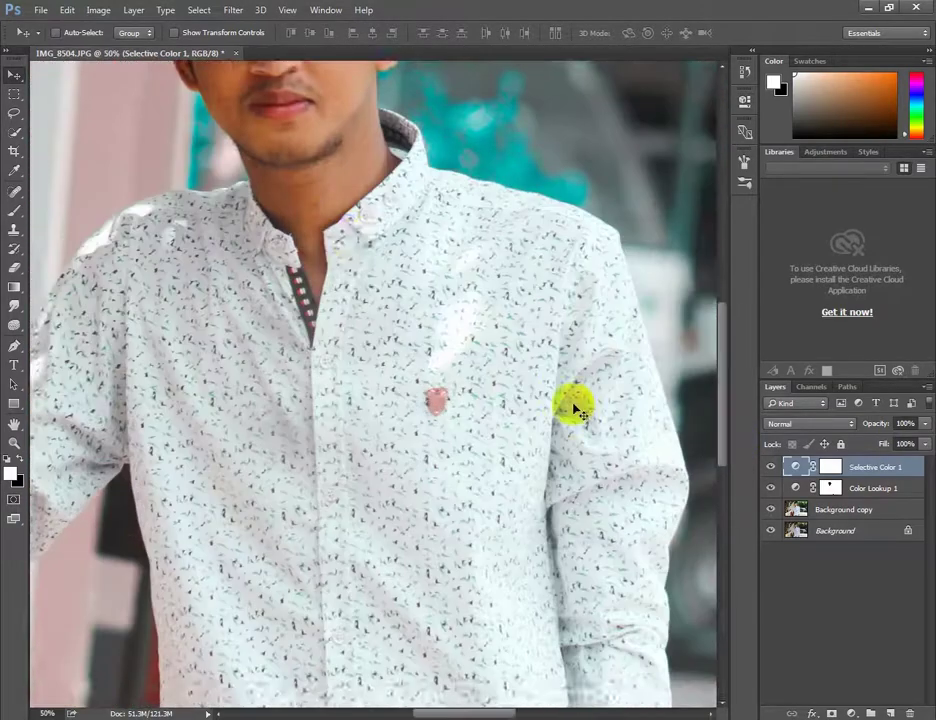
{"action": "left_click_drag", "start_coordinate": [574, 403], "coordinate": [662, 622]}
{"action": "left_click", "coordinate": [771, 468]}
{"action": "left_click", "coordinate": [771, 468]}
{"action": "left_click", "coordinate": [376, 353]}
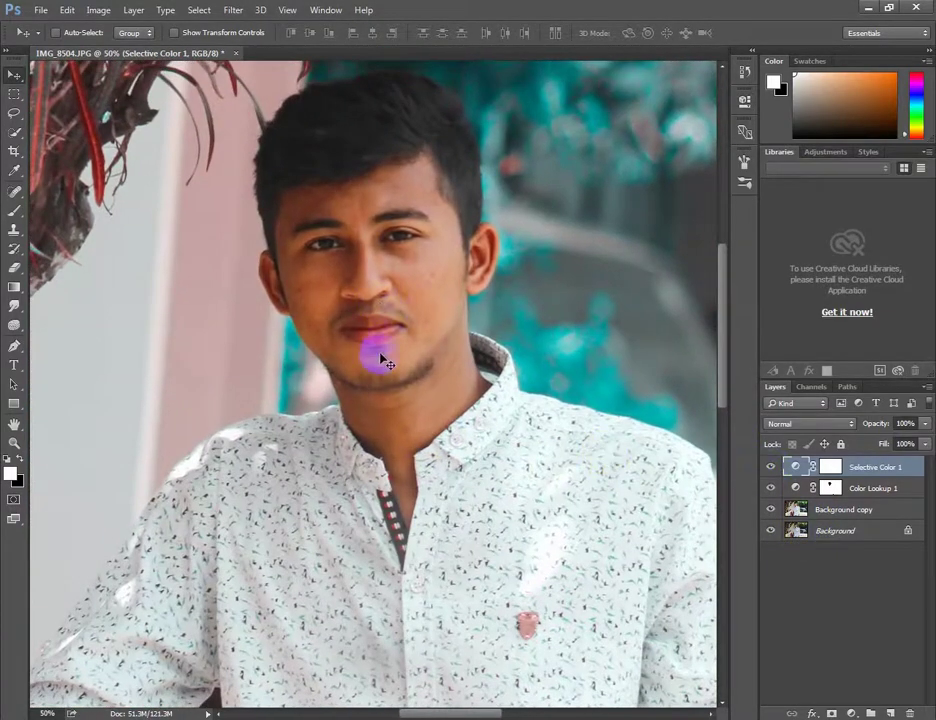
{"action": "left_click", "coordinate": [769, 468]}
{"action": "left_click", "coordinate": [769, 468]}
- Erase the Selective Color 1 mask over the cheek and chin with a soft round eraser
{"action": "left_click", "coordinate": [14, 267]}
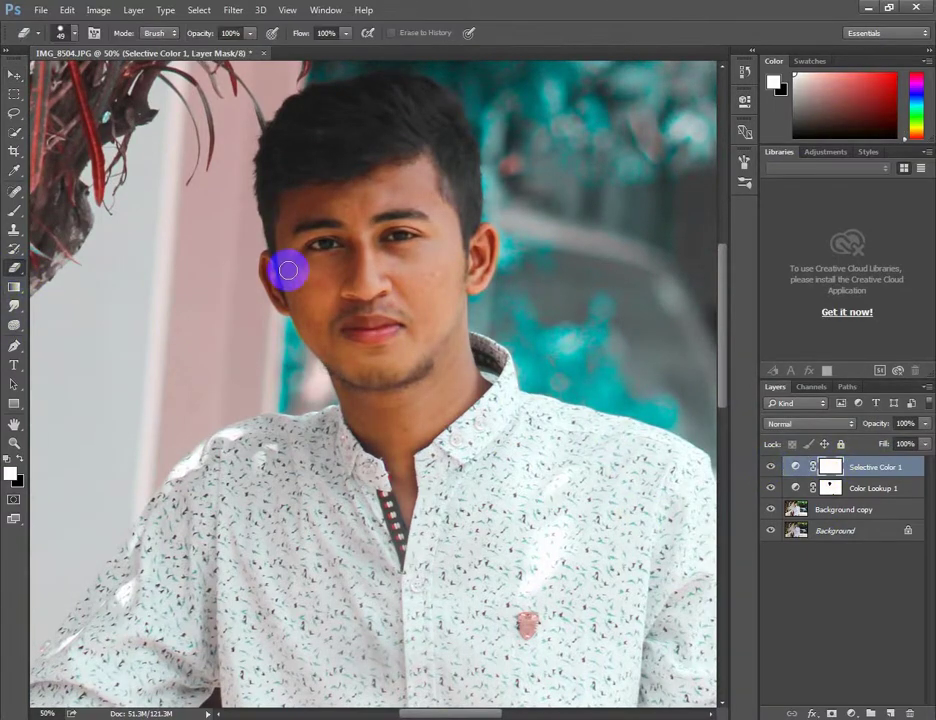
{"action": "key", "text": "ctrl+plus"}
{"action": "left_click_drag", "start_coordinate": [397, 205], "coordinate": [349, 286]}
{"action": "right_click", "coordinate": [349, 286]}
{"action": "left_click", "coordinate": [424, 418]}
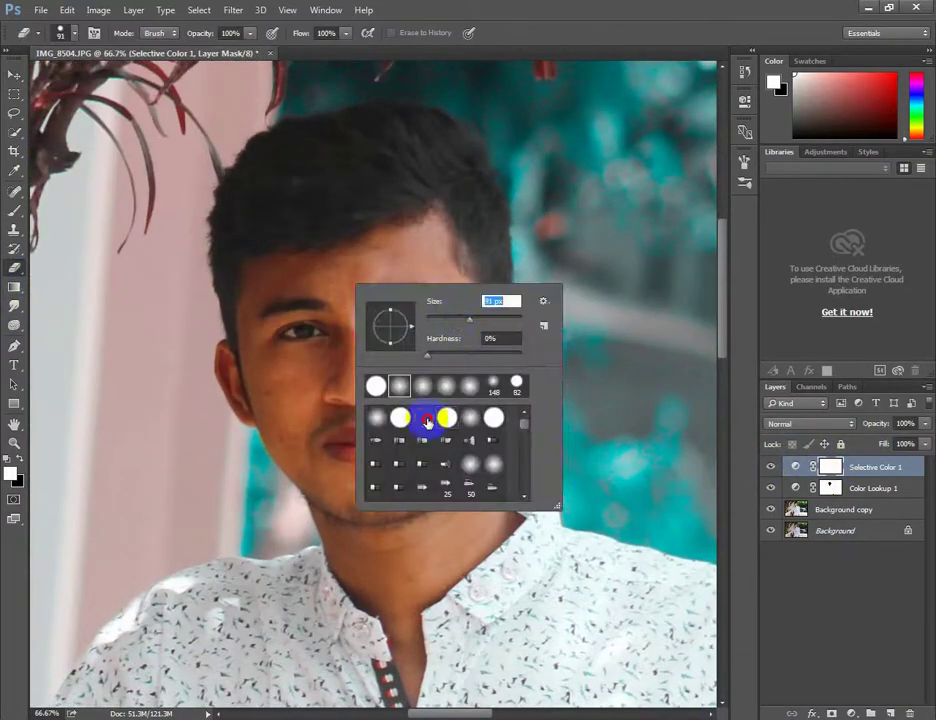
{"action": "key", "text": "Return"}
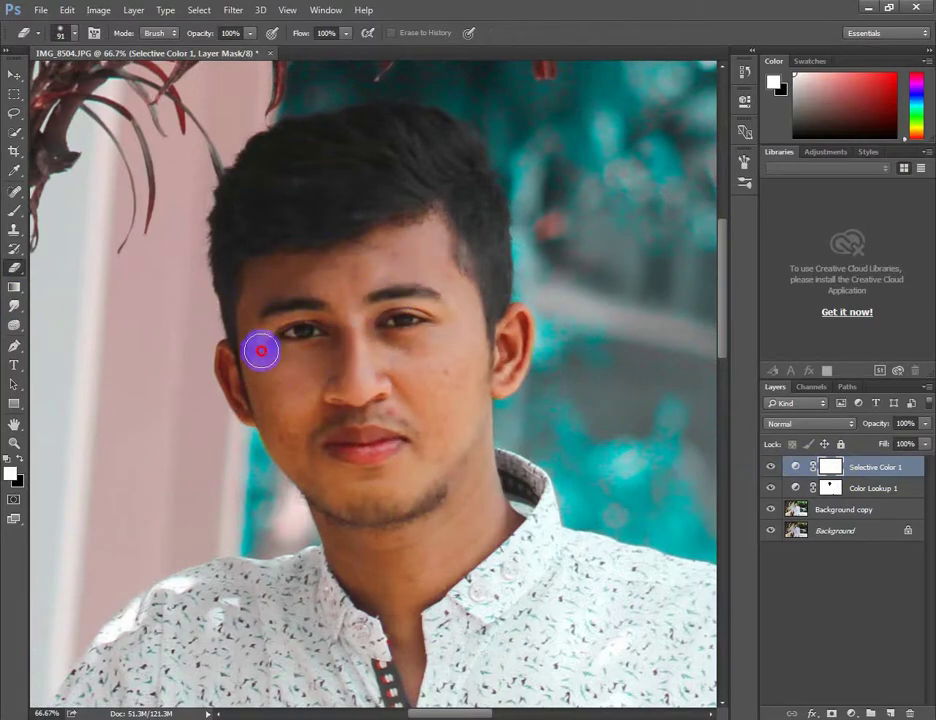
{"action": "left_click_drag", "start_coordinate": [261, 350], "coordinate": [278, 403]}
{"action": "left_click_drag", "start_coordinate": [342, 498], "coordinate": [417, 413]}
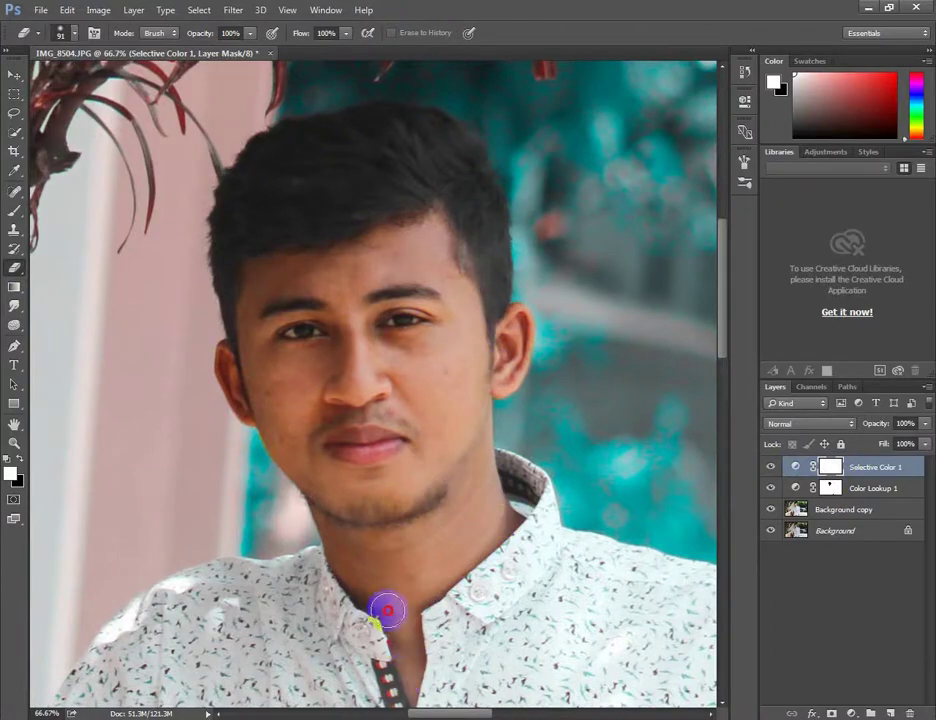
- Switch to a hard round eraser and clear the mask from cheek to lip and brow
{"action": "scroll", "coordinate": [330, 411], "scroll_direction": "up", "scroll_amount": 1}
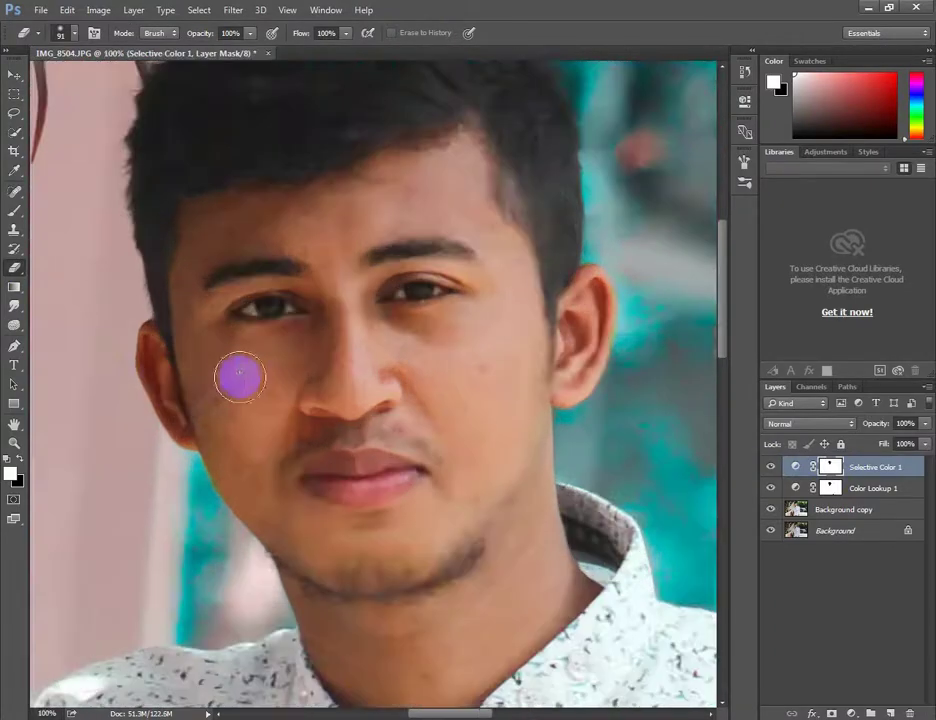
{"action": "left_click_drag", "start_coordinate": [240, 375], "coordinate": [345, 365]}
{"action": "right_click", "coordinate": [472, 402]}
{"action": "key", "text": "Escape"}
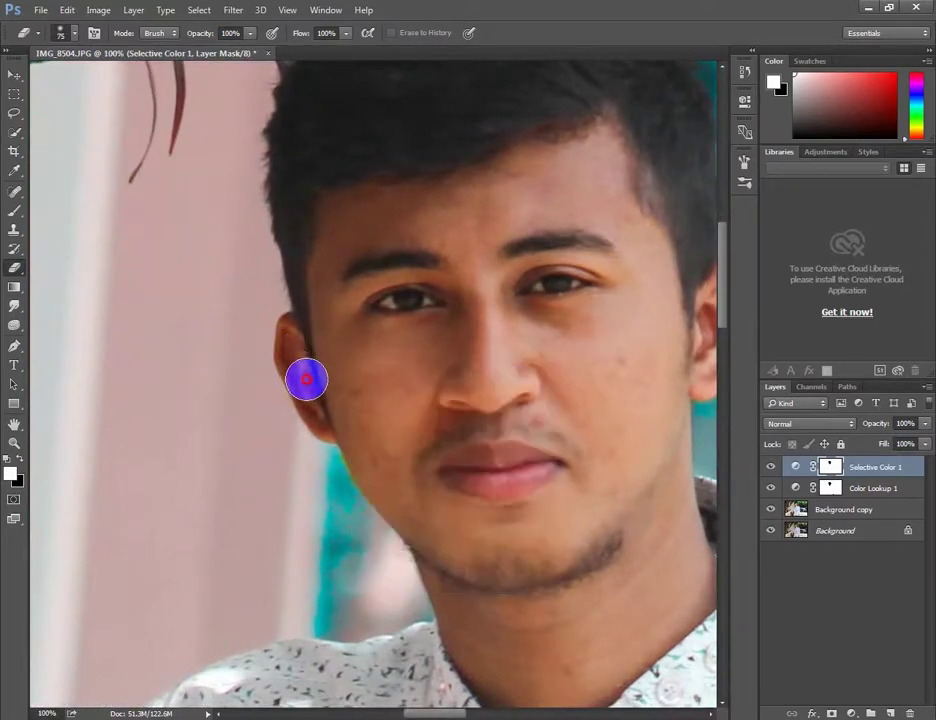
{"action": "right_click", "coordinate": [441, 318]}
{"action": "left_click", "coordinate": [527, 452]}
{"action": "left_click", "coordinate": [527, 452]}
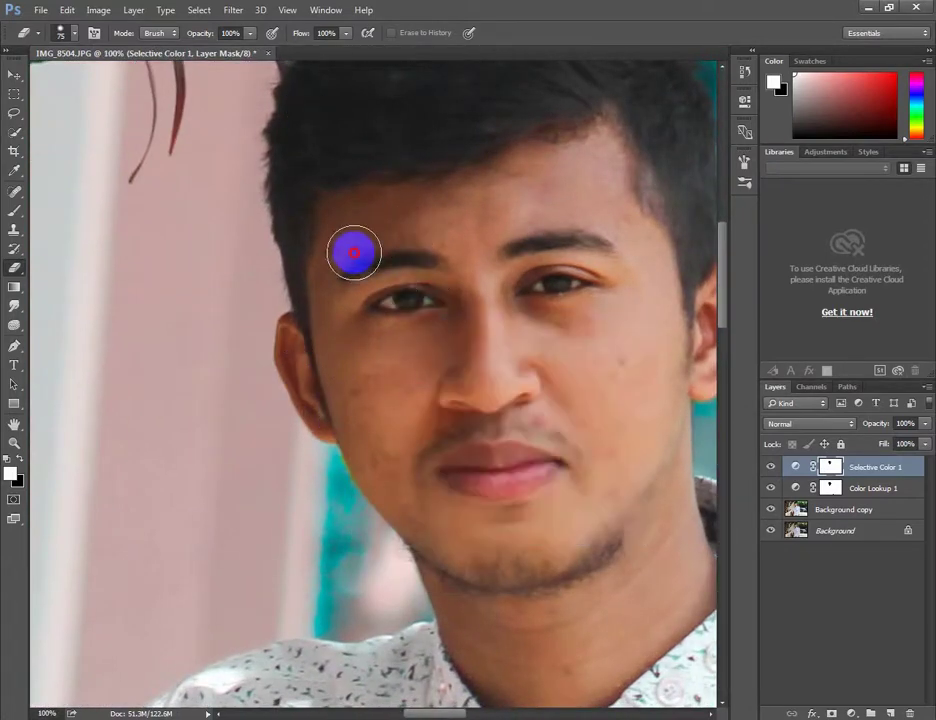
{"action": "left_click_drag", "start_coordinate": [356, 390], "coordinate": [458, 482]}
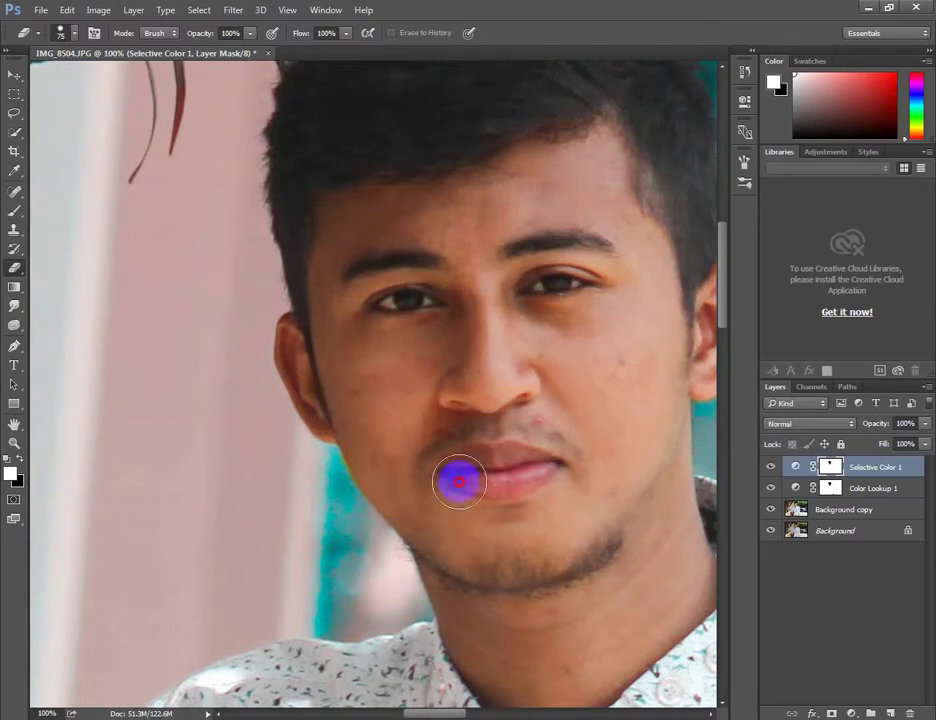
{"action": "mouse_move", "coordinate": [448, 432]}
{"action": "left_mouse_down"}
{"action": "mouse_move", "coordinate": [451, 279]}
{"action": "mouse_move", "coordinate": [368, 231]}
{"action": "left_mouse_up"}
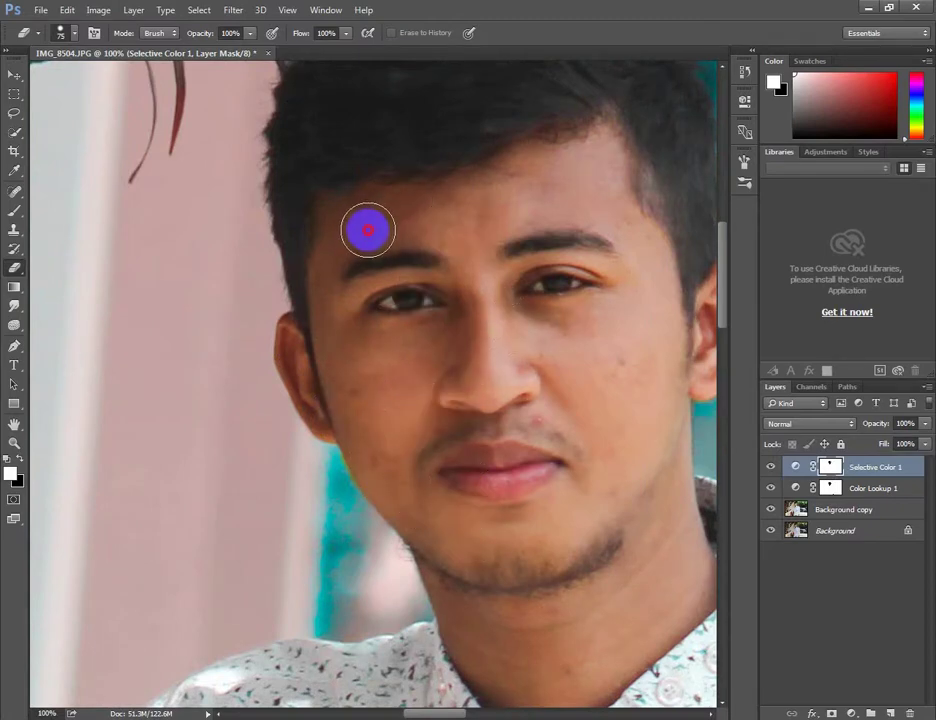
- Erase the mask around the ear and neck, shrinking the brush to 23 px
{"action": "left_click_drag", "start_coordinate": [640, 414], "coordinate": [539, 336]}
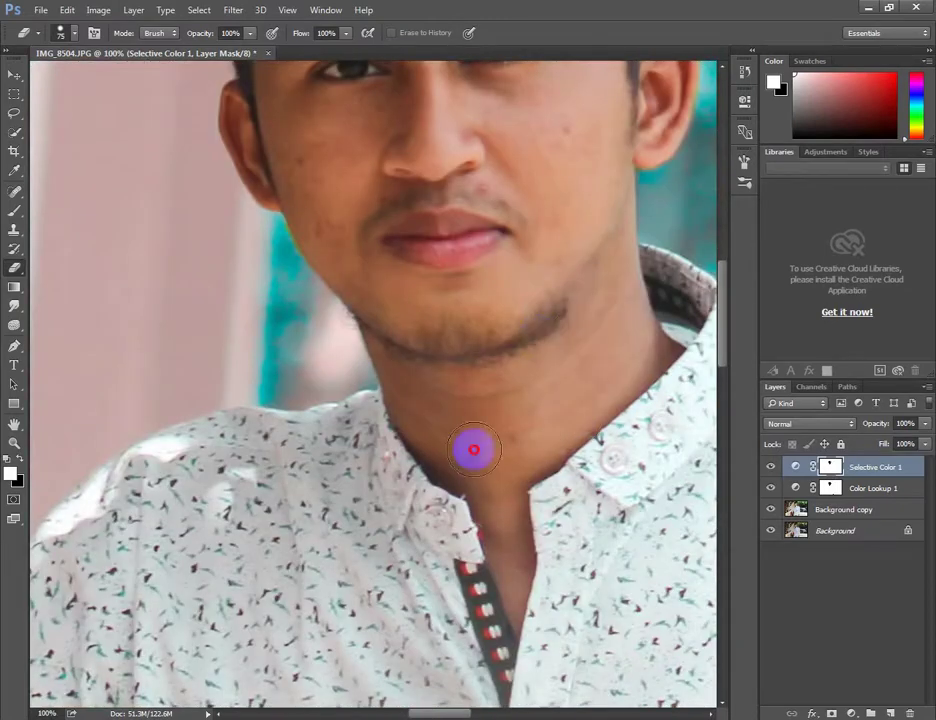
{"action": "left_click_drag", "start_coordinate": [310, 180], "coordinate": [413, 357]}
{"action": "right_click", "coordinate": [413, 357]}
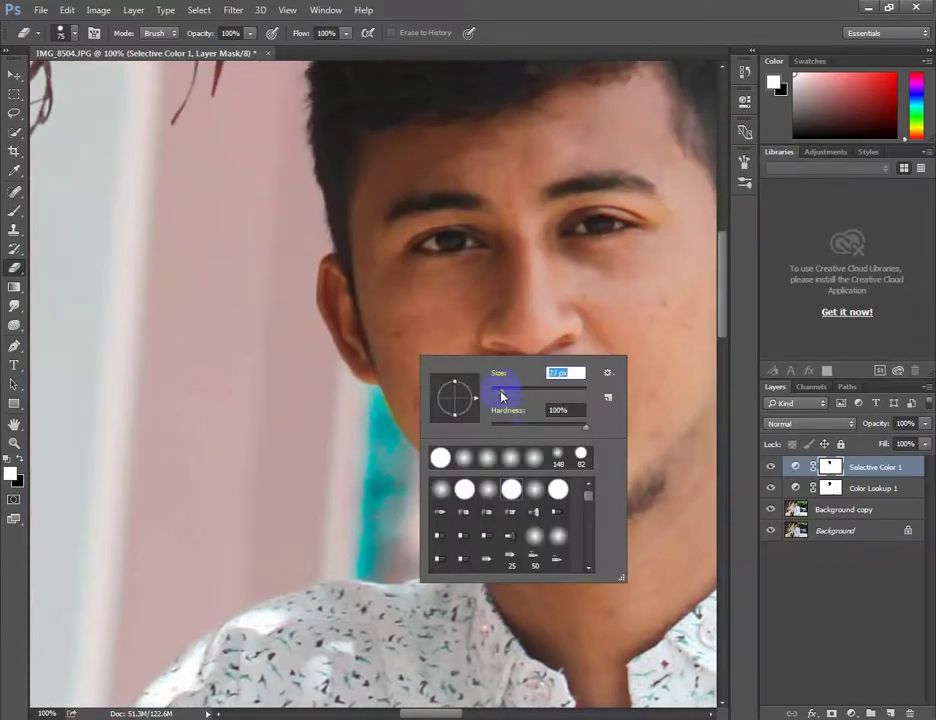
{"action": "left_click_drag", "start_coordinate": [501, 396], "coordinate": [498, 396]}
{"action": "left_click", "coordinate": [333, 268]}
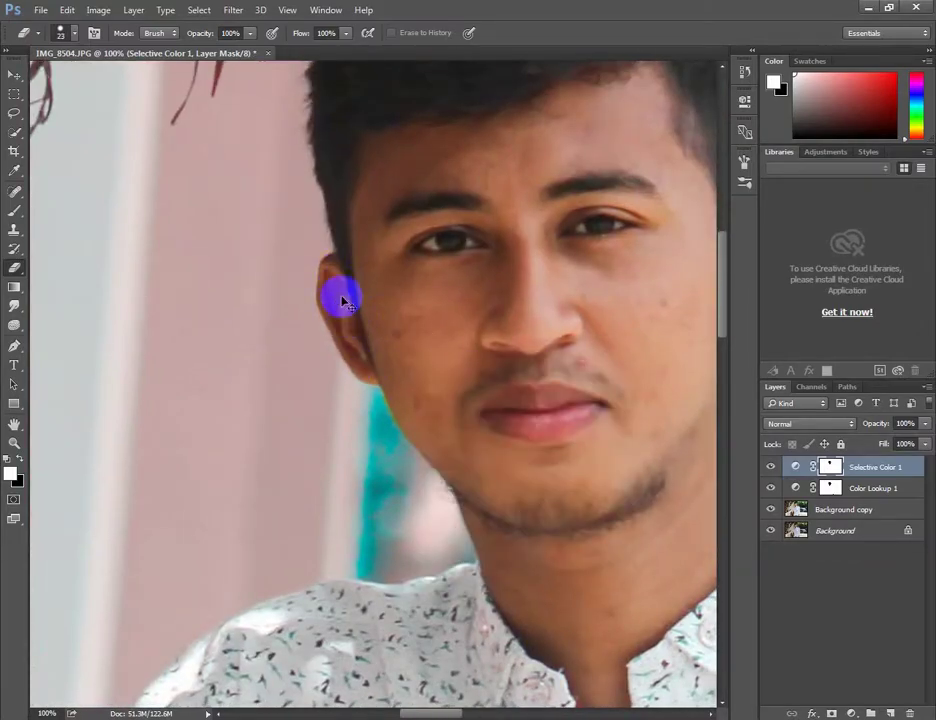
- View the hand, sleeve and wristwatch at 100% with the eraser enlarged to 52 px
{"action": "key", "text": "ctrl+minus"}
{"action": "key", "text": "ctrl+minus"}
{"action": "mouse_move", "coordinate": [527, 365]}
{"action": "left_mouse_down"}
{"action": "mouse_move", "coordinate": [224, 449]}
{"action": "mouse_move", "coordinate": [345, 393]}
{"action": "left_mouse_up"}
{"action": "key", "text": "ctrl+plus"}
{"action": "right_click", "coordinate": [345, 393]}
{"action": "left_click", "coordinate": [437, 388]}
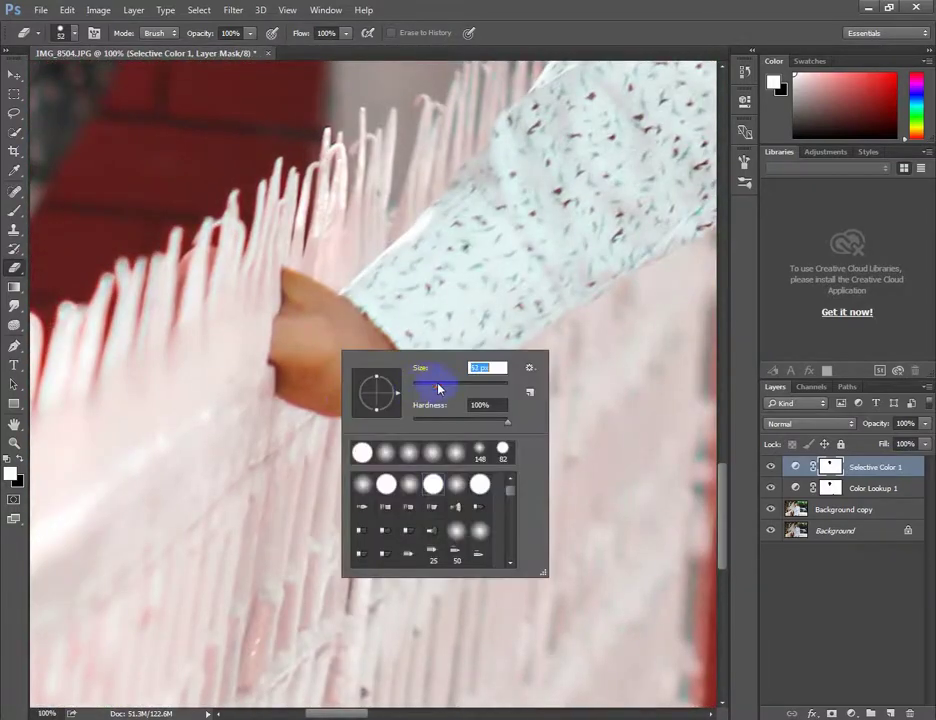
{"action": "left_click", "coordinate": [304, 310]}
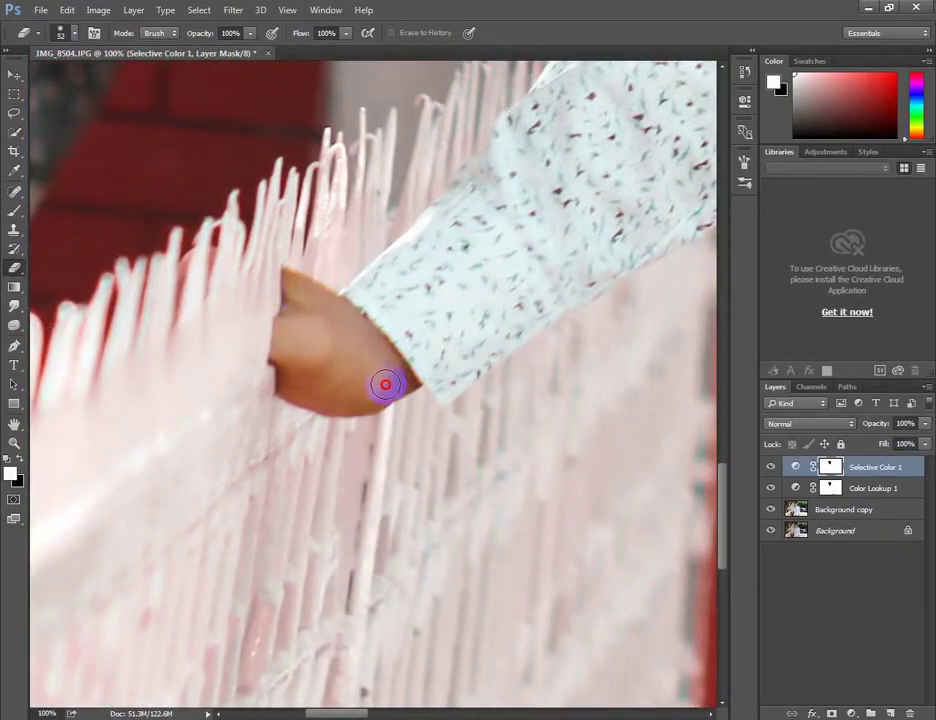
{"action": "mouse_move", "coordinate": [291, 373]}
{"action": "left_mouse_down"}
{"action": "mouse_move", "coordinate": [512, 411]}
{"action": "mouse_move", "coordinate": [397, 393]}
{"action": "mouse_move", "coordinate": [288, 485]}
{"action": "left_mouse_up"}
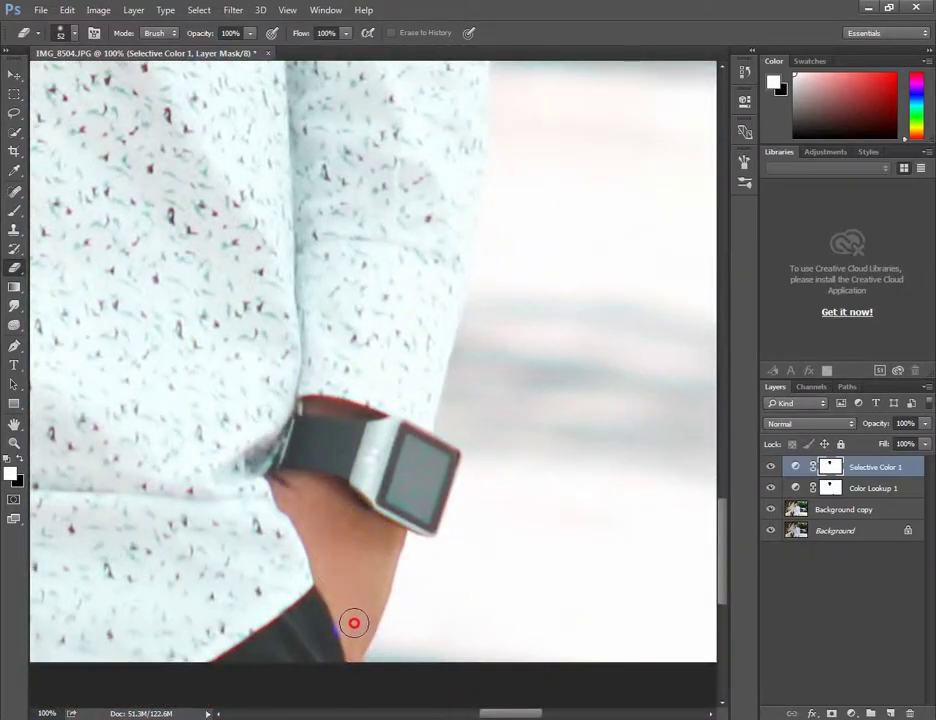
{"action": "scroll", "coordinate": [313, 419], "scroll_direction": "down", "scroll_amount": 3}
{"action": "scroll", "coordinate": [313, 422], "scroll_direction": "down", "scroll_amount": 3}
{"action": "scroll", "coordinate": [313, 422], "scroll_direction": "up", "scroll_amount": 3}
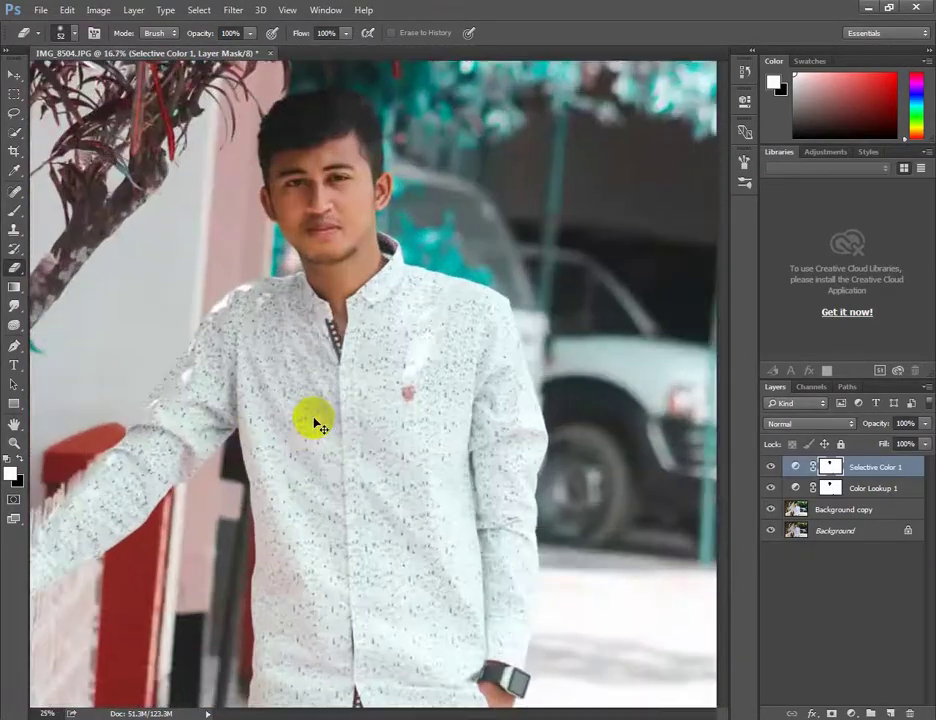
{"action": "scroll", "coordinate": [315, 424], "scroll_direction": "up", "scroll_amount": 1}
{"action": "scroll", "coordinate": [316, 424], "scroll_direction": "down", "scroll_amount": 3}
- Lower Reds magenta in Selective Color 1 and set Blues to Cyan -36, Magenta +28, Yellow -17, Black +22
{"action": "left_click", "coordinate": [10, 74]}
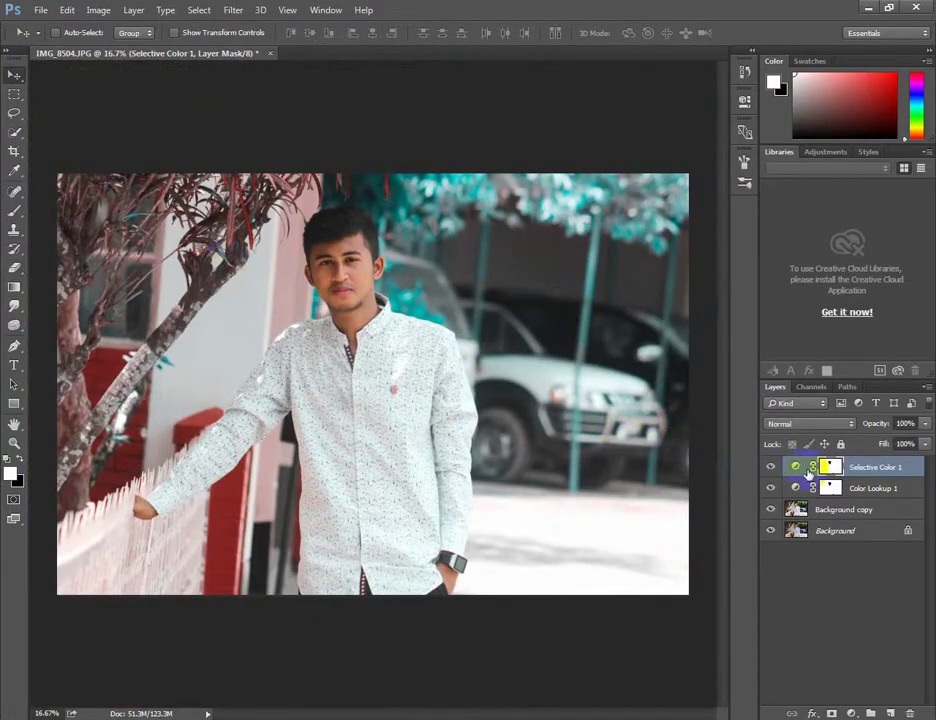
{"action": "double_click", "coordinate": [800, 468]}
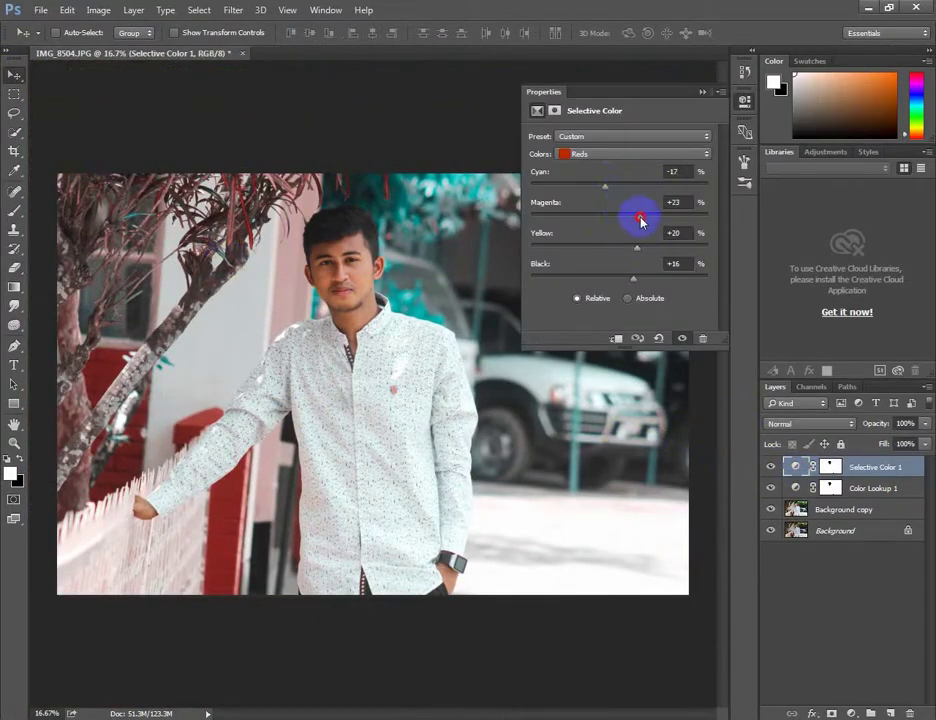
{"action": "left_click_drag", "start_coordinate": [641, 220], "coordinate": [636, 225]}
{"action": "left_click", "coordinate": [636, 154]}
{"action": "left_click", "coordinate": [602, 203]}
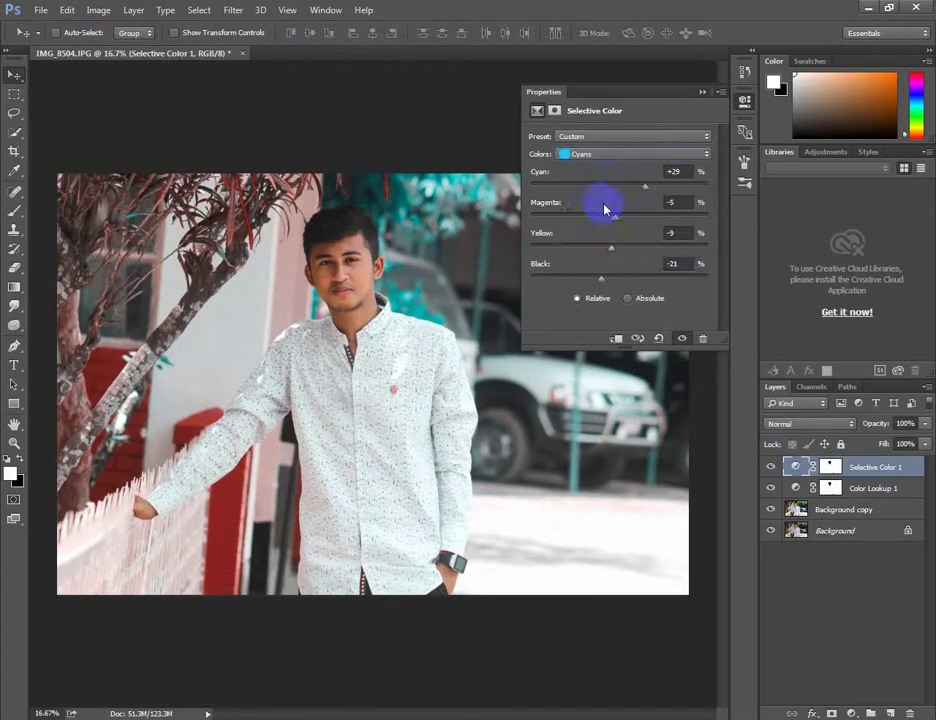
{"action": "left_click", "coordinate": [606, 155]}
{"action": "left_click", "coordinate": [578, 214]}
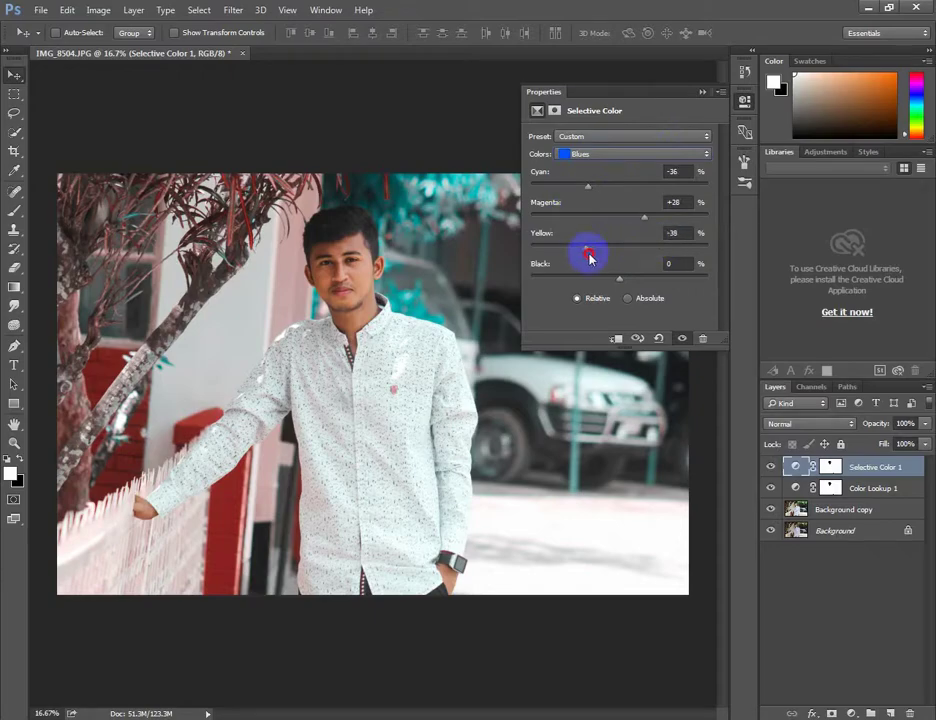
{"action": "left_click_drag", "start_coordinate": [645, 278], "coordinate": [640, 283]}
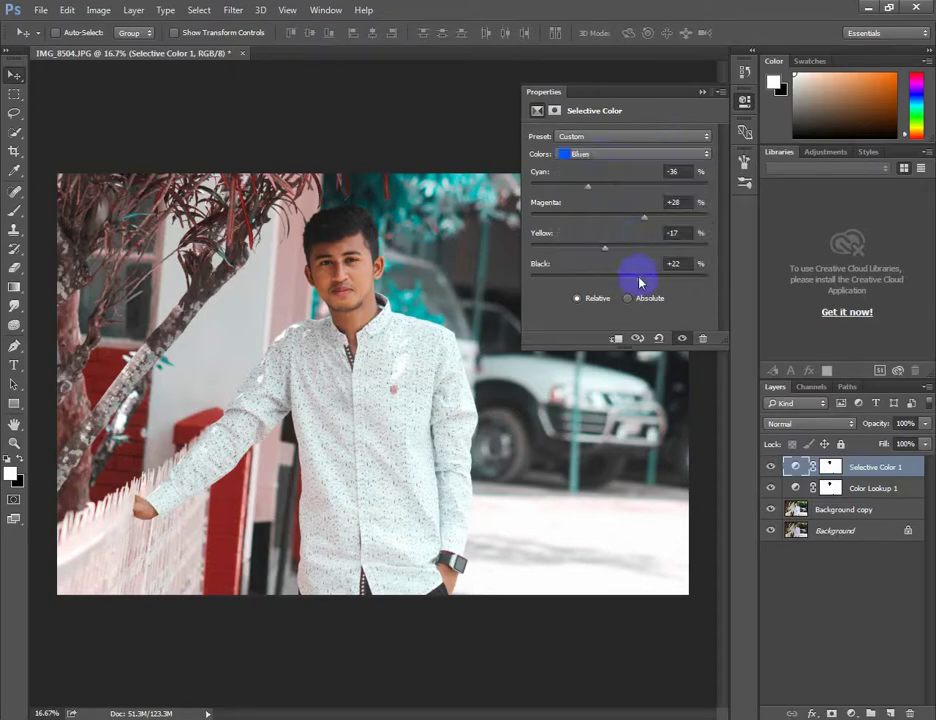
{"action": "left_click", "coordinate": [397, 359]}
- Compare the photo with and without the Color Lookup 1 effect
{"action": "key", "text": "ctrl+plus"}
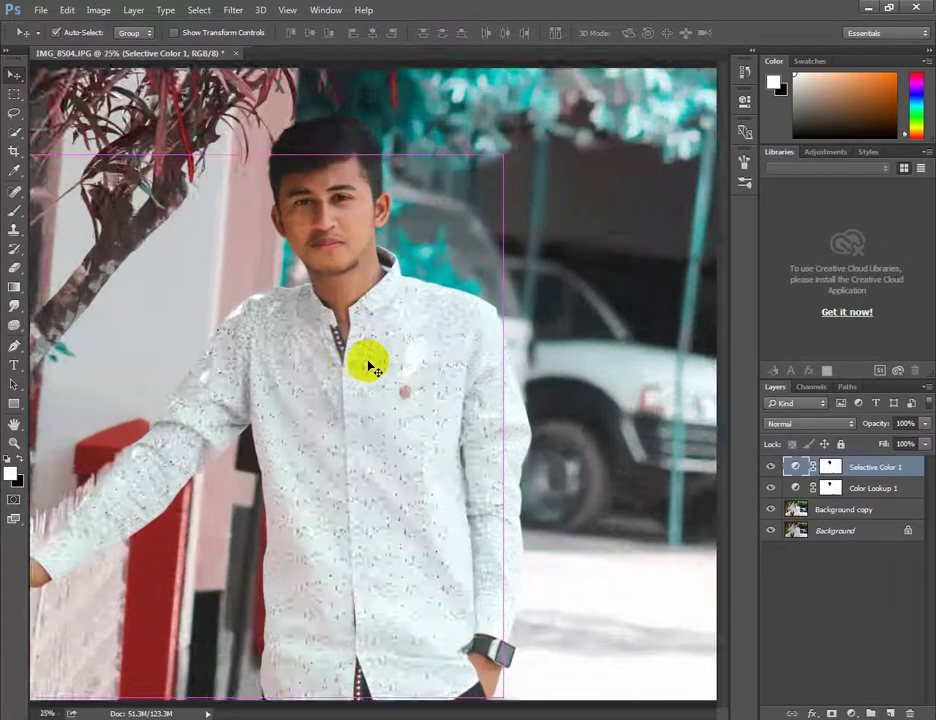
{"action": "key", "text": "ctrl+plus"}
{"action": "key", "text": "ctrl+minus"}
{"action": "key", "text": "ctrl+minus"}
{"action": "key", "text": "ctrl+minus"}
{"action": "left_click", "coordinate": [793, 497]}
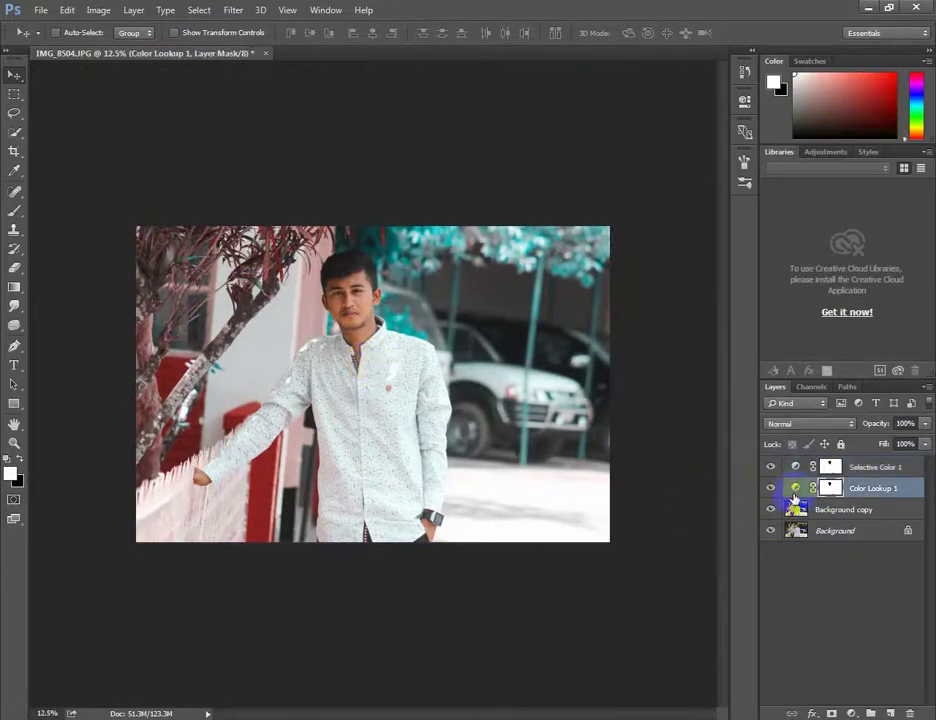
{"action": "left_click", "coordinate": [770, 492]}
{"action": "left_click", "coordinate": [770, 492]}
{"action": "left_click", "coordinate": [770, 492]}
{"action": "left_click", "coordinate": [770, 492]}
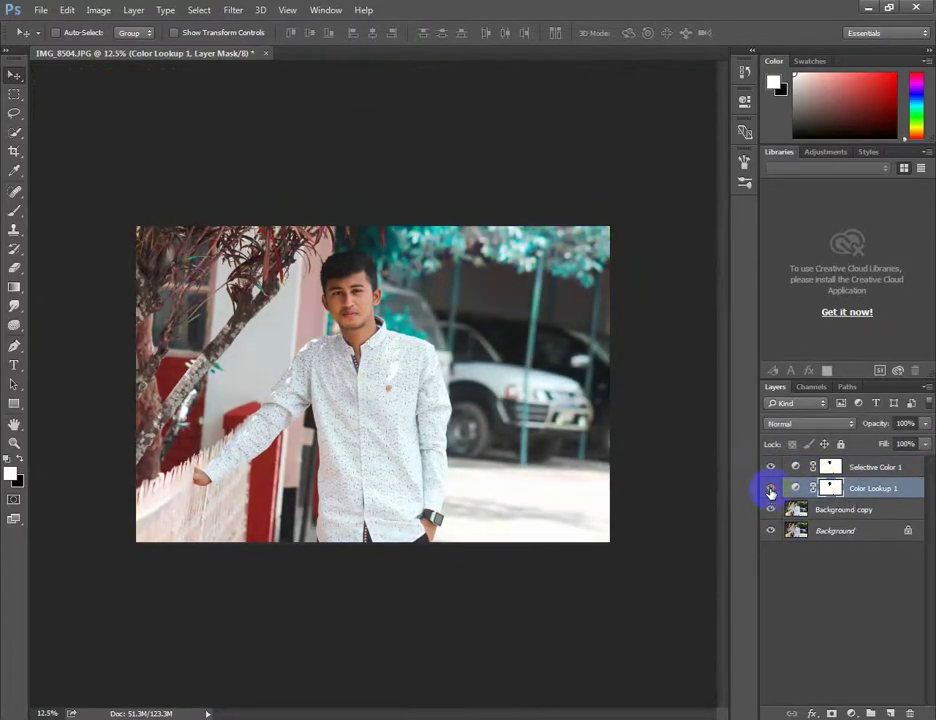
- Merge Background copy and both adjustment layers into Selective Color 1, then duplicate it
{"action": "left_click", "coordinate": [841, 512]}
{"action": "left_click", "coordinate": [873, 470], "text": "shift"}
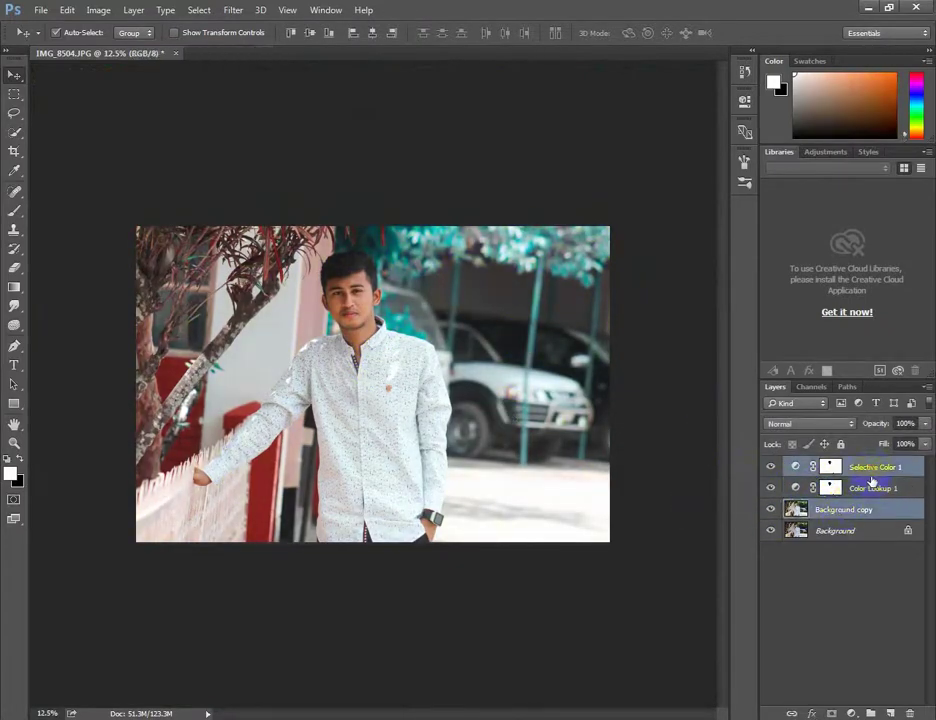
{"action": "right_click", "coordinate": [868, 467]}
{"action": "left_click", "coordinate": [731, 490]}
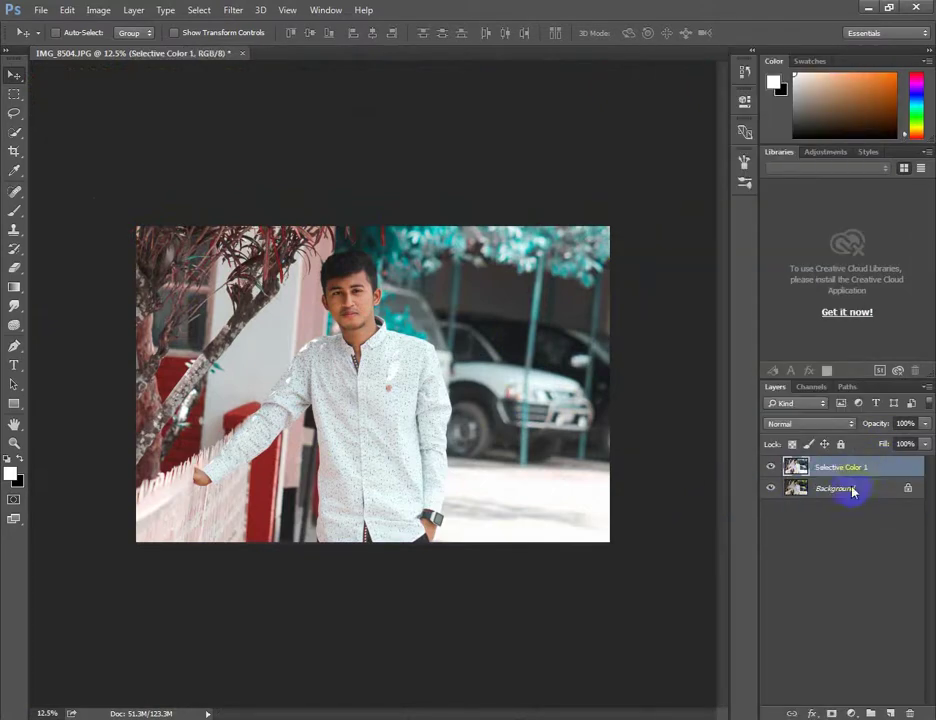
{"action": "left_click_drag", "start_coordinate": [858, 476], "coordinate": [891, 713]}
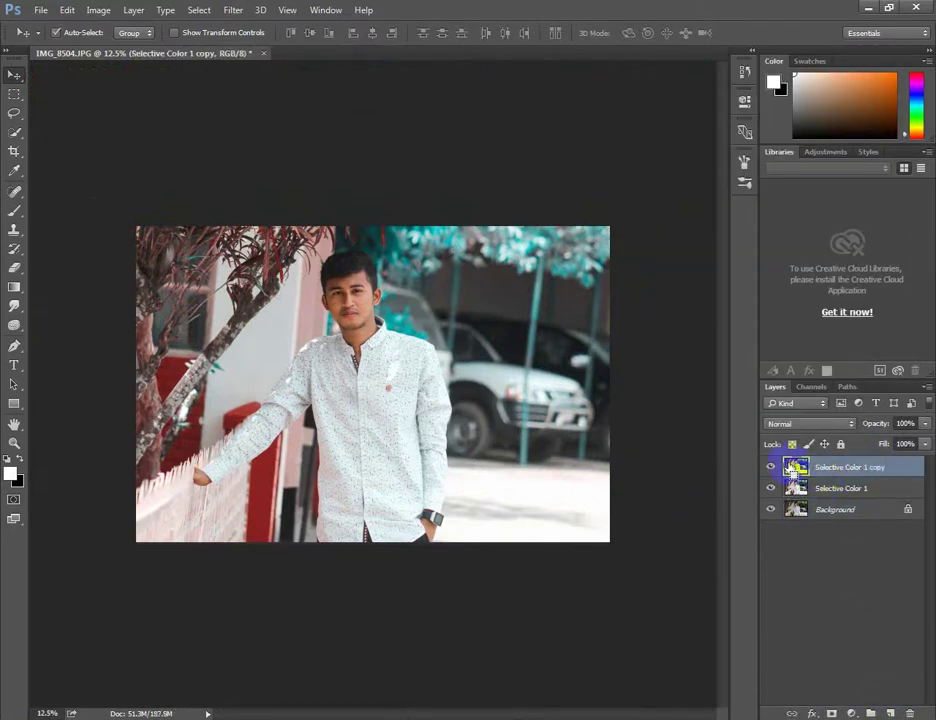
{"action": "key", "text": "ctrl+plus"}
{"action": "scroll", "coordinate": [578, 430], "scroll_direction": "up", "scroll_amount": 3}
{"action": "left_click", "coordinate": [233, 10]}
- Convert the copy for smart filters and in Camera Raw set exposure +0.15 and Lights +5
{"action": "left_click", "coordinate": [245, 38]}
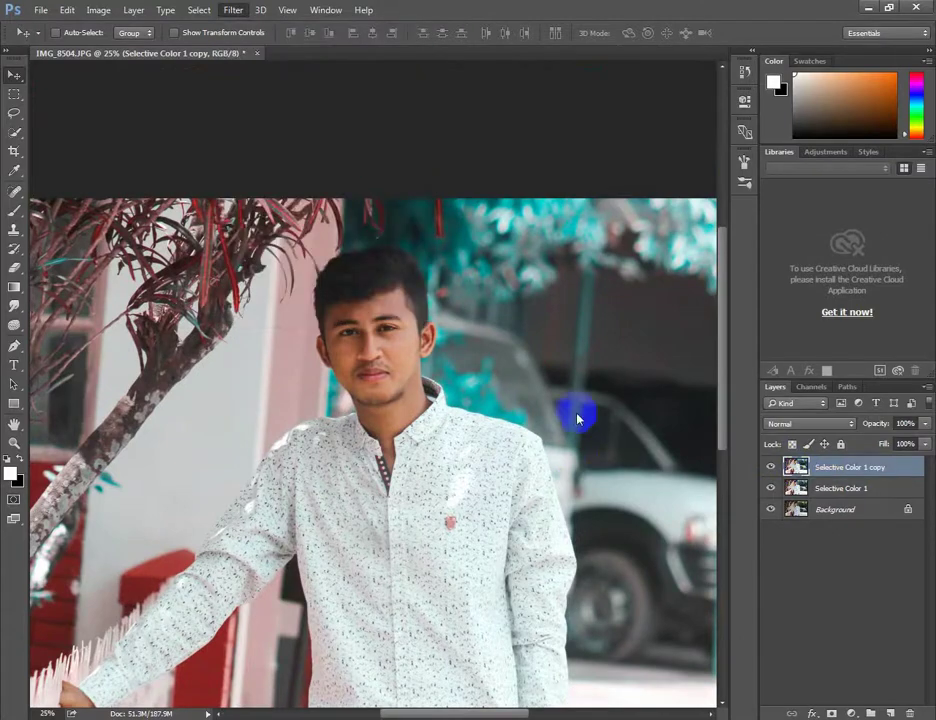
{"action": "key", "text": "ctrl+shift+a"}
{"action": "left_click_drag", "start_coordinate": [782, 301], "coordinate": [785, 303]}
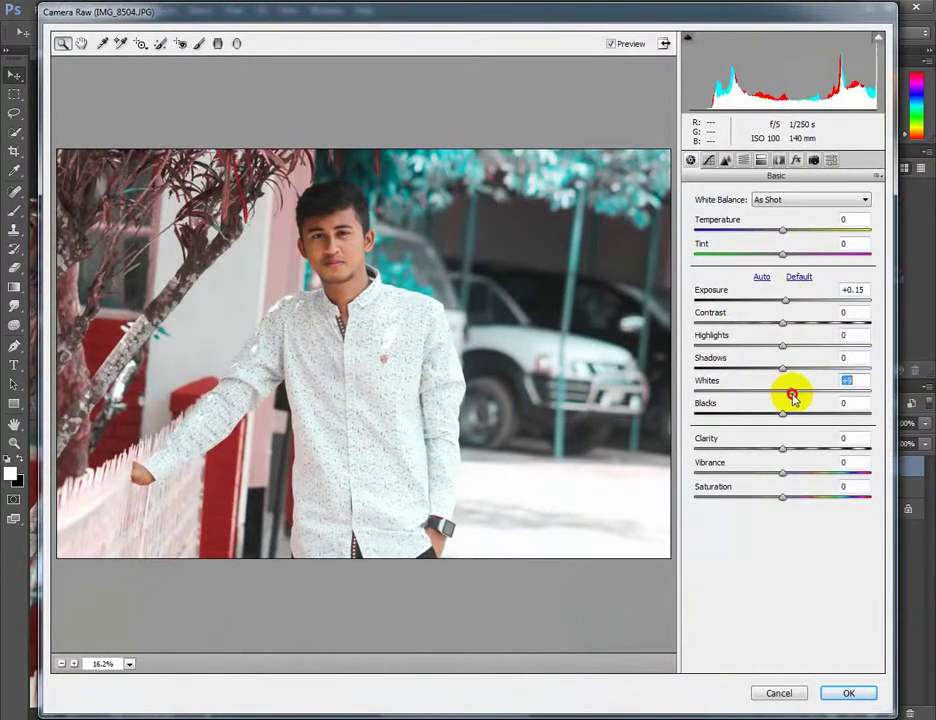
{"action": "left_click", "coordinate": [709, 160]}
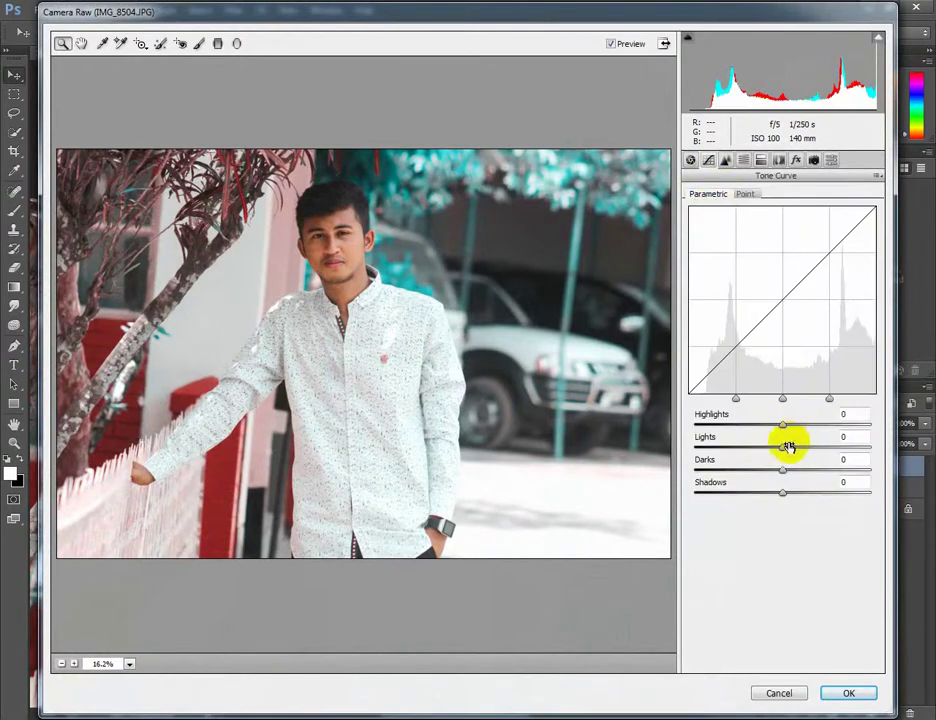
{"action": "left_click_drag", "start_coordinate": [782, 447], "coordinate": [785, 448]}
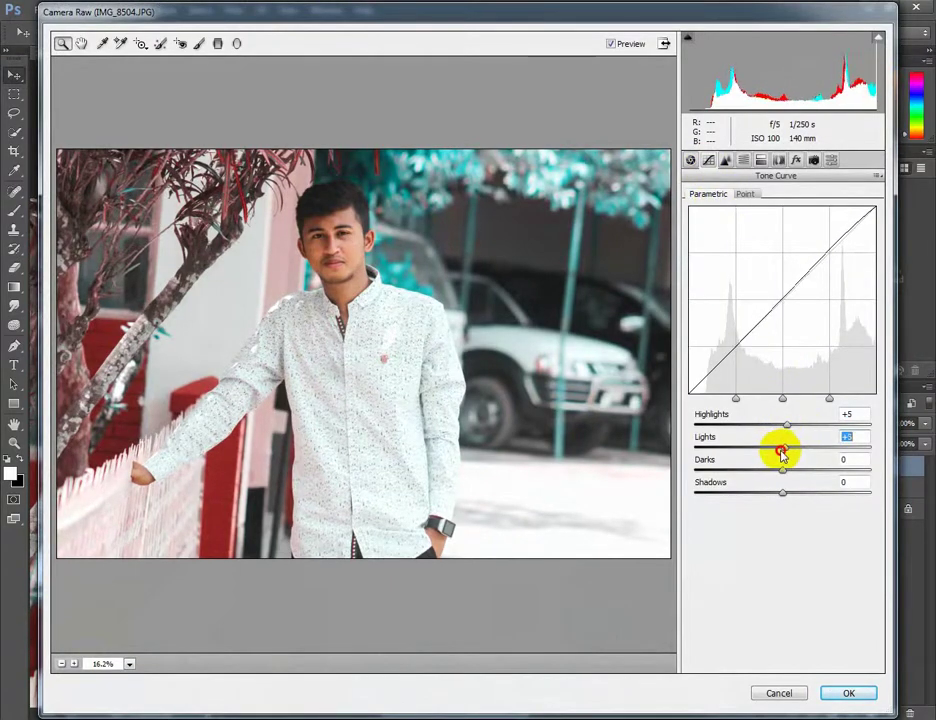
- Pull highlights to -44, nudge shadows, check the HSL panel and apply the Camera Raw edits
{"action": "left_click", "coordinate": [690, 160]}
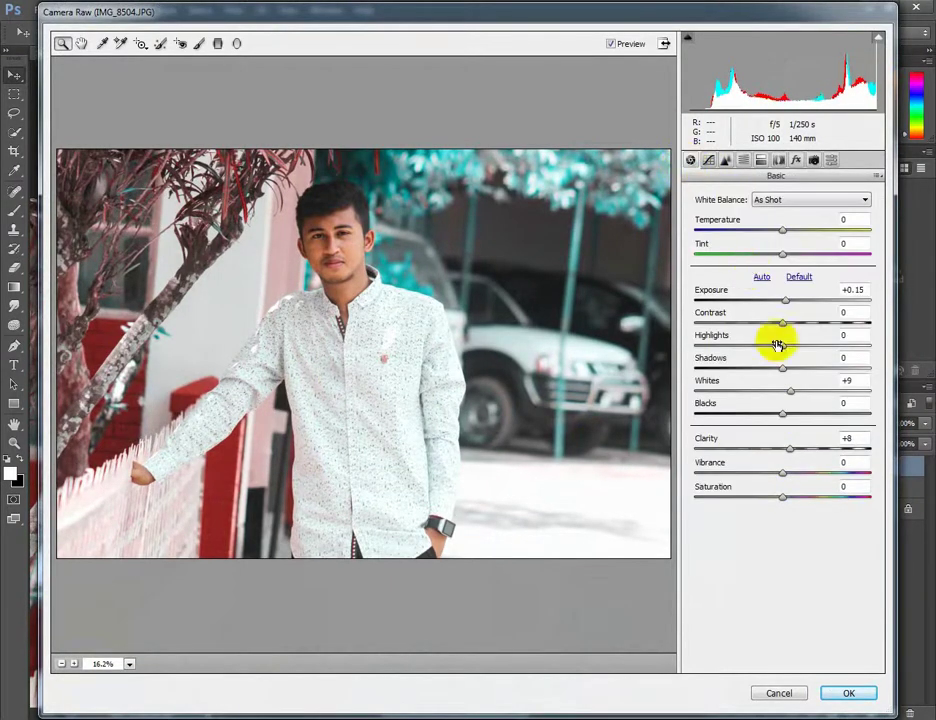
{"action": "left_click_drag", "start_coordinate": [780, 345], "coordinate": [745, 352]}
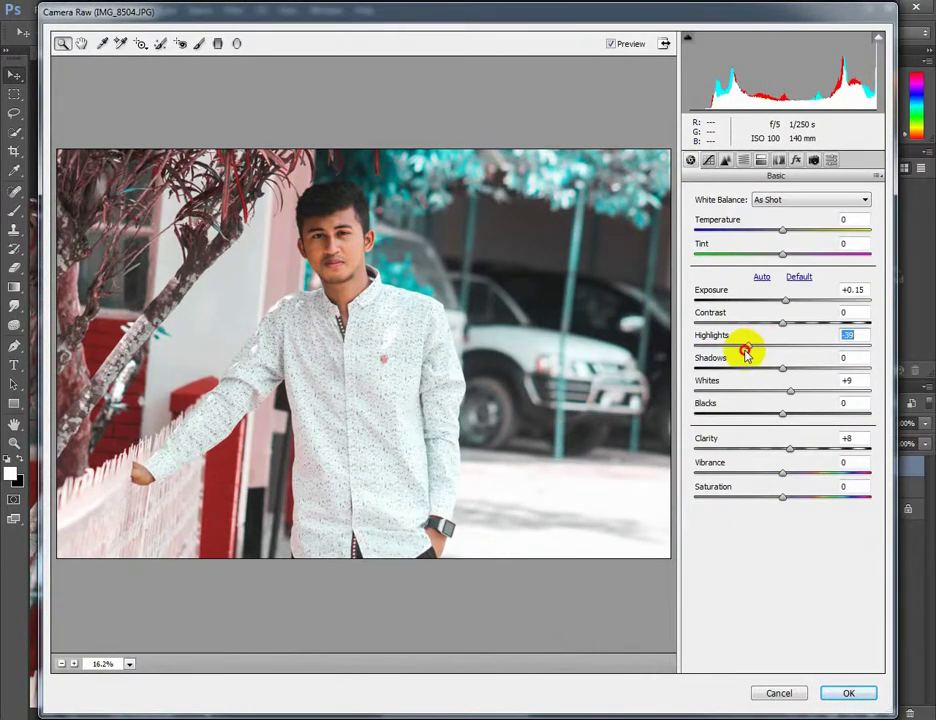
{"action": "left_click_drag", "start_coordinate": [793, 391], "coordinate": [771, 374]}
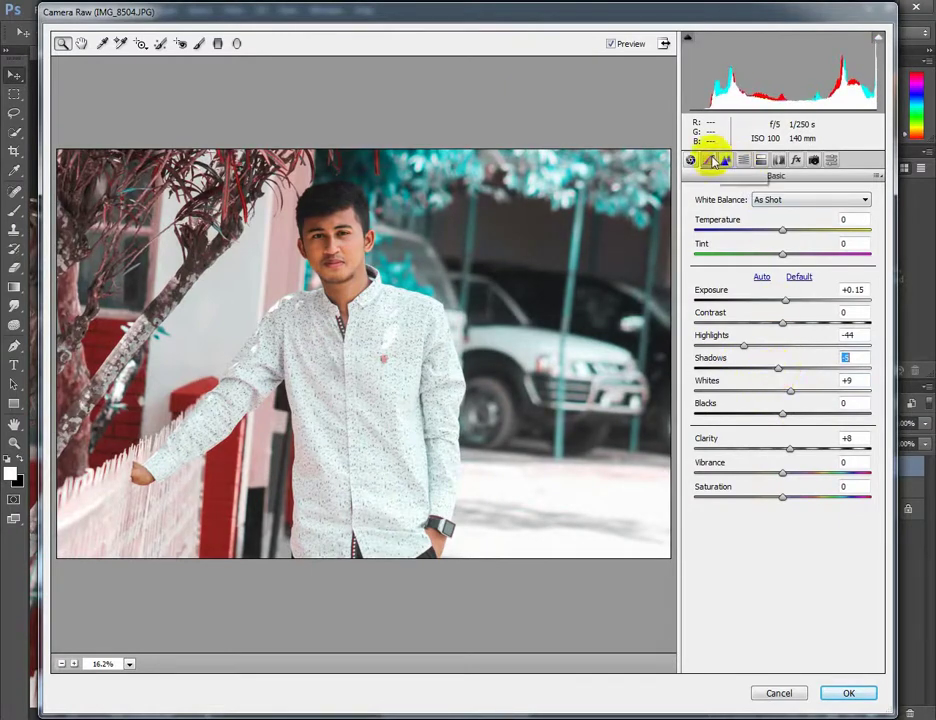
{"action": "left_click", "coordinate": [743, 160]}
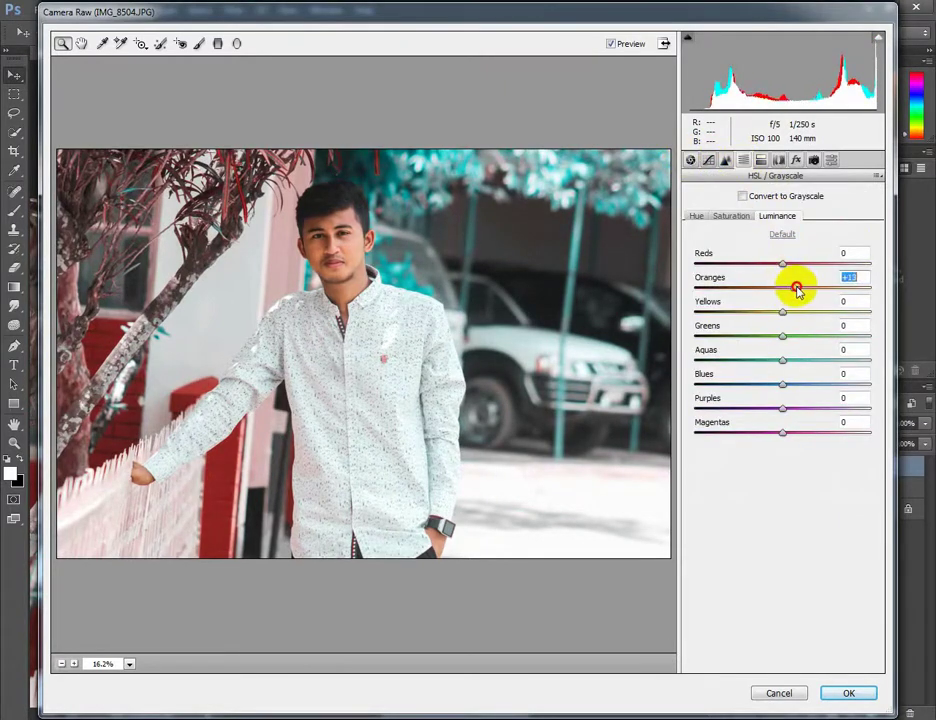
{"action": "left_click", "coordinate": [730, 216]}
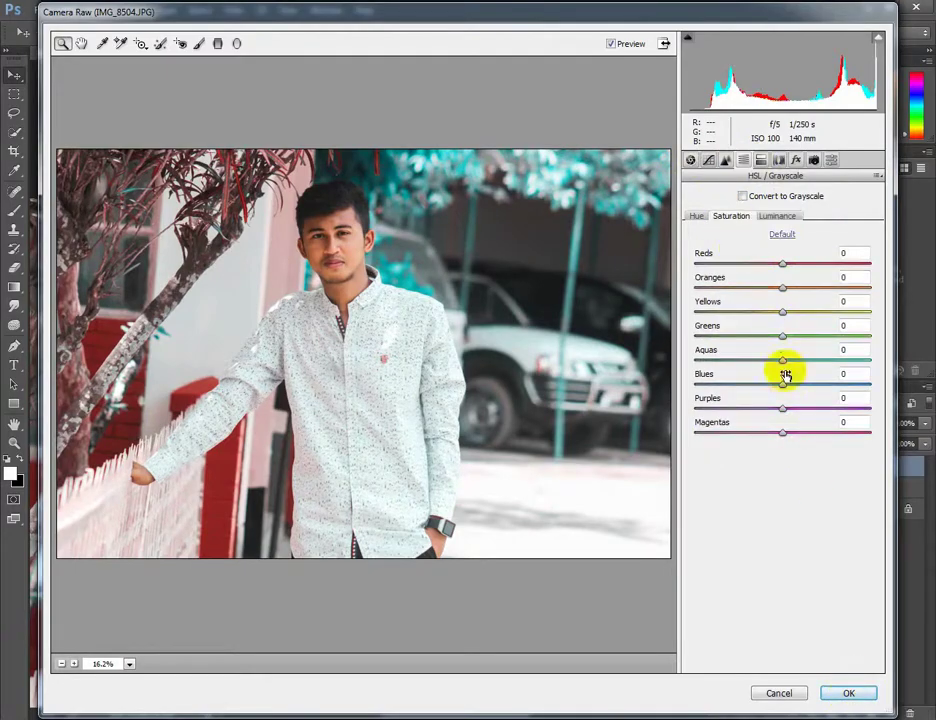
{"action": "left_click", "coordinate": [848, 693]}
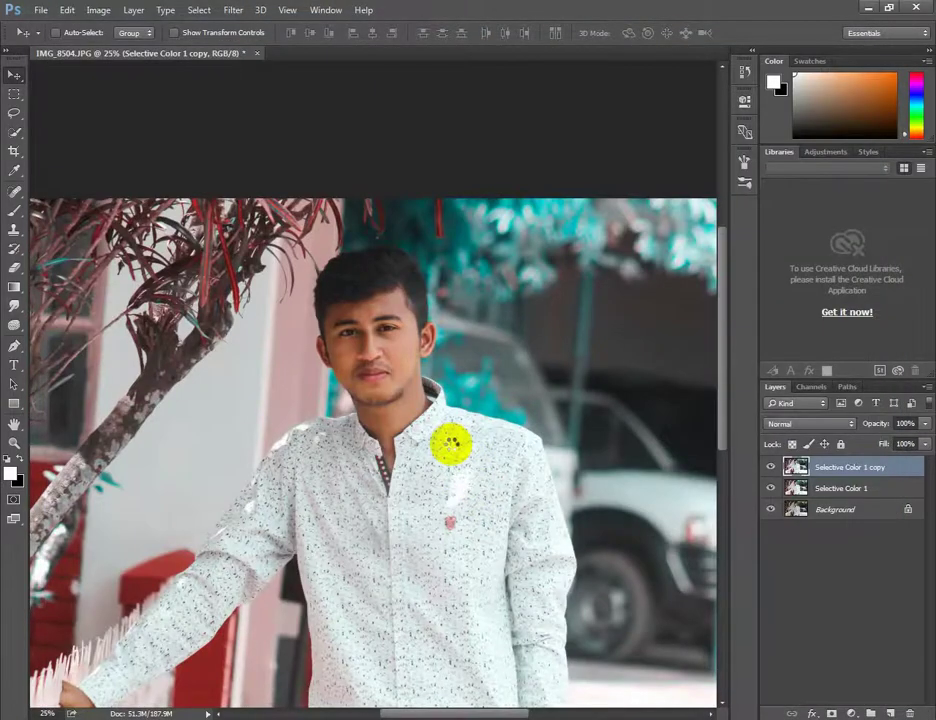
- Add a Selective Color 2 layer and delete it again
{"action": "scroll", "coordinate": [451, 445], "scroll_direction": "down", "scroll_amount": 2}
{"action": "scroll", "coordinate": [451, 445], "scroll_direction": "up", "scroll_amount": 2}
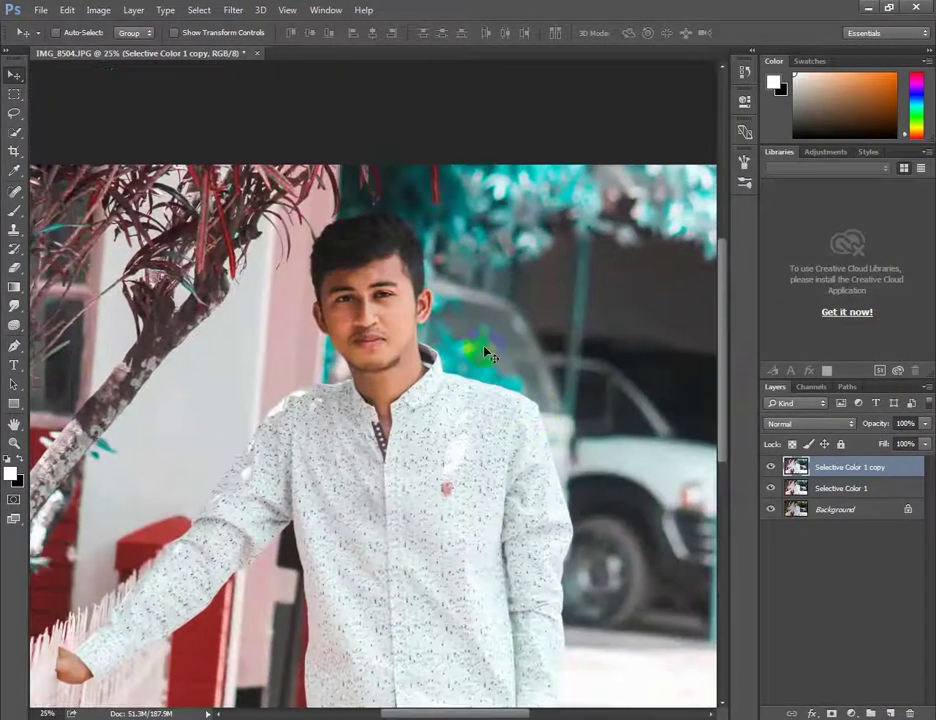
{"action": "scroll", "coordinate": [489, 354], "scroll_direction": "down", "scroll_amount": 2}
{"action": "scroll", "coordinate": [466, 330], "scroll_direction": "up", "scroll_amount": 1}
{"action": "left_click", "coordinate": [853, 712]}
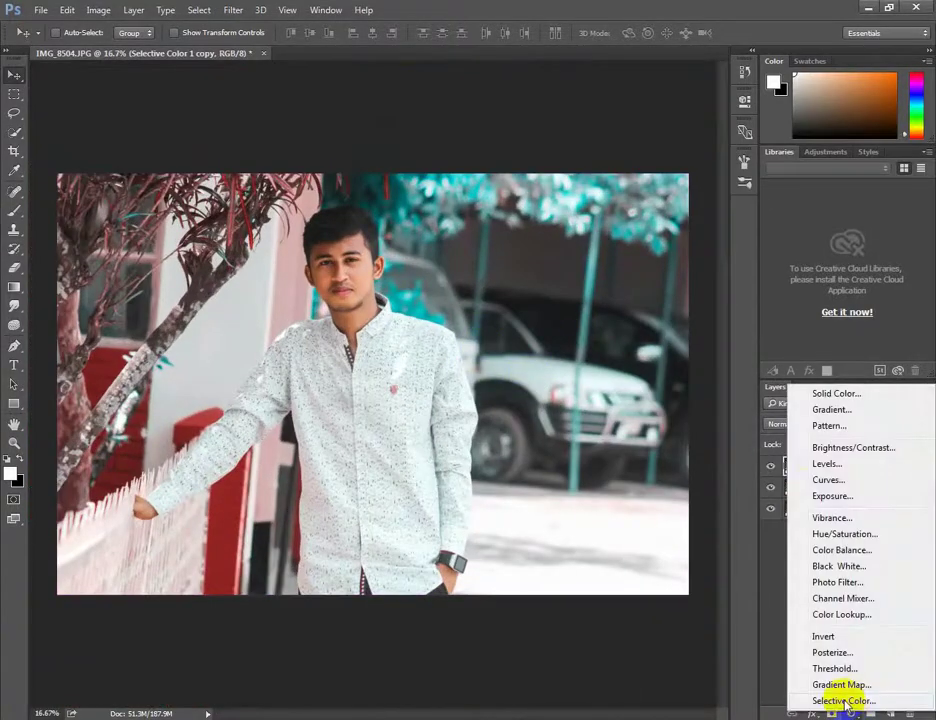
{"action": "left_click", "coordinate": [838, 614]}
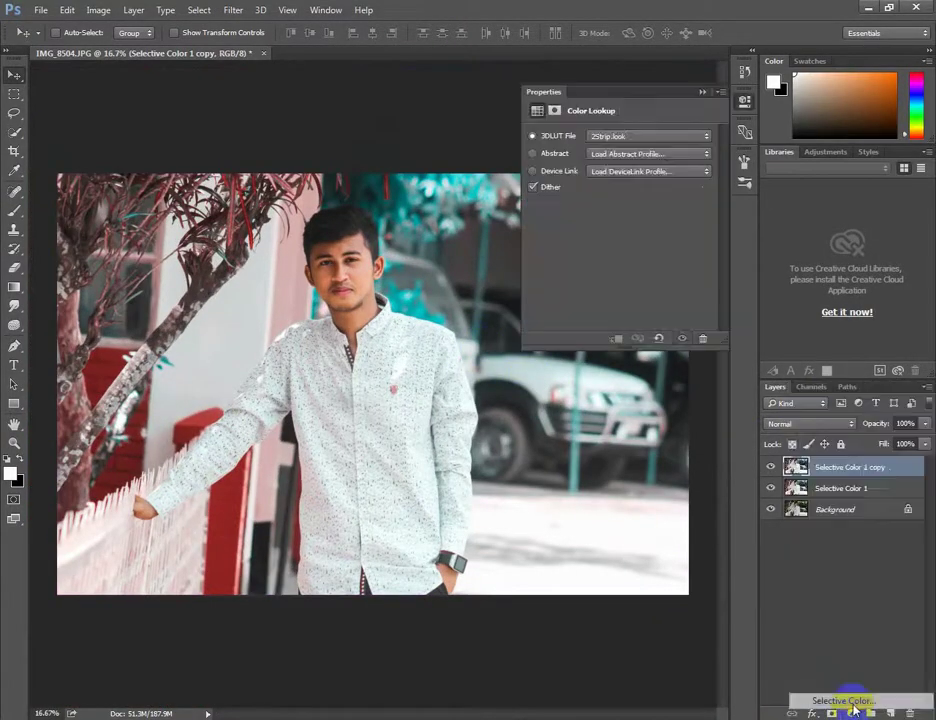
{"action": "left_click", "coordinate": [704, 340]}
{"action": "left_click", "coordinate": [468, 278]}
- Add a Gradient Fill layer with its style set to Radial
{"action": "left_click", "coordinate": [853, 712]}
{"action": "left_click", "coordinate": [831, 406]}
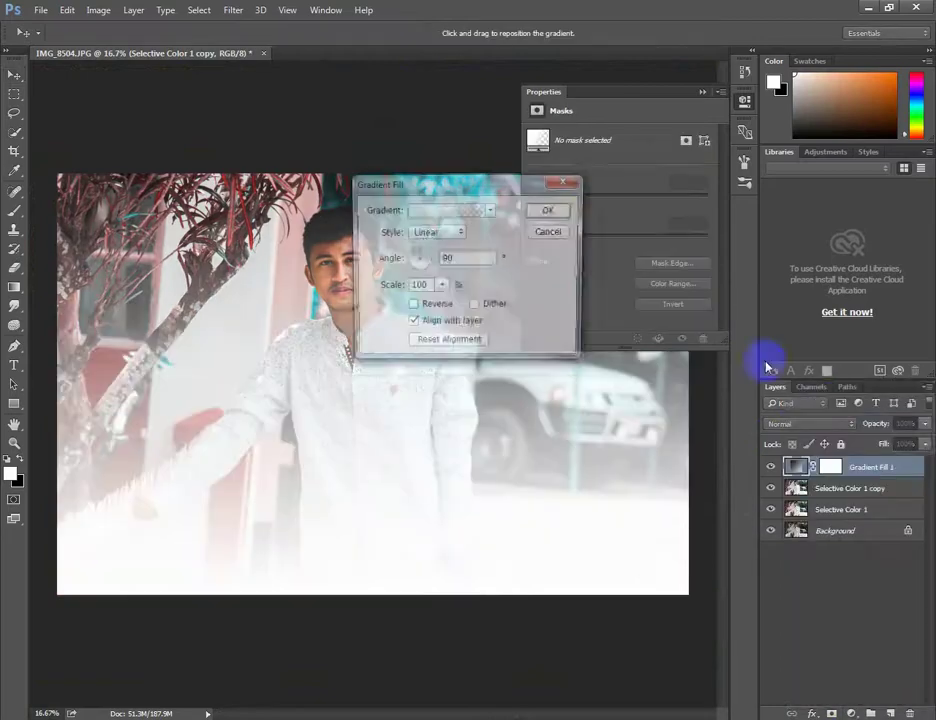
{"action": "left_click_drag", "start_coordinate": [457, 190], "coordinate": [722, 177]}
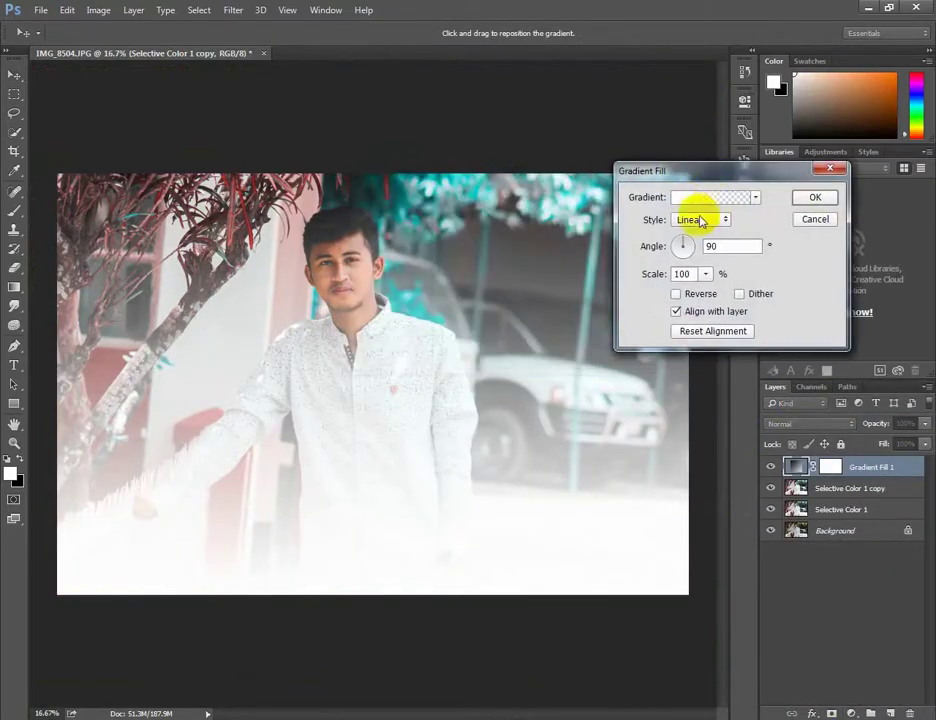
{"action": "left_click", "coordinate": [695, 221]}
{"action": "left_click", "coordinate": [681, 244]}
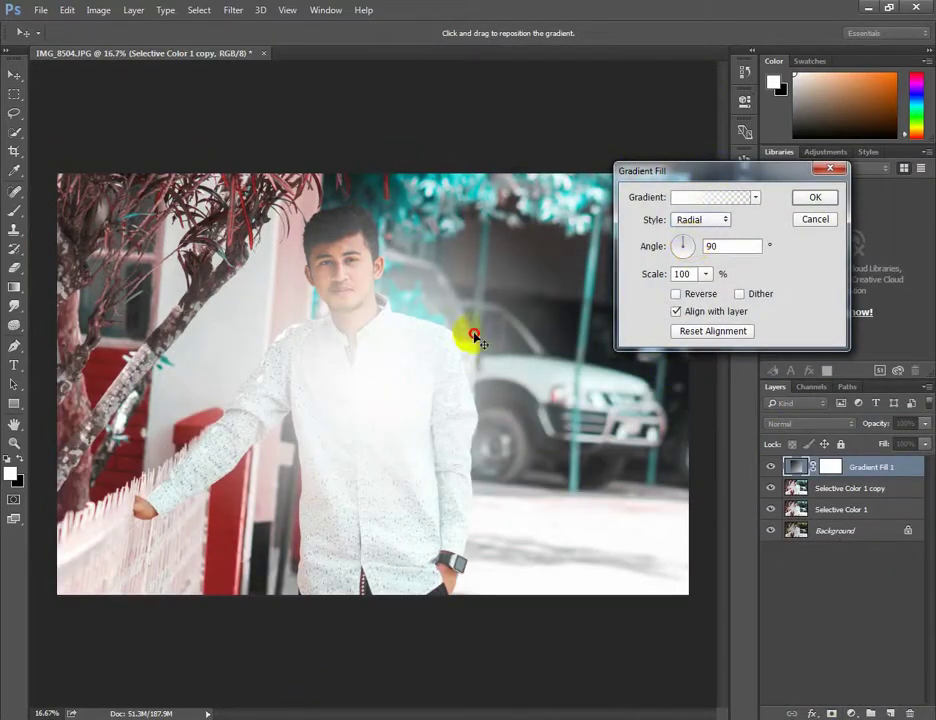
- Position the radial white glow toward the upper right and confirm the gradient fill
{"action": "left_click_drag", "start_coordinate": [474, 334], "coordinate": [578, 207]}
{"action": "mouse_move", "coordinate": [708, 171]}
{"action": "left_mouse_down"}
{"action": "mouse_move", "coordinate": [224, 324]}
{"action": "mouse_move", "coordinate": [173, 272]}
{"action": "left_mouse_up"}
{"action": "left_click_drag", "start_coordinate": [574, 334], "coordinate": [585, 247]}
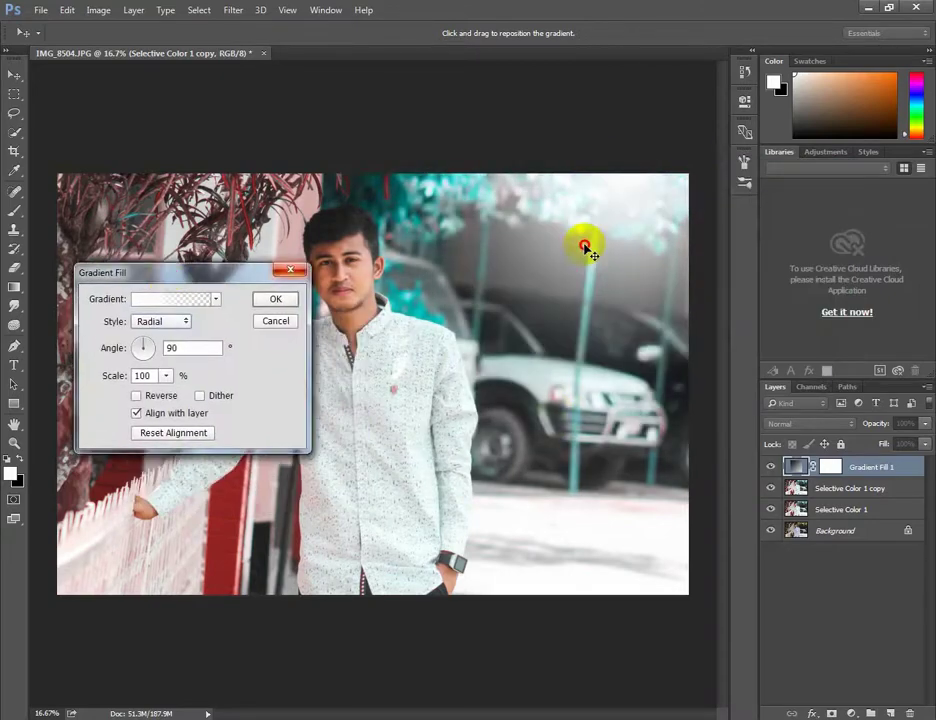
{"action": "left_click_drag", "start_coordinate": [209, 272], "coordinate": [545, 598]}
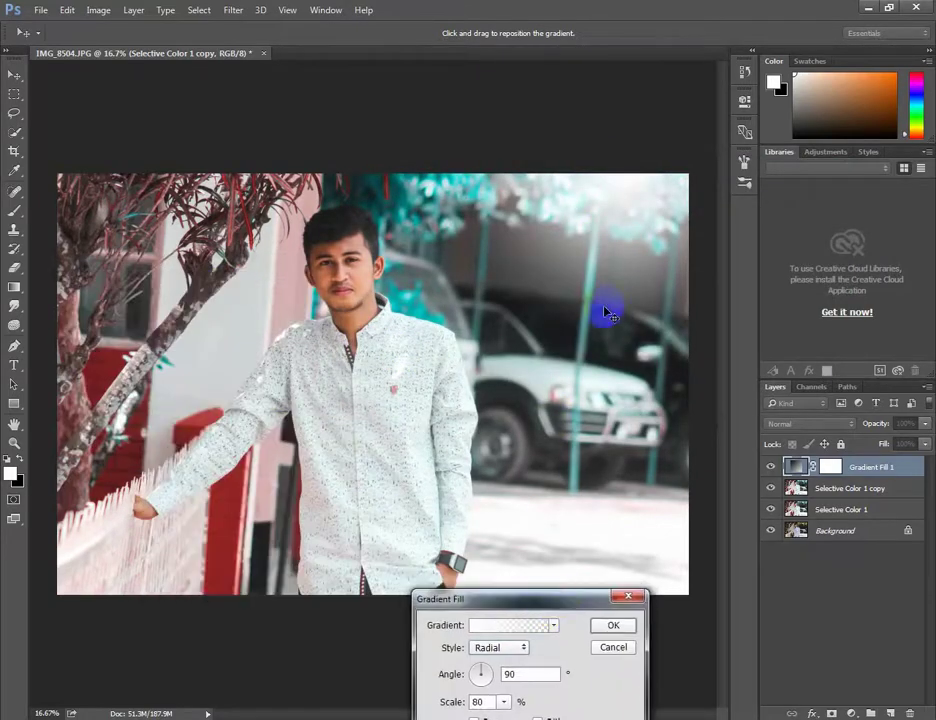
{"action": "left_click_drag", "start_coordinate": [606, 309], "coordinate": [552, 342]}
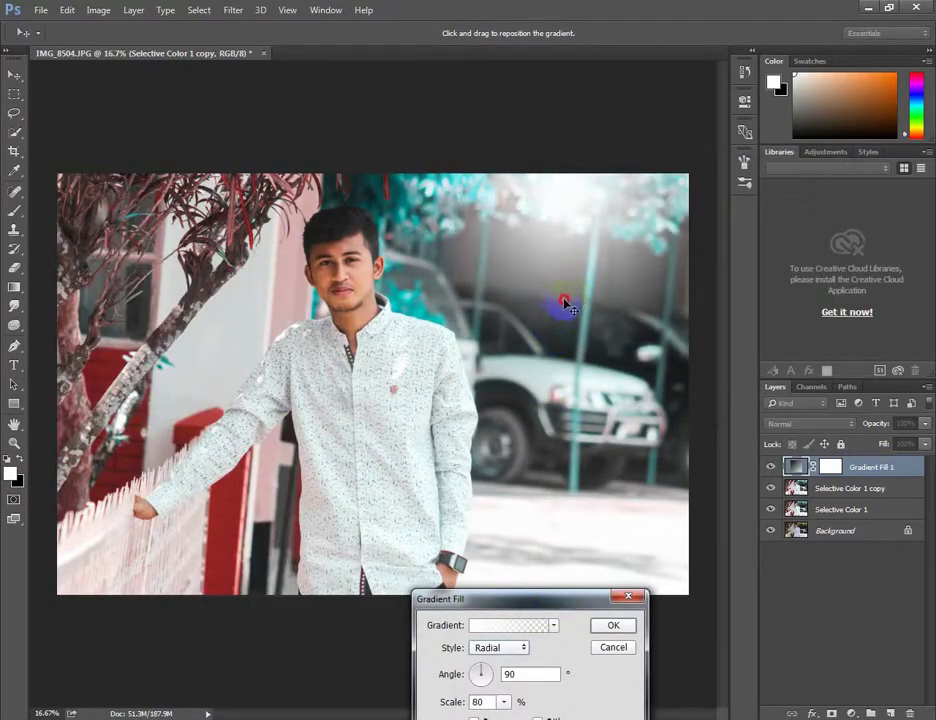
{"action": "left_click_drag", "start_coordinate": [578, 303], "coordinate": [535, 272]}
{"action": "left_click", "coordinate": [613, 625]}
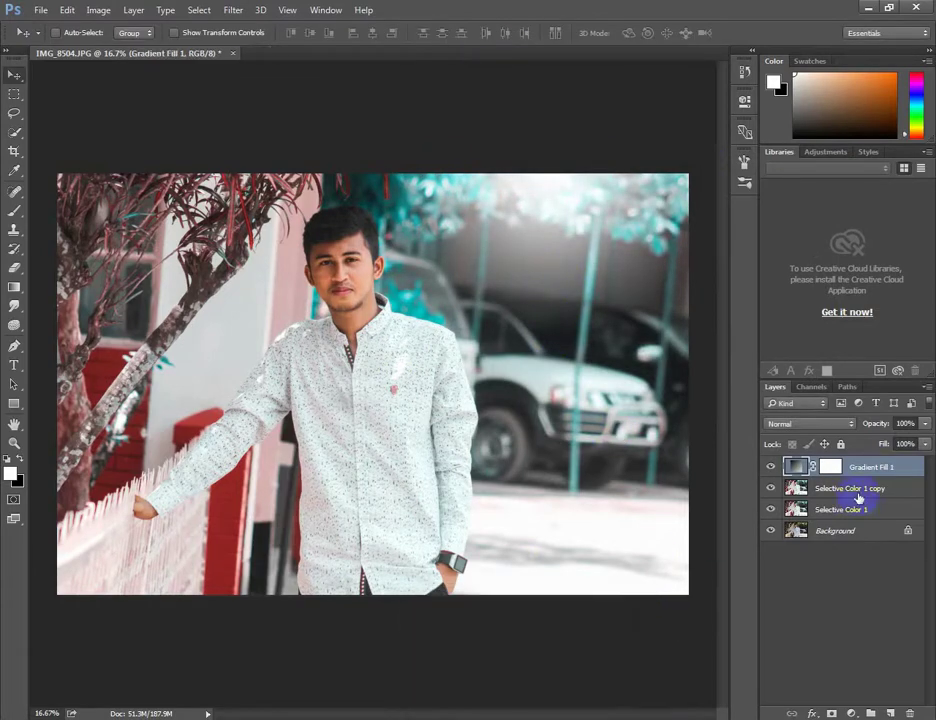
{"action": "left_click", "coordinate": [855, 489]}
- Zoom the man's face to 100% and select the Spot Healing Brush
{"action": "left_click", "coordinate": [233, 10]}
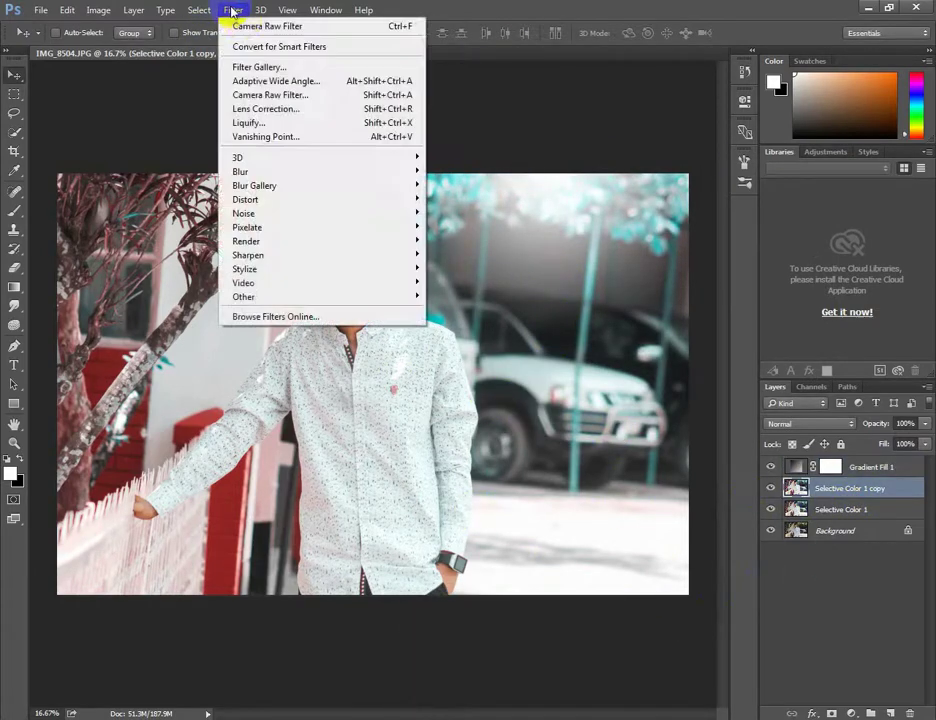
{"action": "left_click", "coordinate": [475, 121]}
{"action": "left_click", "coordinate": [307, 215], "text": "ctrl"}
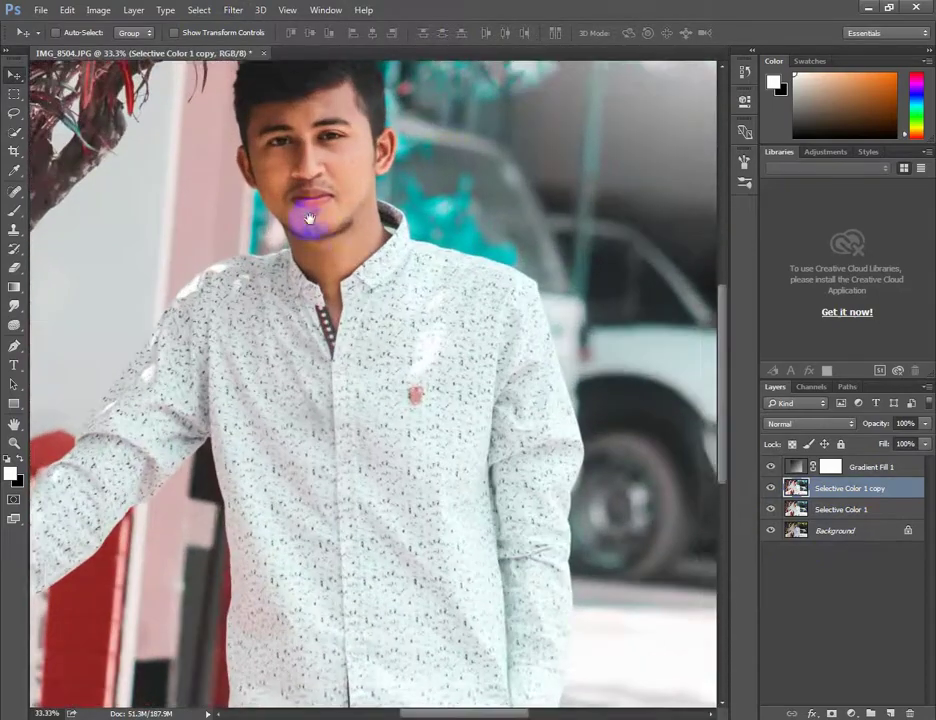
{"action": "left_click", "coordinate": [480, 390], "text": "ctrl"}
{"action": "left_click", "coordinate": [478, 382], "text": "ctrl"}
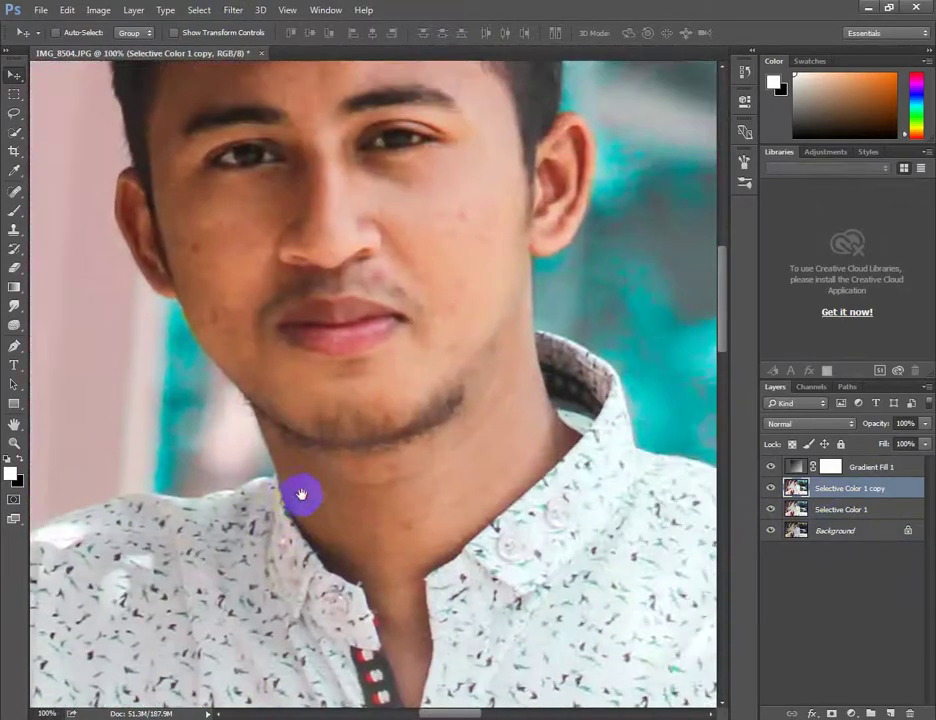
{"action": "left_click", "coordinate": [13, 193]}
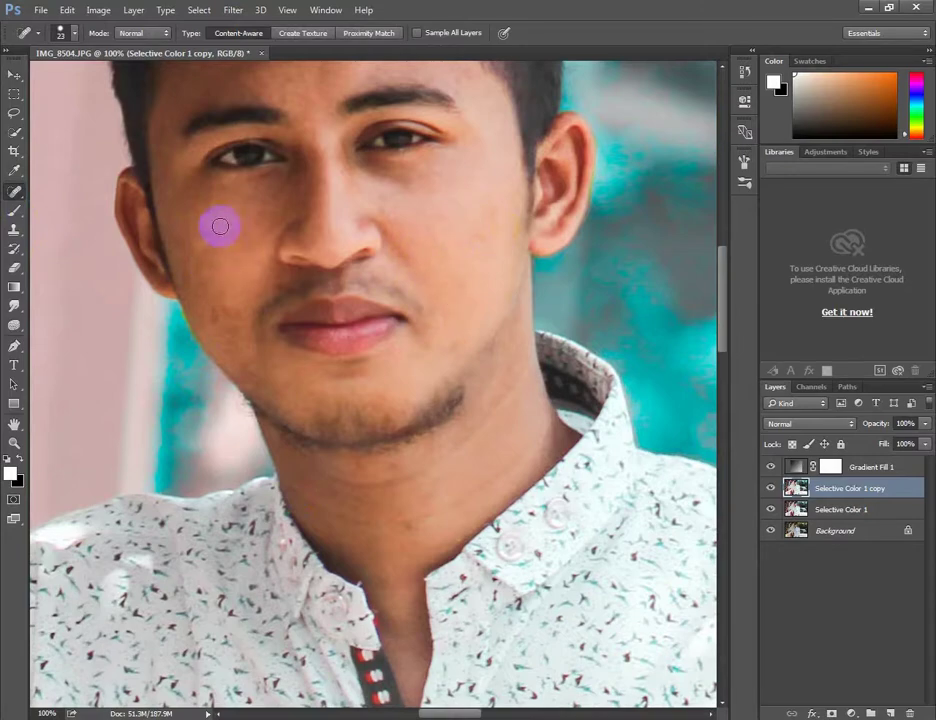
{"action": "left_click_drag", "start_coordinate": [220, 226], "coordinate": [219, 290]}
{"action": "left_click_drag", "start_coordinate": [416, 437], "coordinate": [431, 327]}
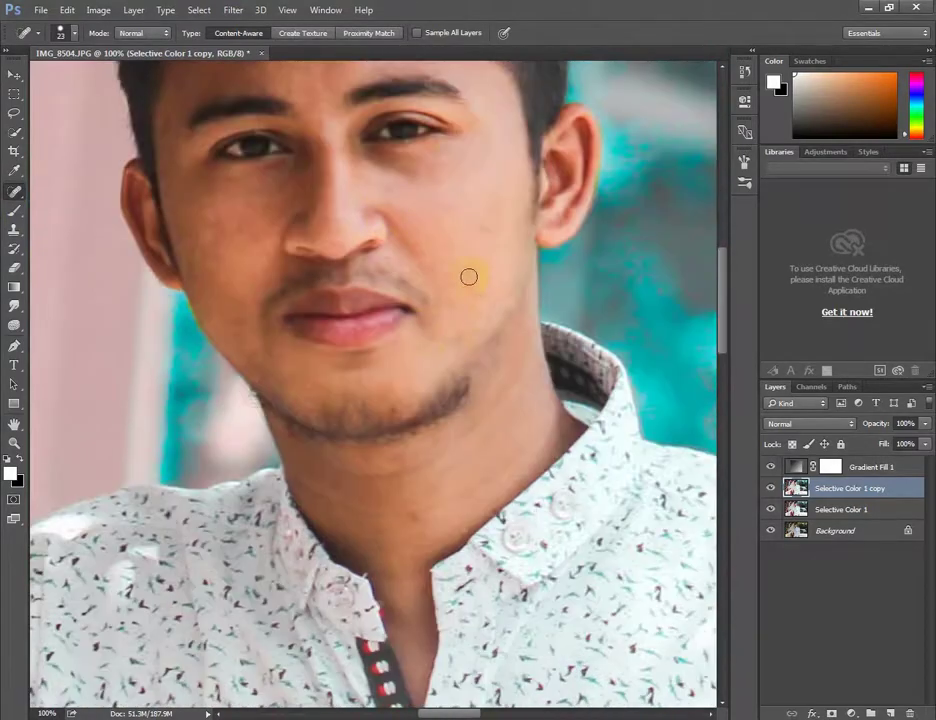
- Switch to the Smudge tool with a large soft round brush at 30% strength
{"action": "left_click", "coordinate": [13, 305]}
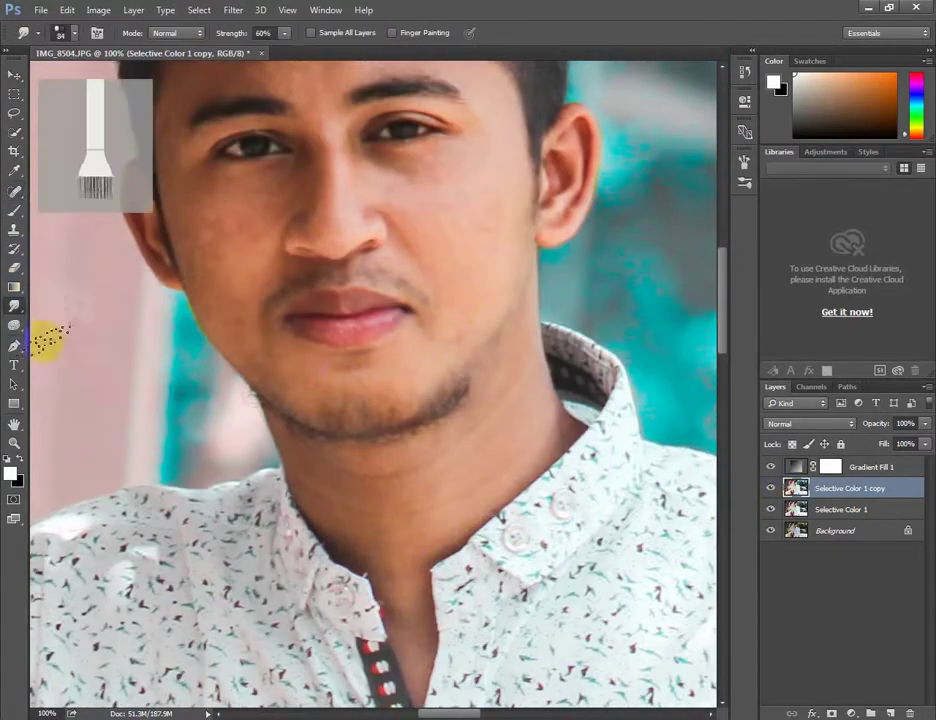
{"action": "right_click", "coordinate": [330, 268]}
{"action": "left_click", "coordinate": [501, 432]}
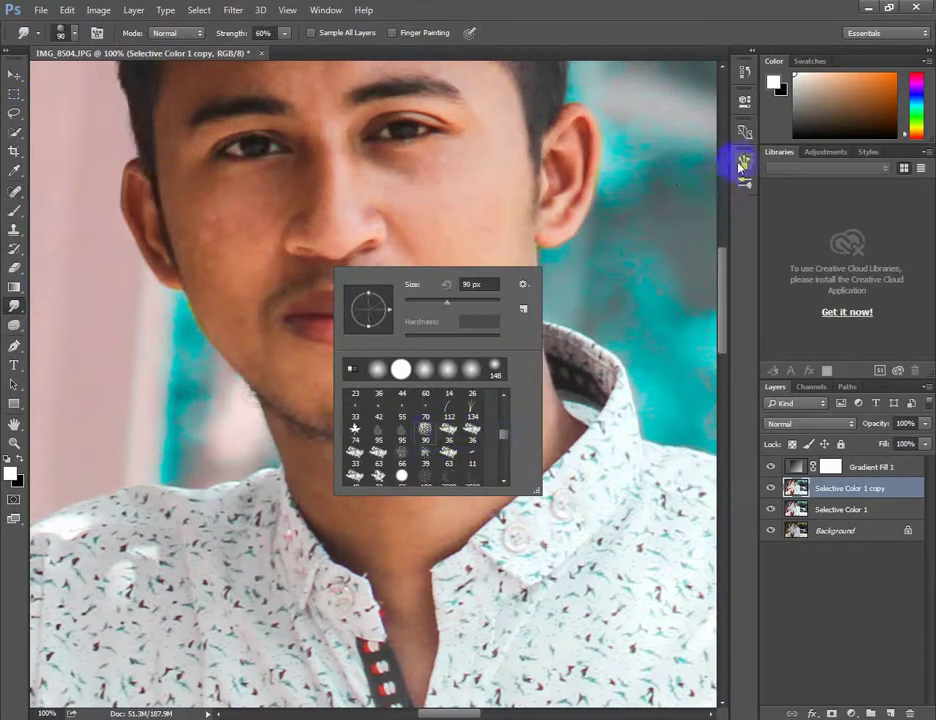
{"action": "left_click", "coordinate": [742, 162]}
{"action": "left_click", "coordinate": [447, 283]}
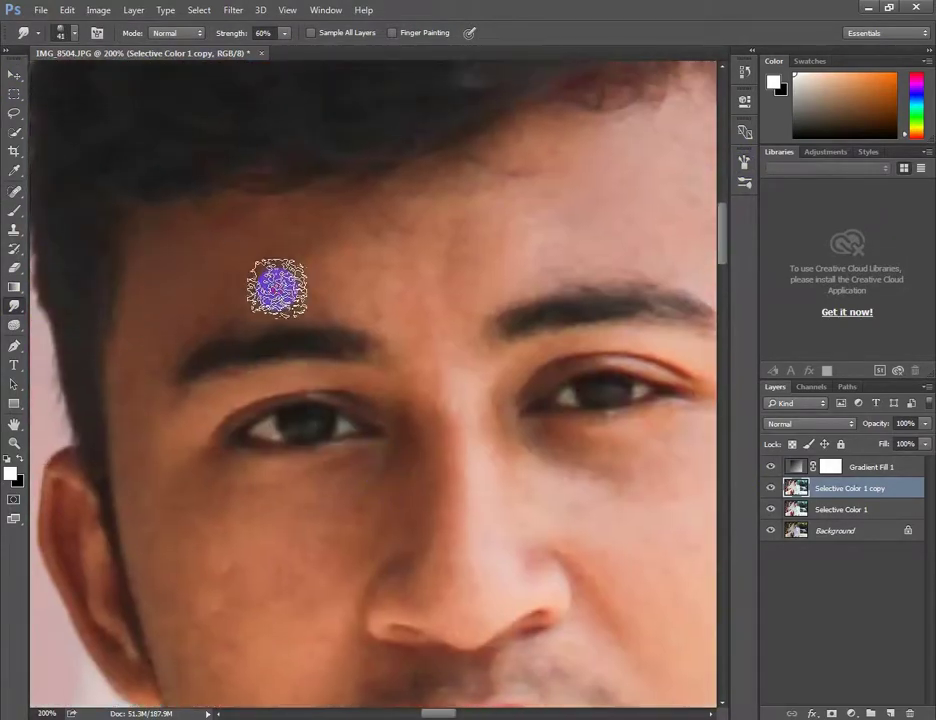
{"action": "left_click_drag", "start_coordinate": [284, 33], "coordinate": [264, 54]}
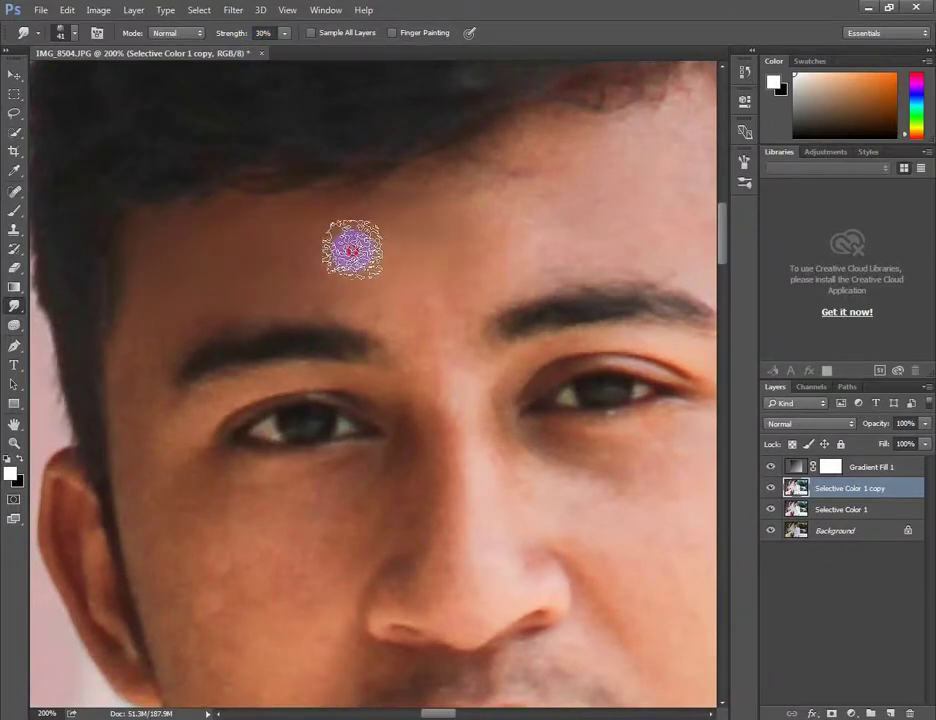
- Smudge the skin on the lower cheek, forehead and near the eyebrow
{"action": "scroll", "coordinate": [159, 450], "scroll_direction": "down", "scroll_amount": 3}
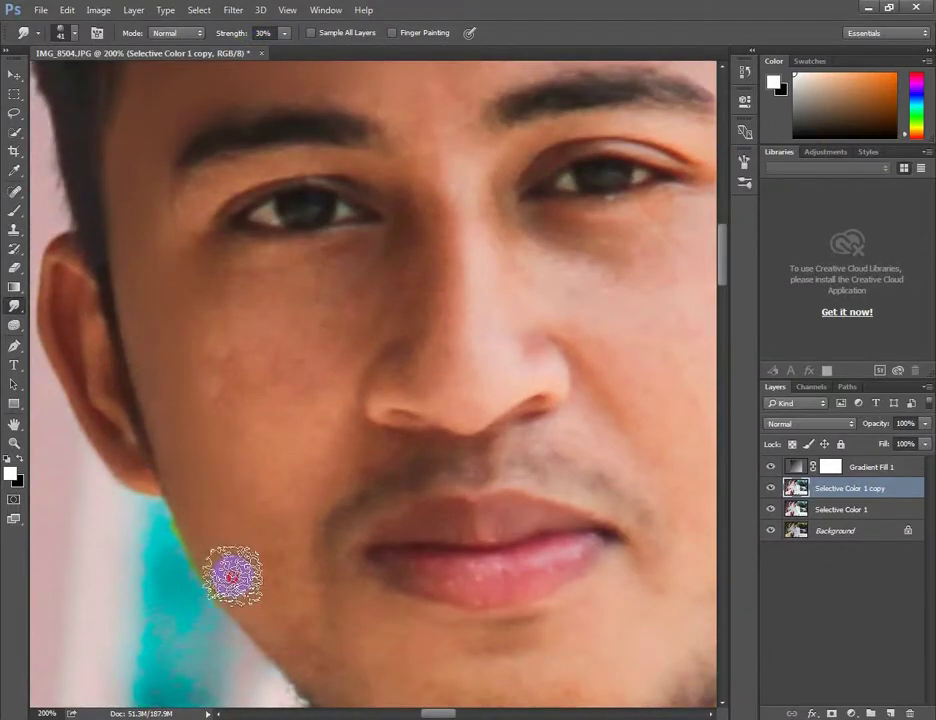
{"action": "mouse_move", "coordinate": [232, 575]}
{"action": "left_mouse_down"}
{"action": "mouse_move", "coordinate": [261, 355]}
{"action": "mouse_move", "coordinate": [224, 397]}
{"action": "mouse_move", "coordinate": [261, 397]}
{"action": "mouse_move", "coordinate": [300, 305]}
{"action": "mouse_move", "coordinate": [265, 395]}
{"action": "left_mouse_up"}
{"action": "mouse_move", "coordinate": [287, 157]}
{"action": "left_mouse_down"}
{"action": "mouse_move", "coordinate": [376, 125]}
{"action": "mouse_move", "coordinate": [330, 133]}
{"action": "mouse_move", "coordinate": [330, 217]}
{"action": "left_mouse_up"}
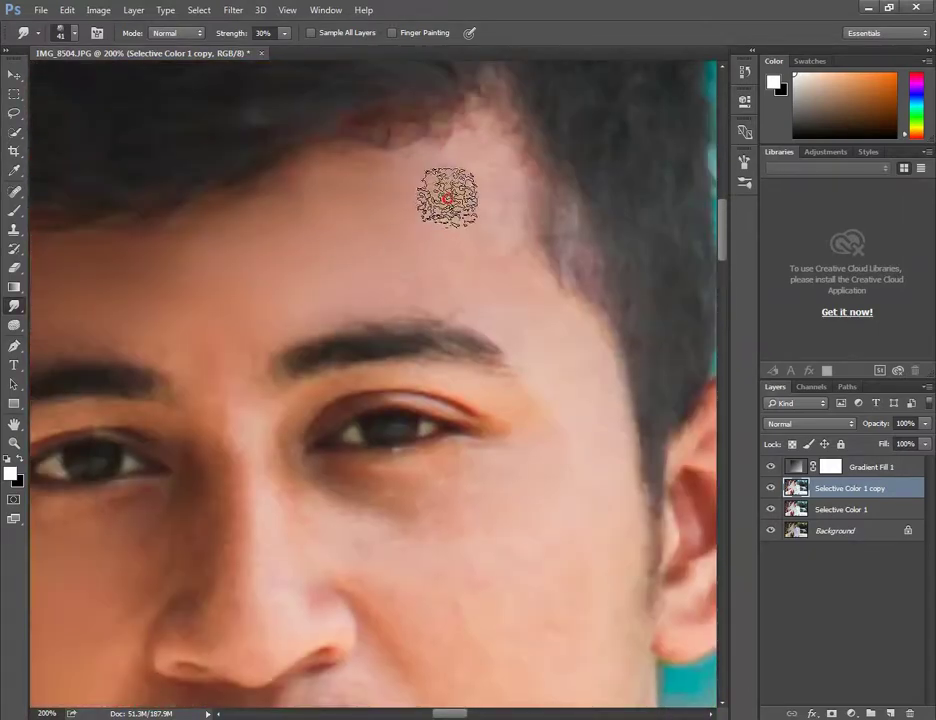
{"action": "mouse_move", "coordinate": [445, 192]}
{"action": "left_mouse_down"}
{"action": "mouse_move", "coordinate": [521, 313]}
{"action": "mouse_move", "coordinate": [328, 219]}
{"action": "mouse_move", "coordinate": [382, 234]}
{"action": "mouse_move", "coordinate": [460, 345]}
{"action": "mouse_move", "coordinate": [404, 320]}
{"action": "left_mouse_up"}
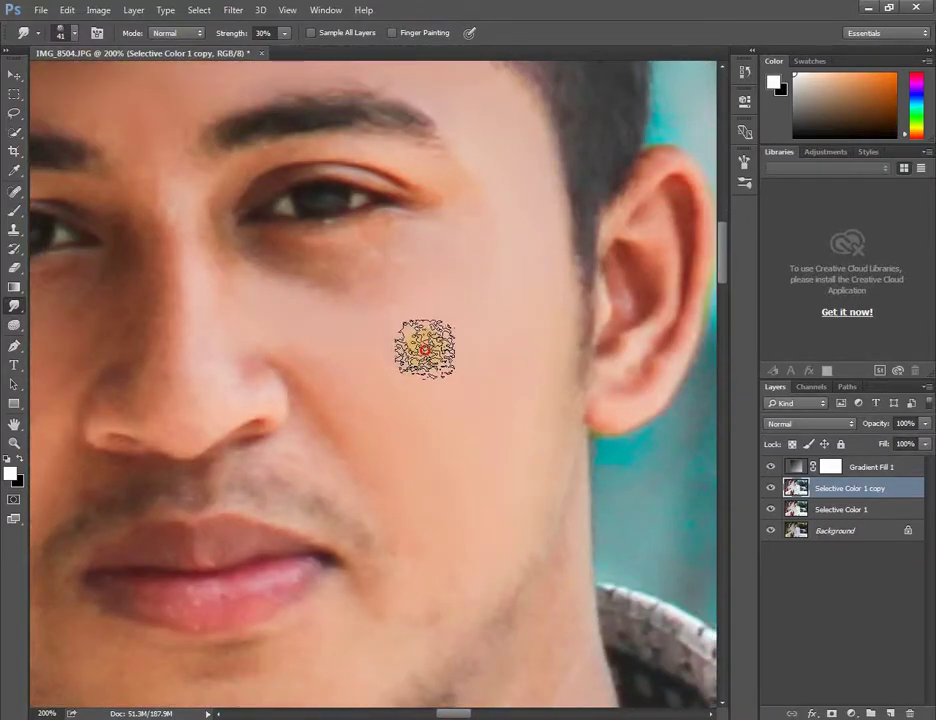
- Resize the smudge brush to 18 px, then 35 px, then 20 px while working over the face
{"action": "right_click", "coordinate": [390, 278]}
{"action": "type", "text": "18"}
{"action": "key", "text": "Return"}
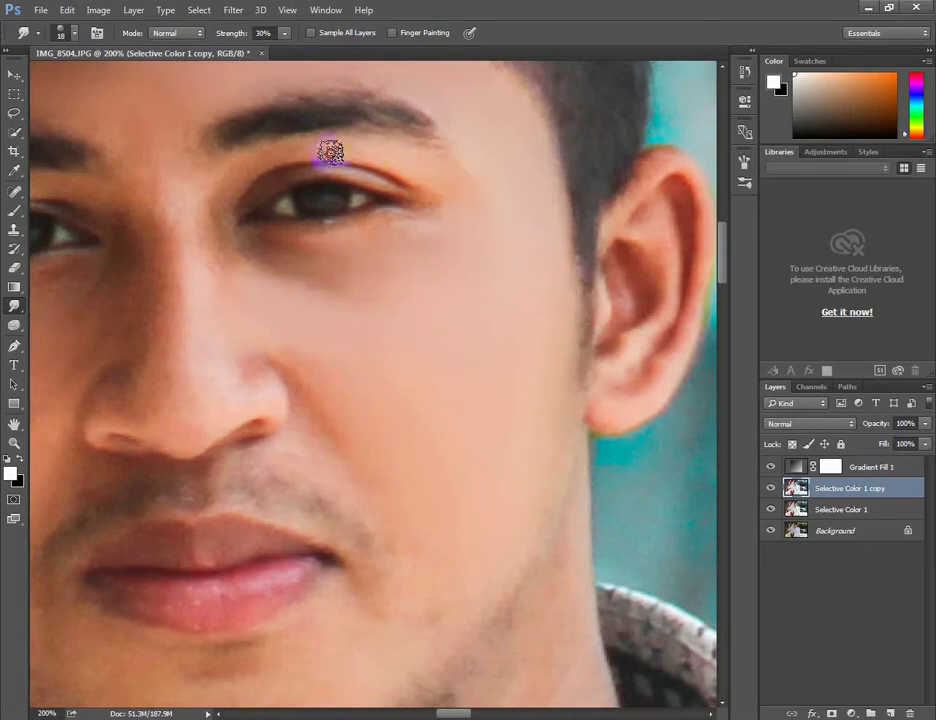
{"action": "scroll", "coordinate": [272, 255], "scroll_direction": "down", "scroll_amount": 3}
{"action": "right_click", "coordinate": [485, 300]}
{"action": "left_click_drag", "start_coordinate": [550, 333], "coordinate": [564, 333]}
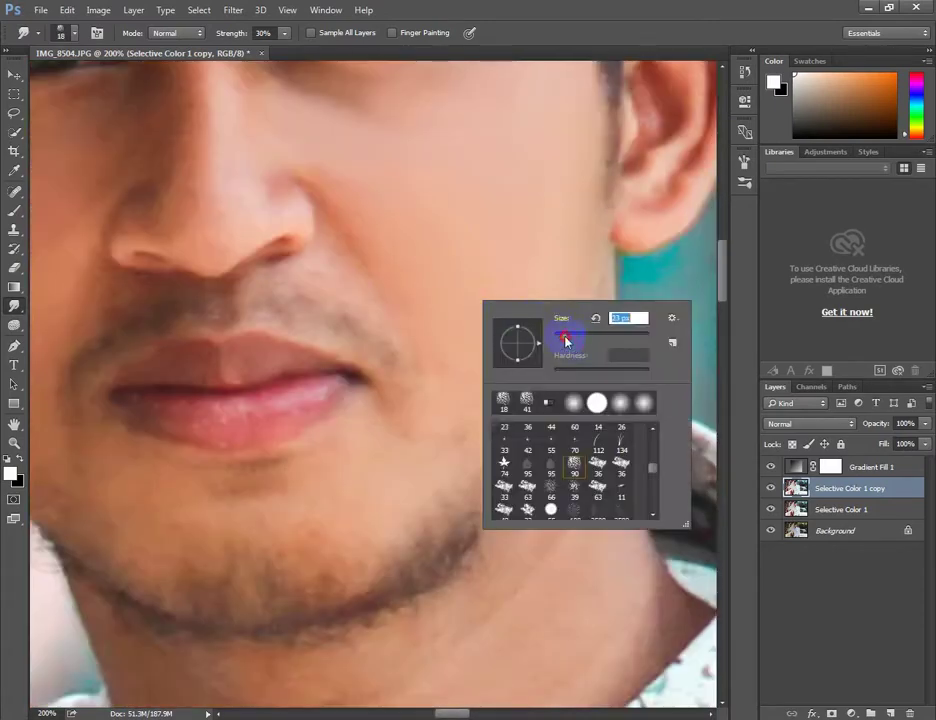
{"action": "key", "text": "Return"}
{"action": "scroll", "coordinate": [410, 283], "scroll_direction": "up", "scroll_amount": 2}
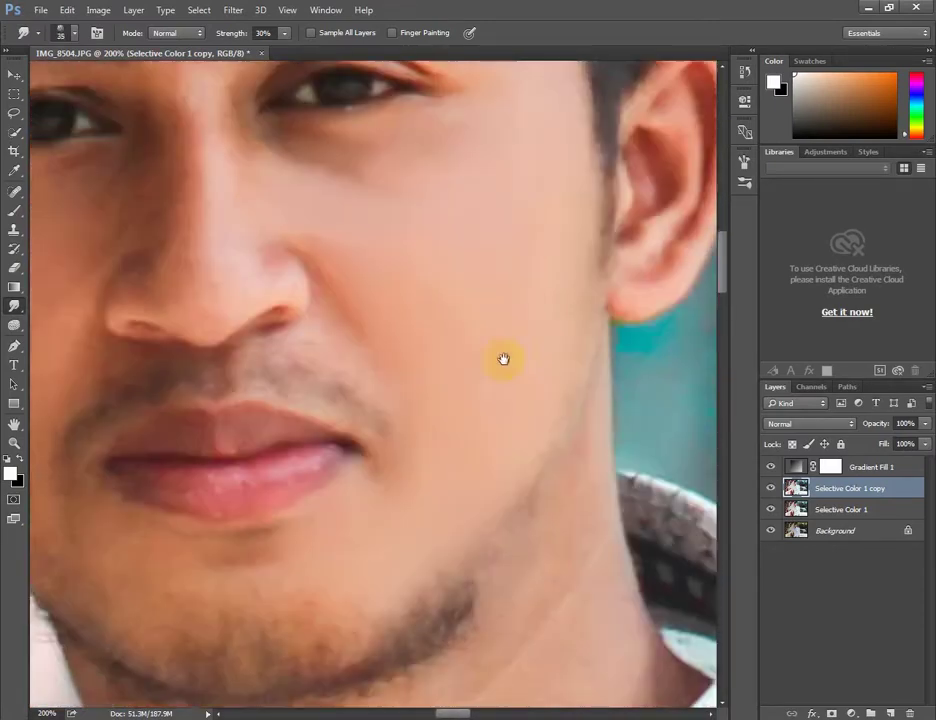
{"action": "scroll", "coordinate": [338, 303], "scroll_direction": "up", "scroll_amount": 2}
{"action": "right_click", "coordinate": [335, 185]}
{"action": "left_click_drag", "start_coordinate": [398, 210], "coordinate": [392, 210]}
{"action": "key", "text": "Return"}
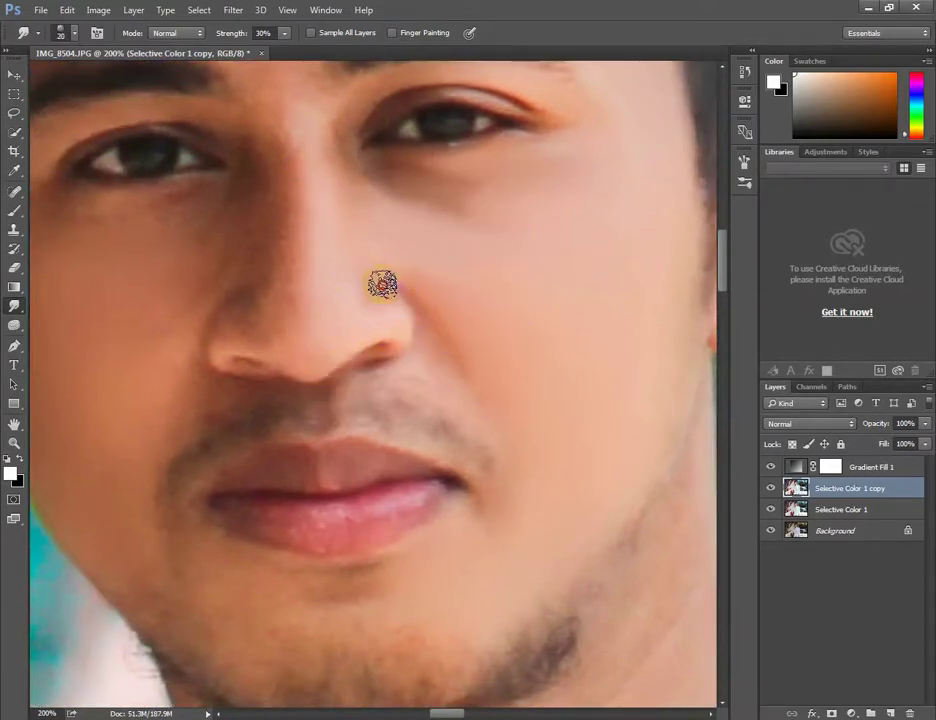
- Smooth the lips from the right corner inward, refining with a 15 px brush
{"action": "scroll", "coordinate": [460, 378], "scroll_direction": "left", "scroll_amount": 2}
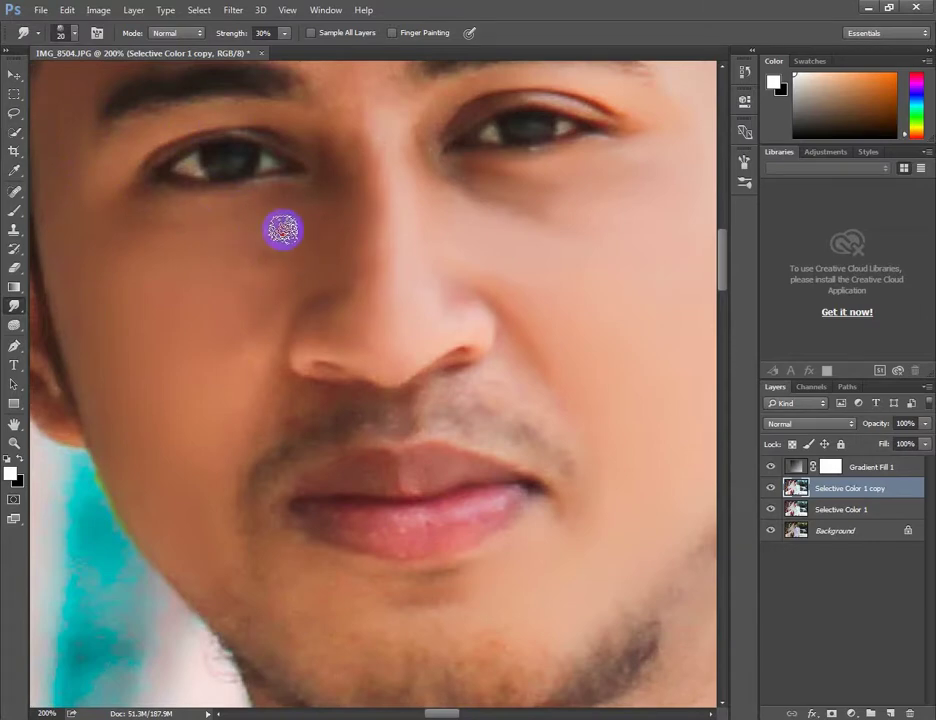
{"action": "scroll", "coordinate": [292, 345], "scroll_direction": "down", "scroll_amount": 1}
{"action": "scroll", "coordinate": [233, 370], "scroll_direction": "down", "scroll_amount": 4}
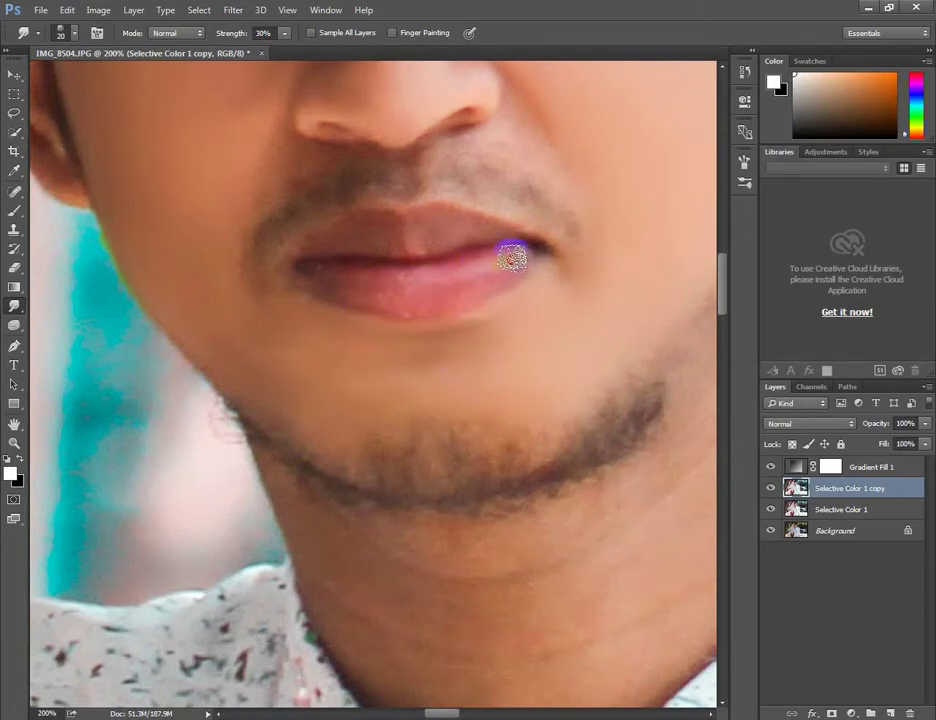
{"action": "mouse_move", "coordinate": [512, 258]}
{"action": "left_mouse_down"}
{"action": "mouse_move", "coordinate": [380, 280]}
{"action": "mouse_move", "coordinate": [401, 242]}
{"action": "left_mouse_up"}
{"action": "right_click", "coordinate": [455, 212]}
{"action": "type", "text": "15"}
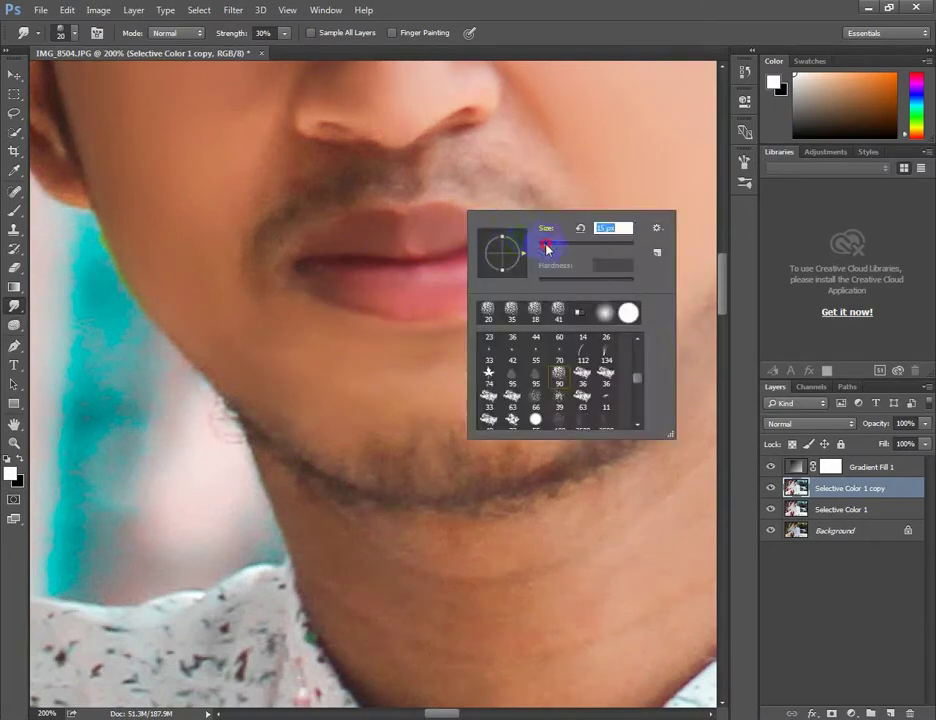
{"action": "key", "text": "Return"}
{"action": "left_click_drag", "start_coordinate": [564, 257], "coordinate": [383, 215]}
- Continue smudging the face with a 20 px brush
{"action": "scroll", "coordinate": [528, 243], "scroll_direction": "up", "scroll_amount": 1}
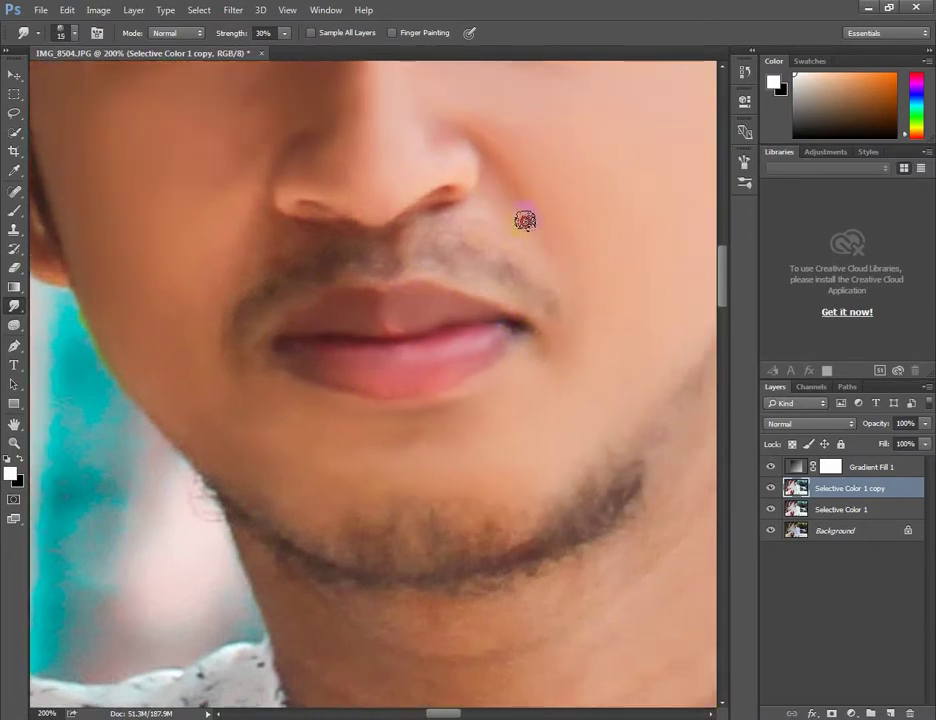
{"action": "scroll", "coordinate": [332, 253], "scroll_direction": "up", "scroll_amount": 1}
{"action": "scroll", "coordinate": [332, 253], "scroll_direction": "left", "scroll_amount": 1}
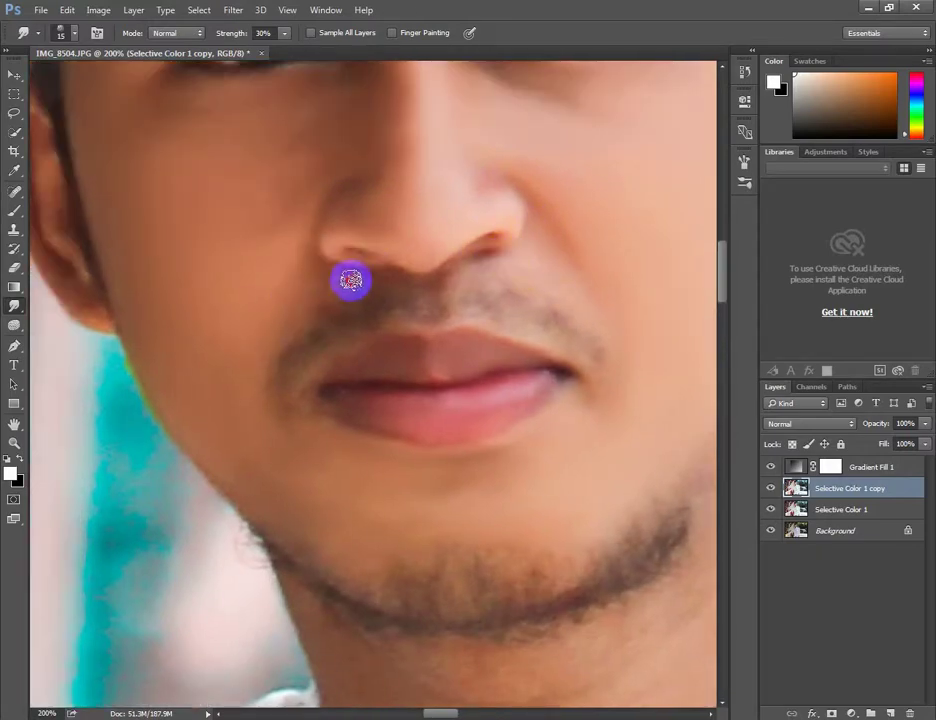
{"action": "scroll", "coordinate": [470, 300], "scroll_direction": "up", "scroll_amount": 5}
{"action": "right_click", "coordinate": [401, 278]}
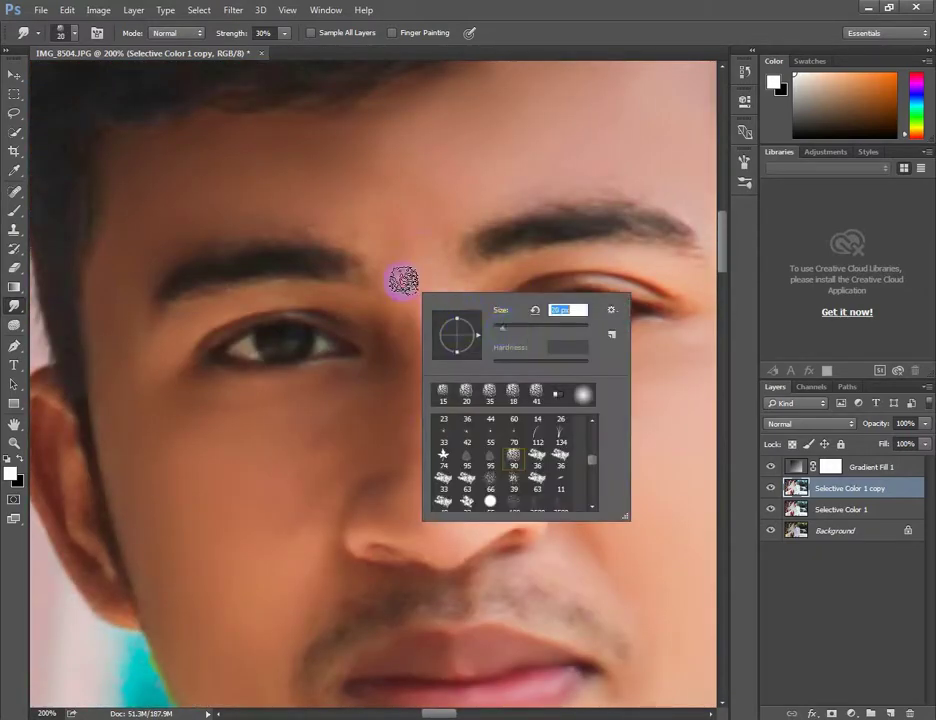
{"action": "type", "text": "20"}
{"action": "key", "text": "Return"}
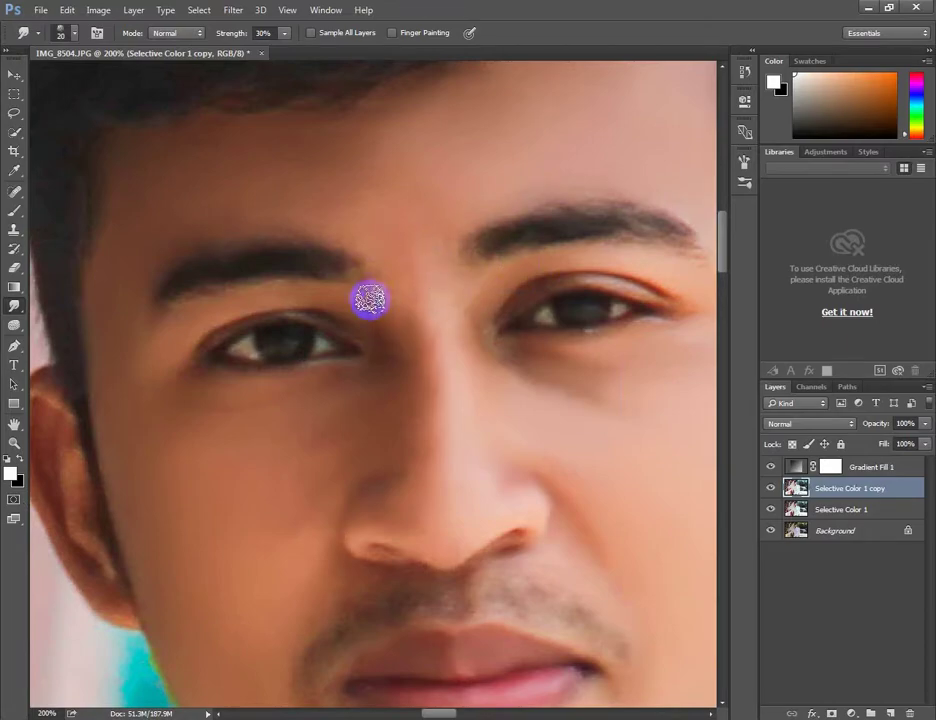
- Switch to a 37 px smudge brush to smooth the neck
{"action": "scroll", "coordinate": [340, 233], "scroll_direction": "up", "scroll_amount": 1}
{"action": "scroll", "coordinate": [372, 445], "scroll_direction": "down", "scroll_amount": 10}
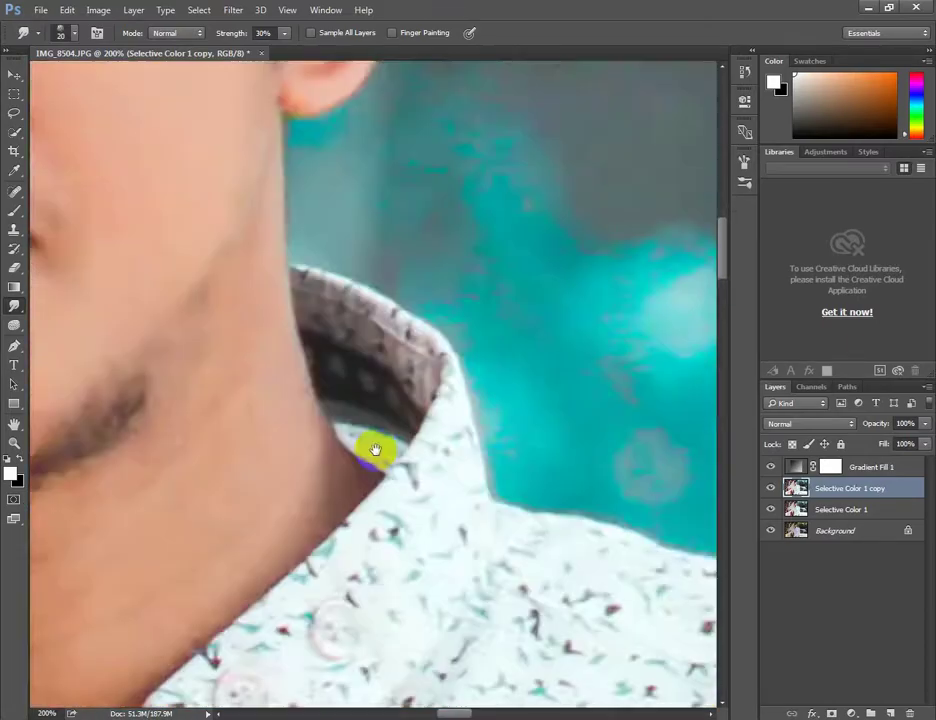
{"action": "scroll", "coordinate": [418, 528], "scroll_direction": "up", "scroll_amount": 3}
{"action": "scroll", "coordinate": [548, 178], "scroll_direction": "up", "scroll_amount": 2}
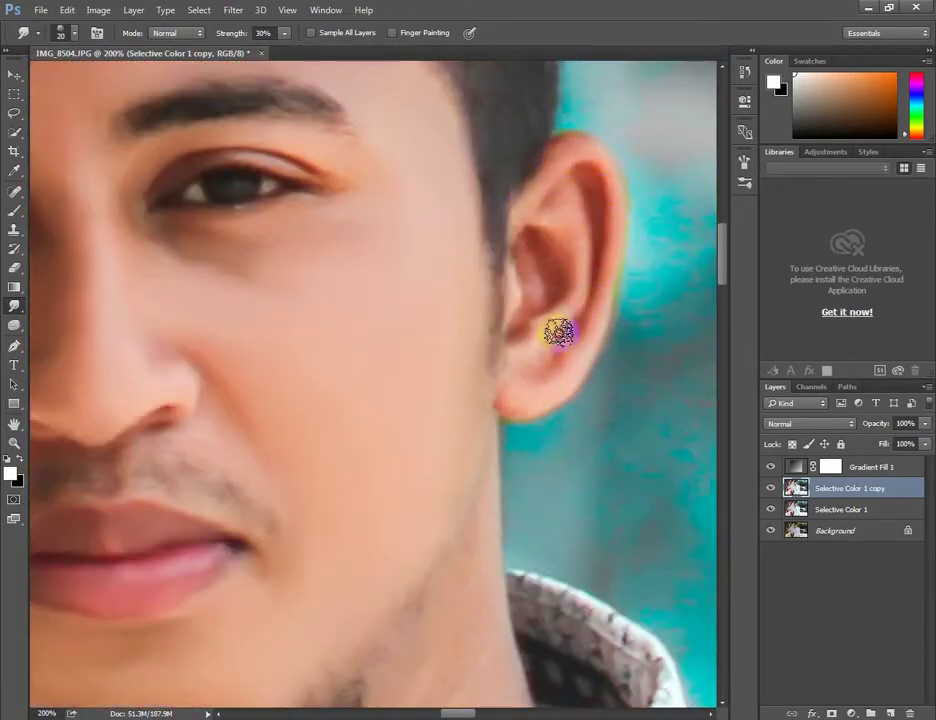
{"action": "scroll", "coordinate": [451, 330], "scroll_direction": "down", "scroll_amount": 5}
{"action": "right_click", "coordinate": [432, 397]}
{"action": "type", "text": "37"}
{"action": "key", "text": "Return"}
- Smooth finer neck areas with a 15 px brush
{"action": "scroll", "coordinate": [520, 255], "scroll_direction": "up", "scroll_amount": 1}
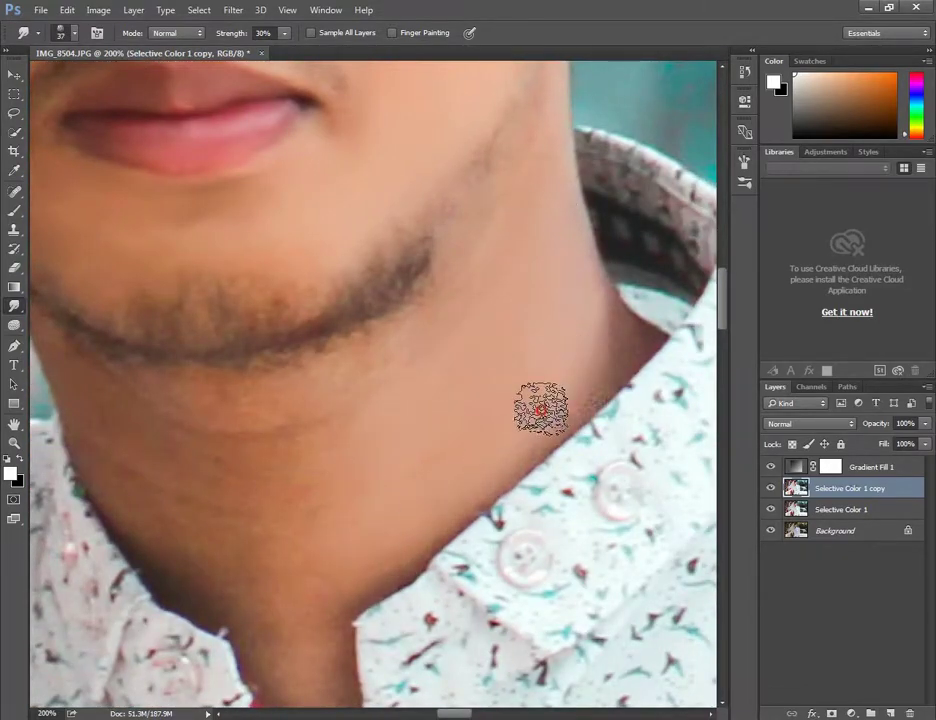
{"action": "scroll", "coordinate": [465, 241], "scroll_direction": "down", "scroll_amount": 3}
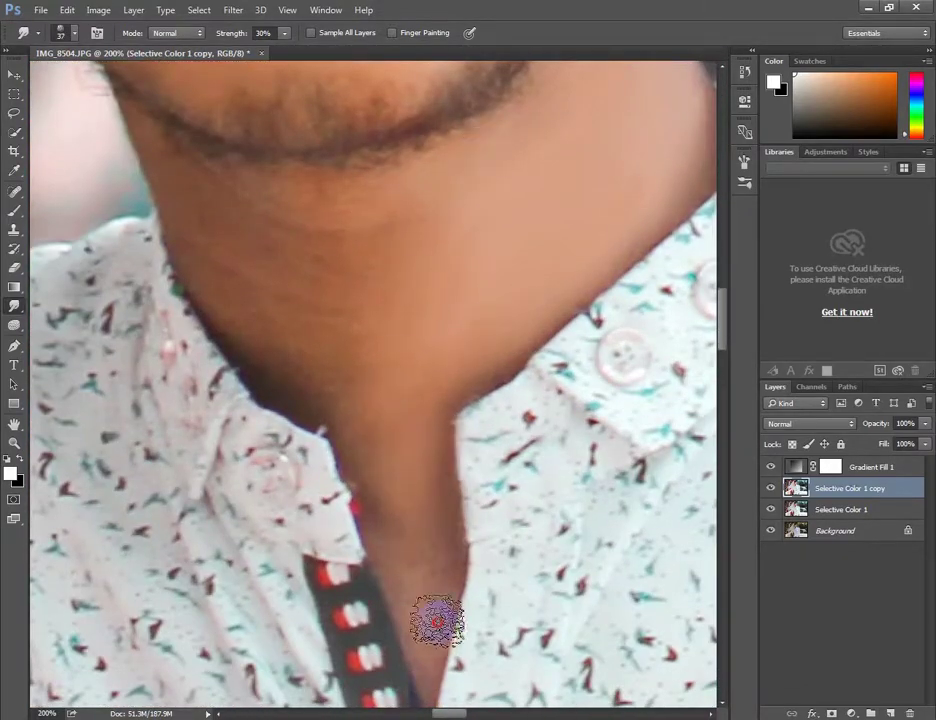
{"action": "scroll", "coordinate": [391, 373], "scroll_direction": "down", "scroll_amount": 3}
{"action": "right_click", "coordinate": [390, 352]}
{"action": "type", "text": "15"}
{"action": "key", "text": "Return"}
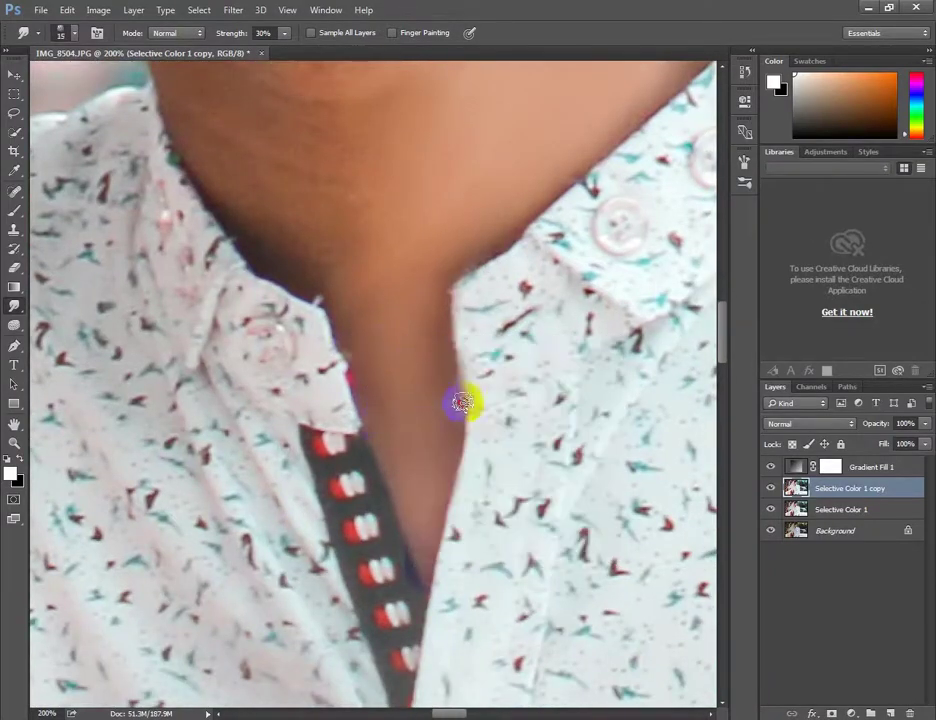
- Continue smudging the skin with 26 px and then 35 px brushes
{"action": "right_click", "coordinate": [424, 398]}
{"action": "type", "text": "26"}
{"action": "key", "text": "Return"}
{"action": "scroll", "coordinate": [303, 302], "scroll_direction": "up", "scroll_amount": 5}
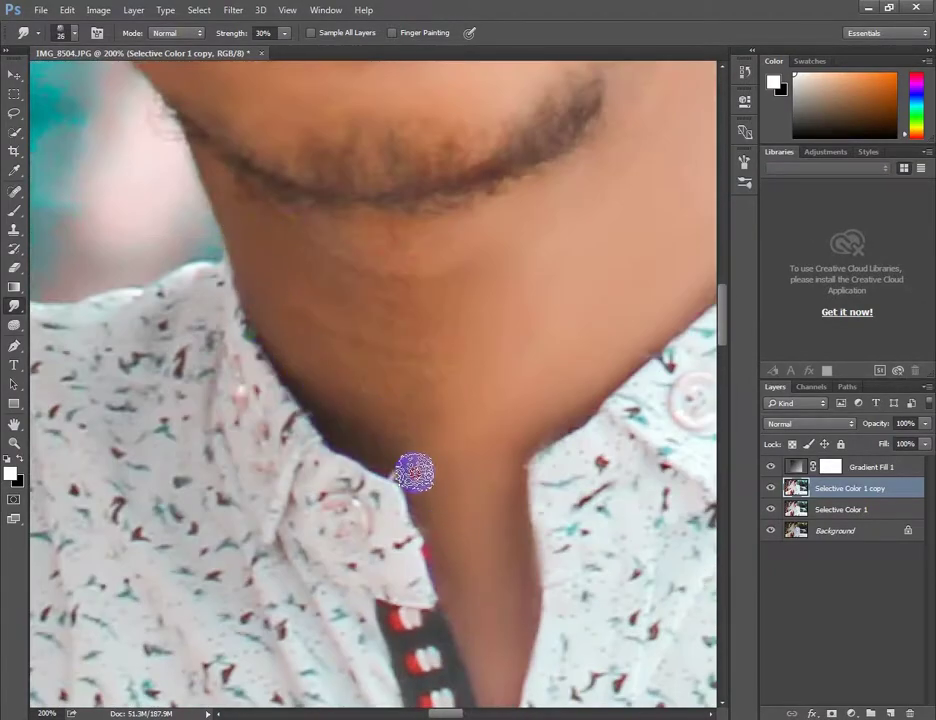
{"action": "right_click", "coordinate": [440, 282]}
{"action": "type", "text": "35"}
{"action": "key", "text": "Return"}
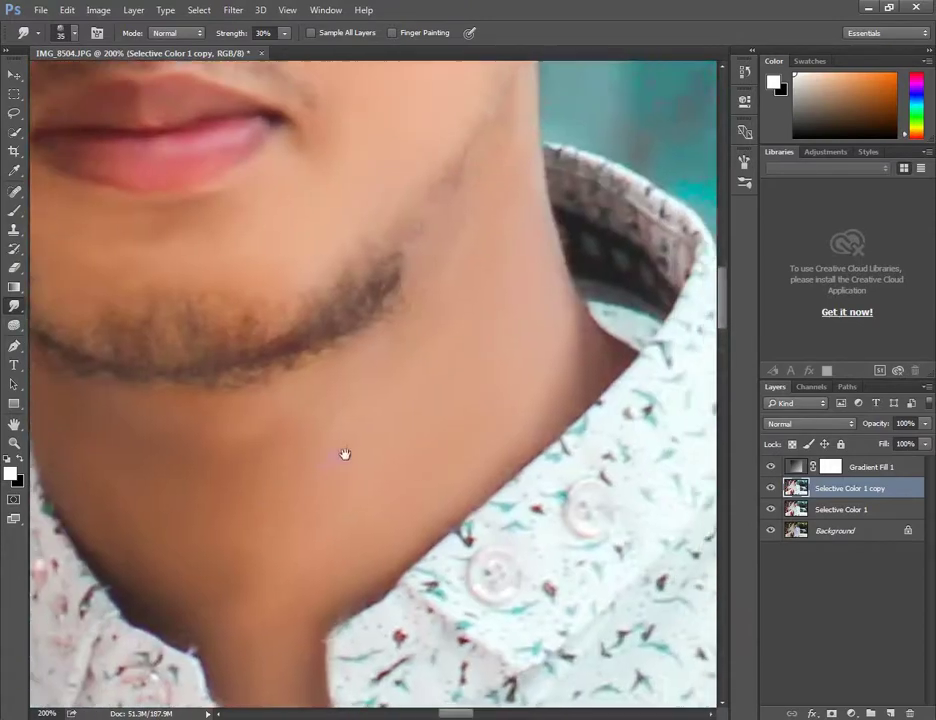
- Smooth the hand and wrist skin using 15 px and 24 px brushes
{"action": "scroll", "coordinate": [395, 330], "scroll_direction": "up", "scroll_amount": 3}
{"action": "scroll", "coordinate": [470, 391], "scroll_direction": "up", "scroll_amount": 5}
{"action": "right_click", "coordinate": [470, 391]}
{"action": "type", "text": "15"}
{"action": "key", "text": "Return"}
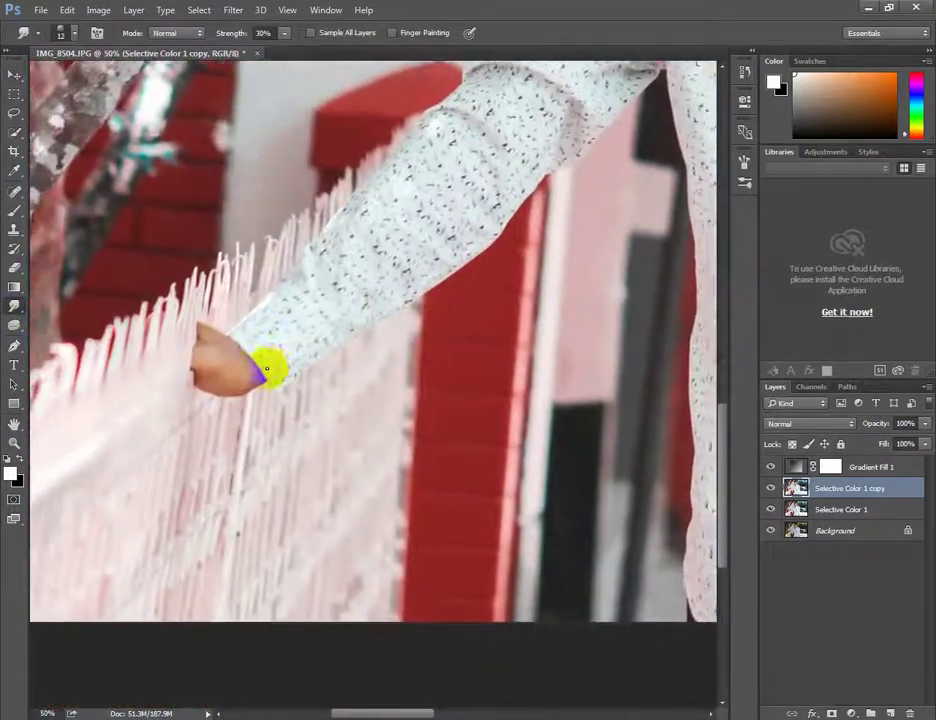
{"action": "scroll", "coordinate": [266, 369], "scroll_direction": "up", "scroll_amount": 3}
{"action": "right_click", "coordinate": [350, 362]}
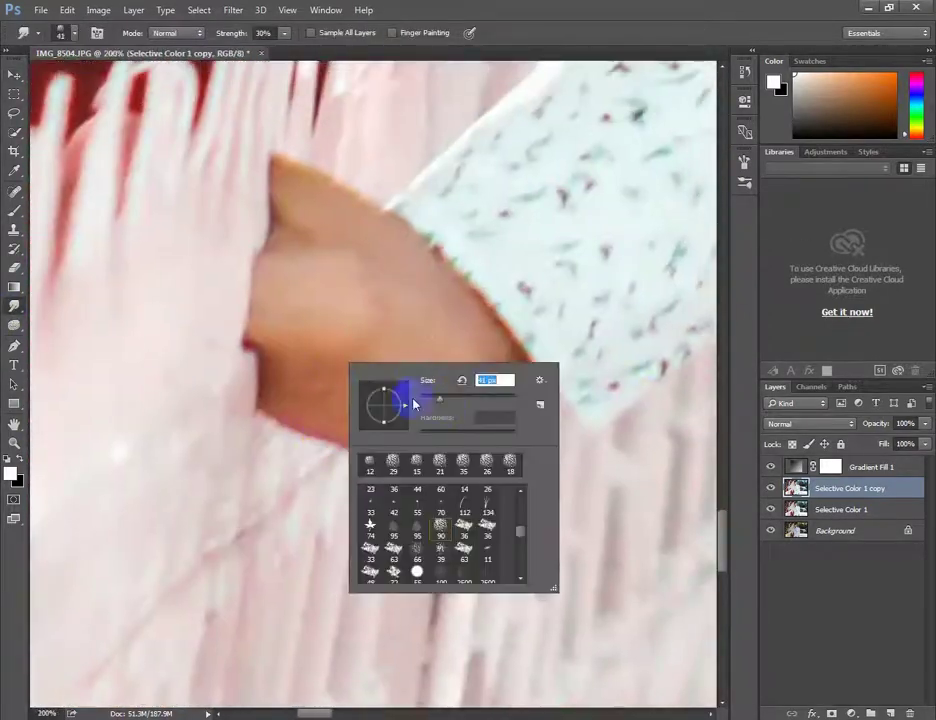
{"action": "type", "text": "24"}
{"action": "key", "text": "Return"}
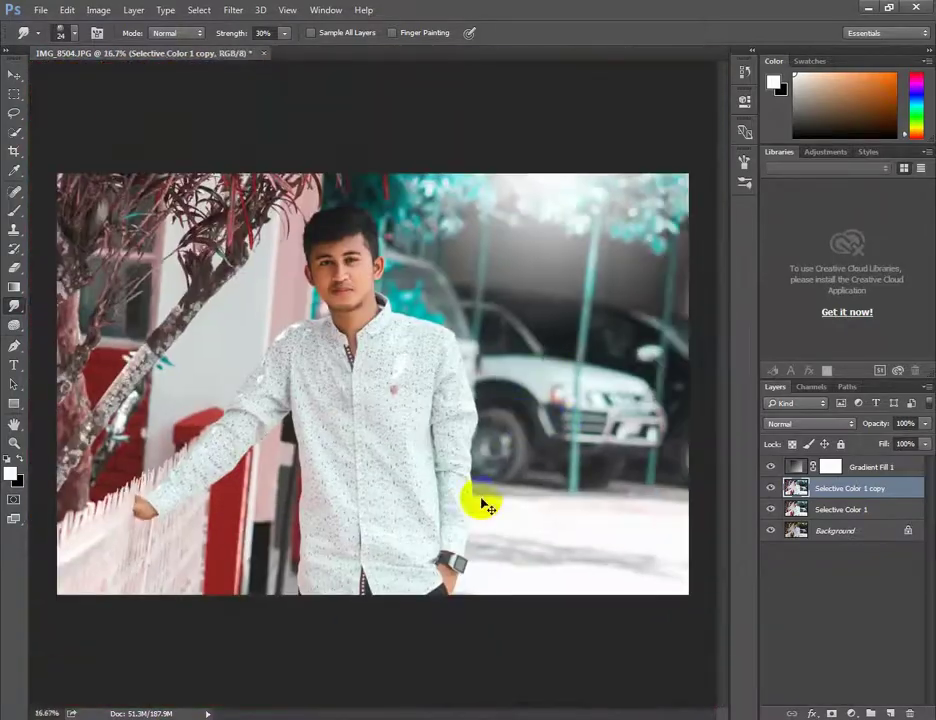
{"action": "scroll", "coordinate": [345, 305], "scroll_direction": "down", "scroll_amount": 3}
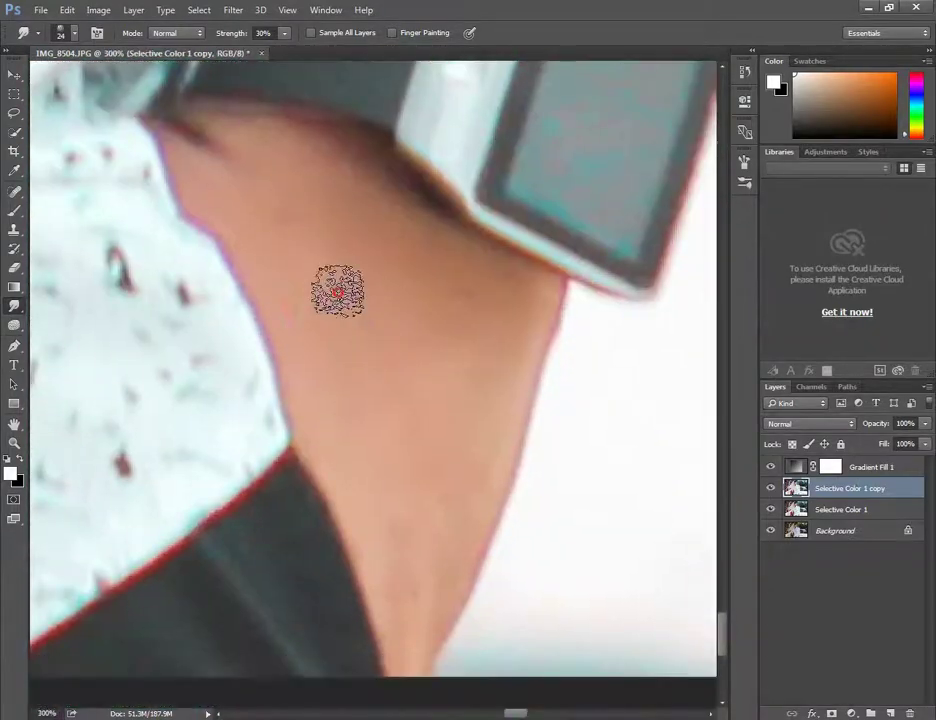
{"action": "scroll", "coordinate": [320, 290], "scroll_direction": "down", "scroll_amount": 3}
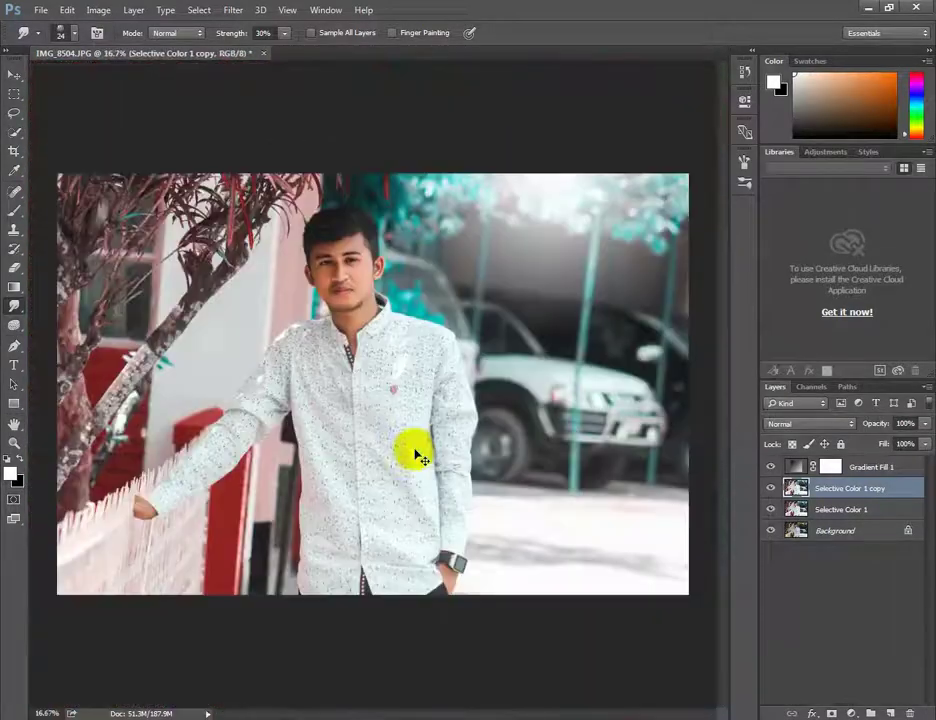
- Add a Selective Color layer with Whites Cyan −6, Magenta −6, Yellow −19, Black −10
{"action": "left_click", "coordinate": [851, 713]}
{"action": "left_click", "coordinate": [848, 705]}
{"action": "left_click", "coordinate": [612, 154]}
{"action": "left_click", "coordinate": [620, 232]}
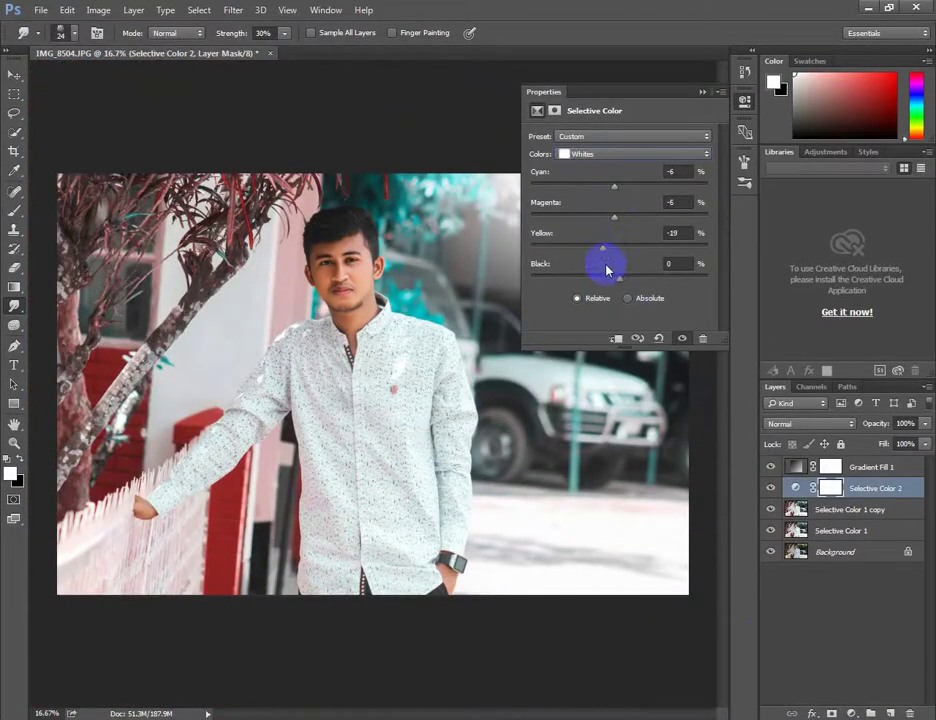
{"action": "left_click", "coordinate": [703, 92]}
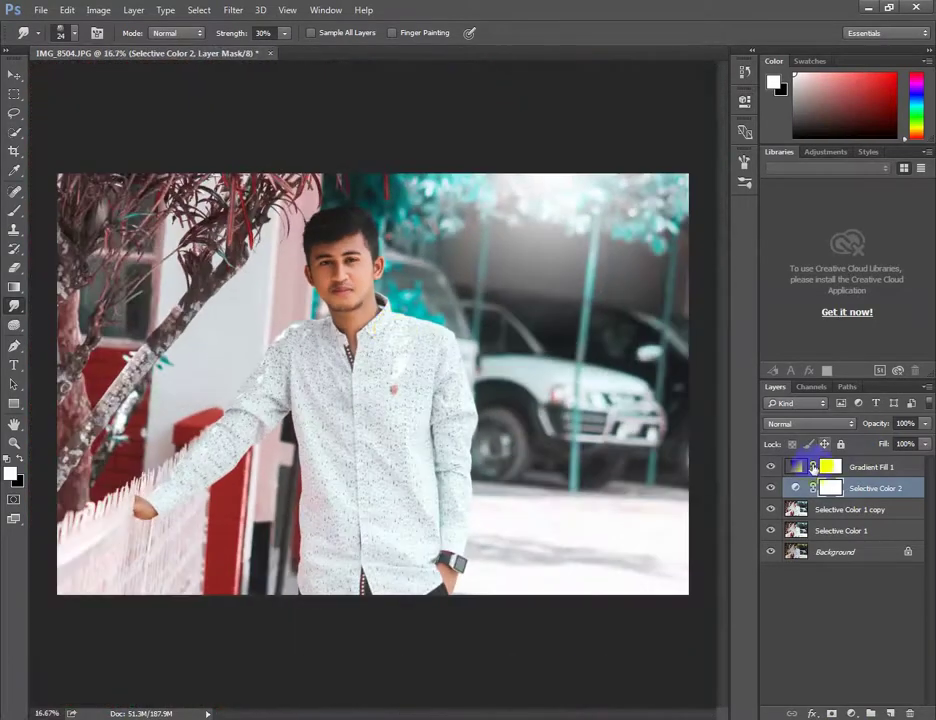
- Set the Cyans Black to −9 and collapse the Properties panel
{"action": "left_click", "coordinate": [797, 488]}
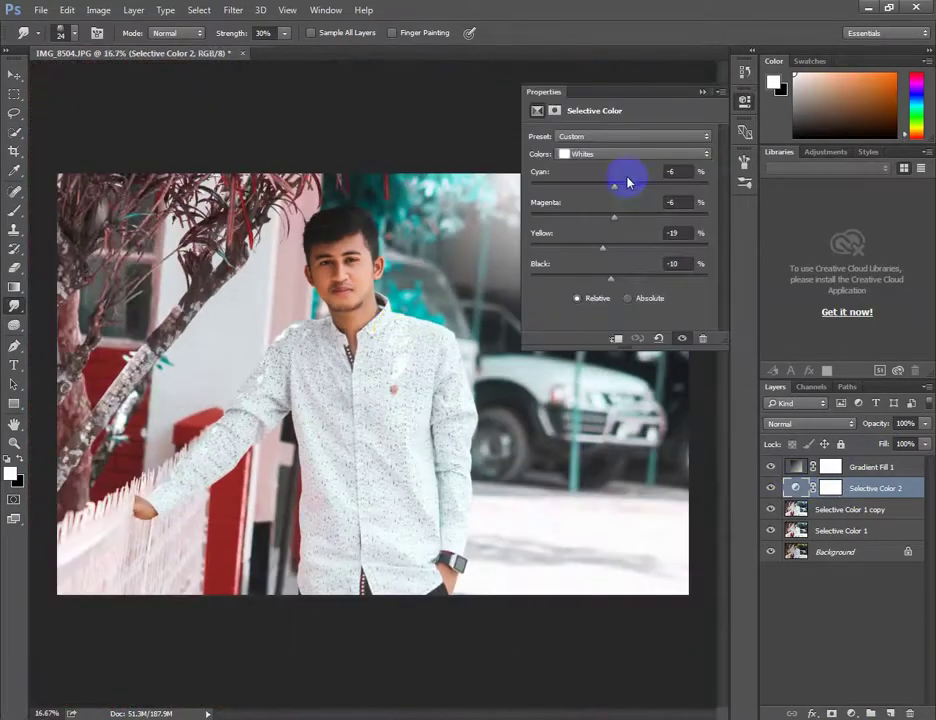
{"action": "left_click", "coordinate": [625, 154]}
{"action": "left_click", "coordinate": [600, 205]}
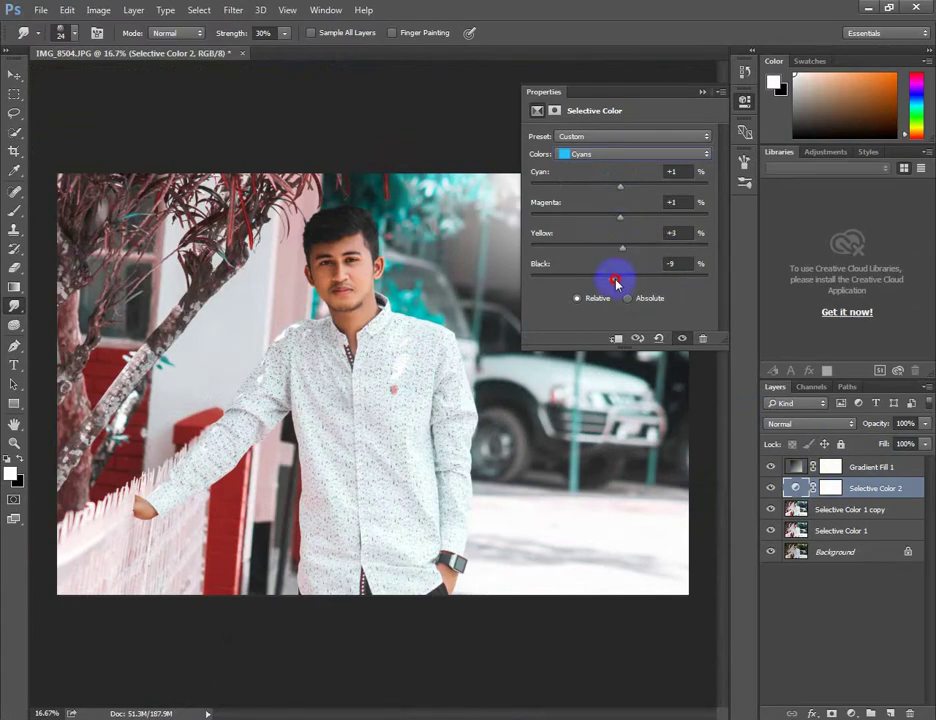
{"action": "left_click", "coordinate": [702, 91]}
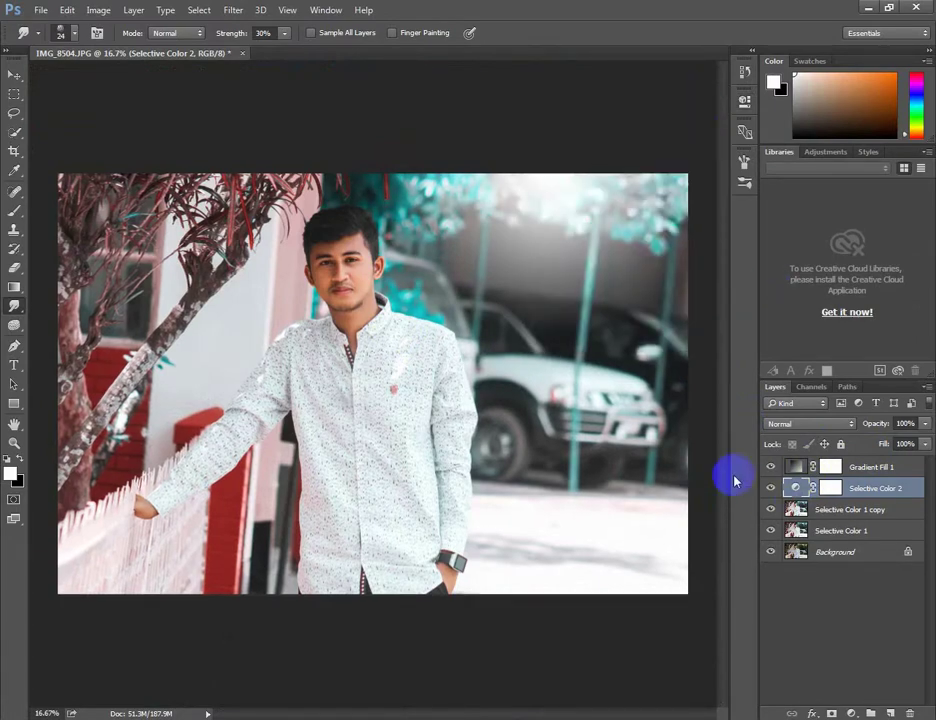
{"action": "key", "text": "ctrl+plus"}
- Hide Gradient Fill 1 and merge the layers below it into the Background
{"action": "key", "text": "ctrl+minus"}
{"action": "key", "text": "ctrl+minus"}
{"action": "left_click", "coordinate": [794, 466]}
{"action": "key", "text": "ctrl+plus"}
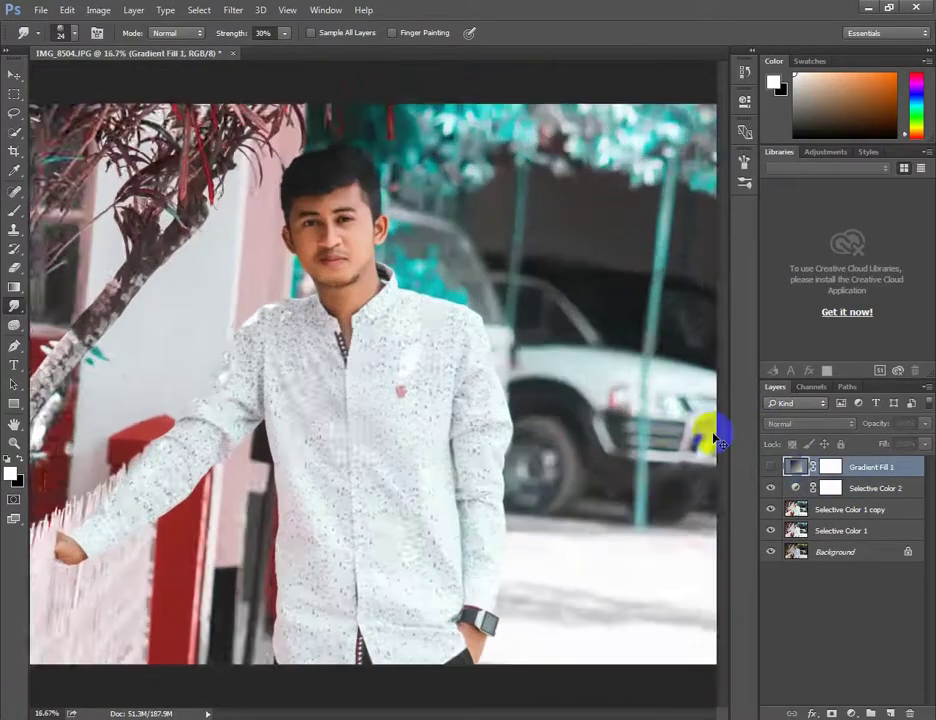
{"action": "key", "text": "ctrl+minus"}
{"action": "left_click", "coordinate": [830, 488]}
{"action": "key", "text": "alt+shift+["}
{"action": "key", "text": "alt+shift+["}
{"action": "key", "text": "alt+shift+["}
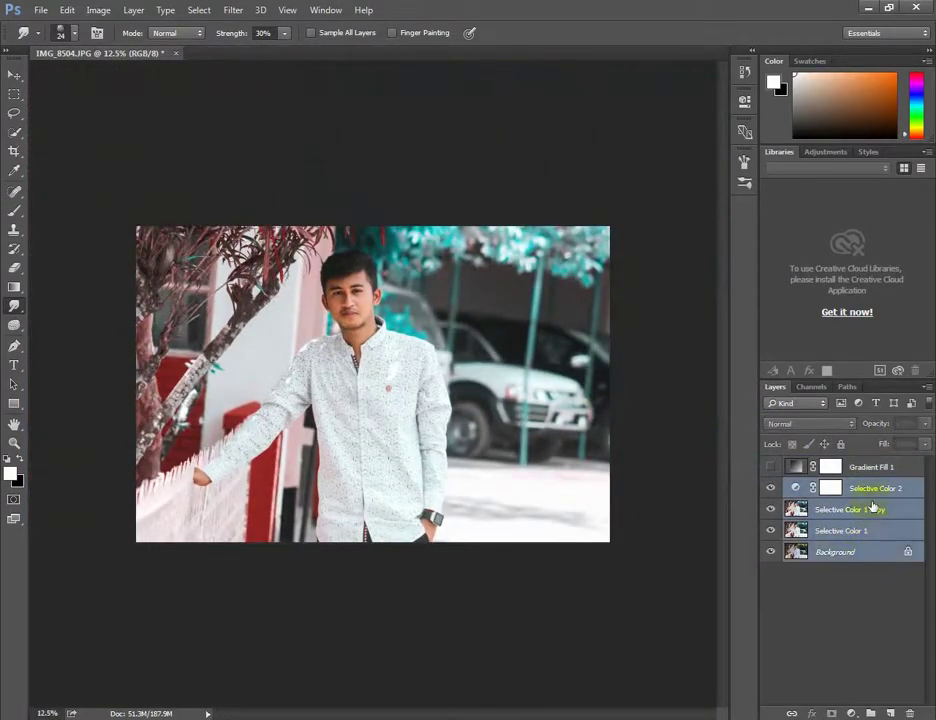
{"action": "right_click", "coordinate": [860, 494]}
{"action": "left_click", "coordinate": [735, 488]}
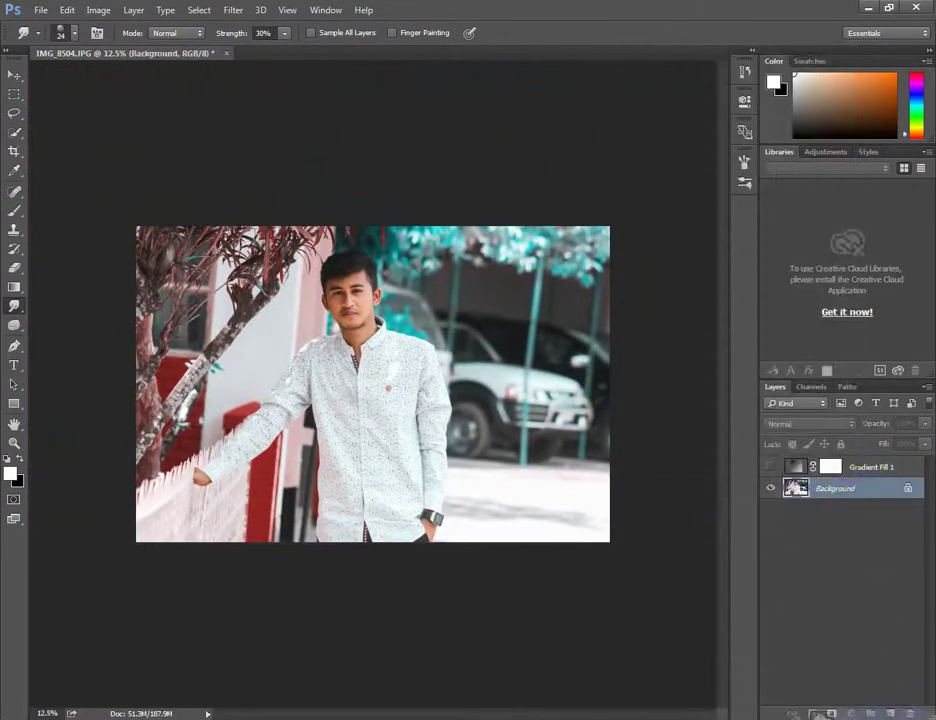
- Duplicate the merged Background and select the copy, keeping Gradient Fill 1 hidden
{"action": "left_click_drag", "start_coordinate": [860, 488], "coordinate": [890, 713]}
{"action": "left_click", "coordinate": [800, 467]}
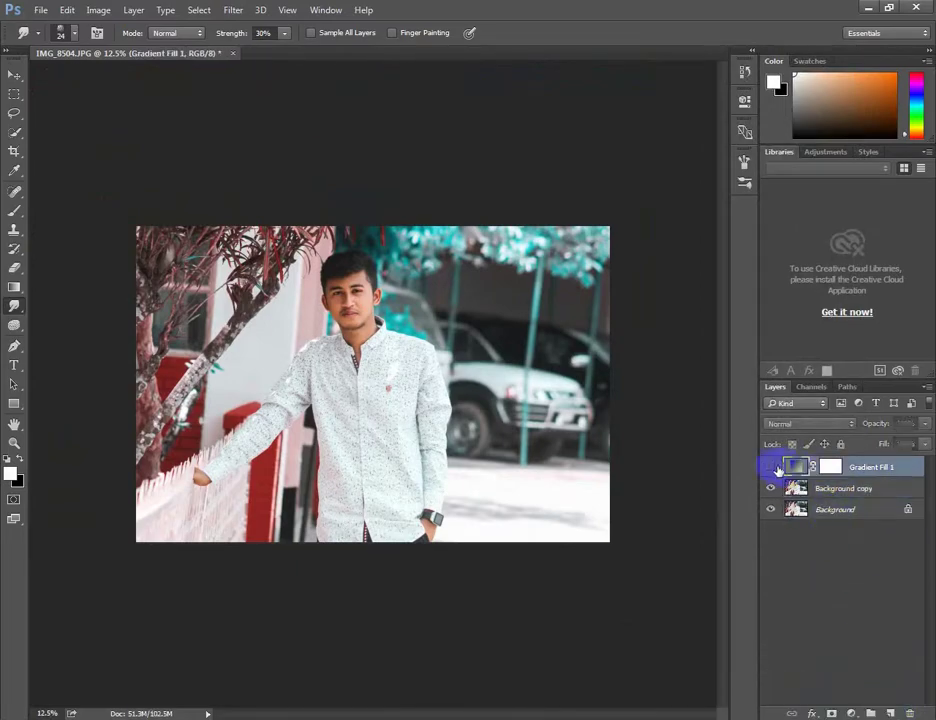
{"action": "left_click", "coordinate": [770, 468]}
{"action": "left_click", "coordinate": [770, 468]}
{"action": "left_click", "coordinate": [793, 487]}
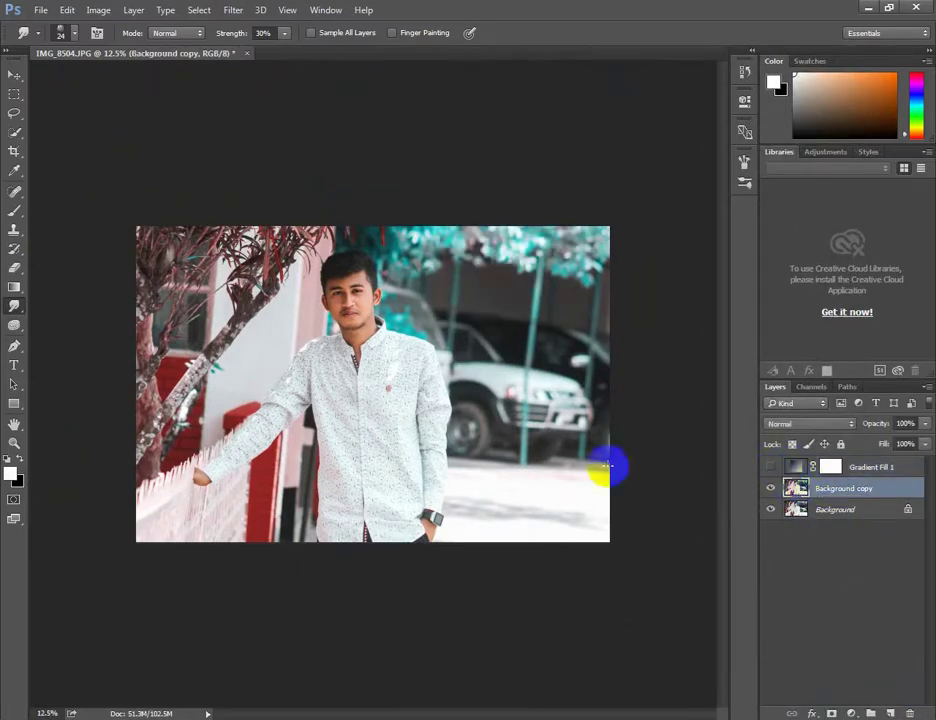
{"action": "left_click", "coordinate": [14, 75]}
- In Camera Raw, set exposure +0.10, contrast +9 and blacks −7
{"action": "left_click", "coordinate": [233, 10]}
{"action": "left_click", "coordinate": [261, 107]}
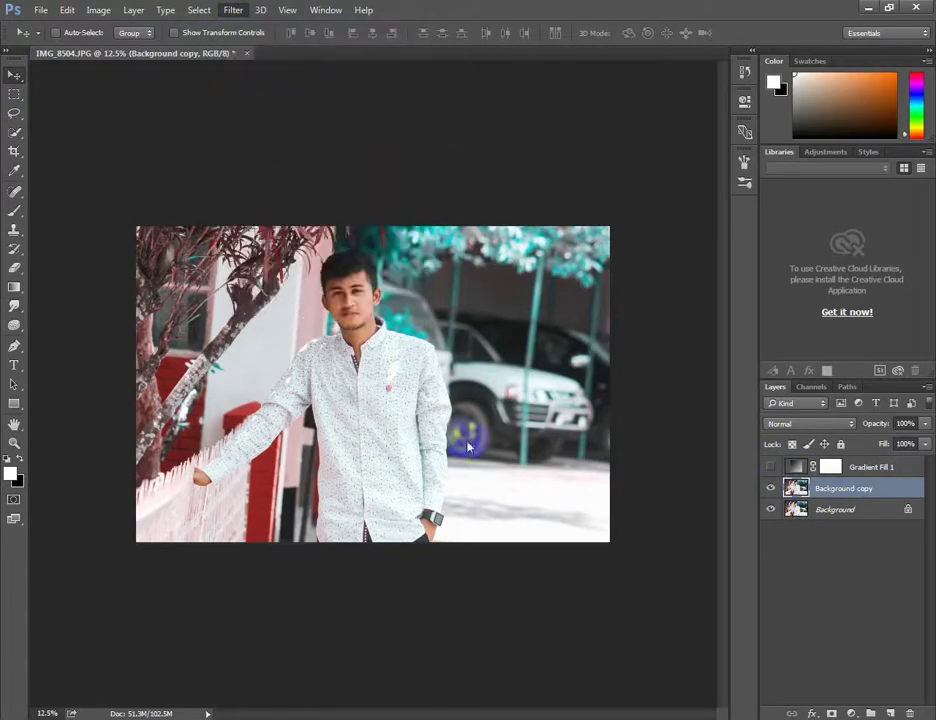
{"action": "left_click", "coordinate": [784, 300]}
{"action": "left_click_drag", "start_coordinate": [783, 322], "coordinate": [789, 368]}
{"action": "left_click_drag", "start_coordinate": [787, 391], "coordinate": [791, 391]}
{"action": "left_click", "coordinate": [784, 448]}
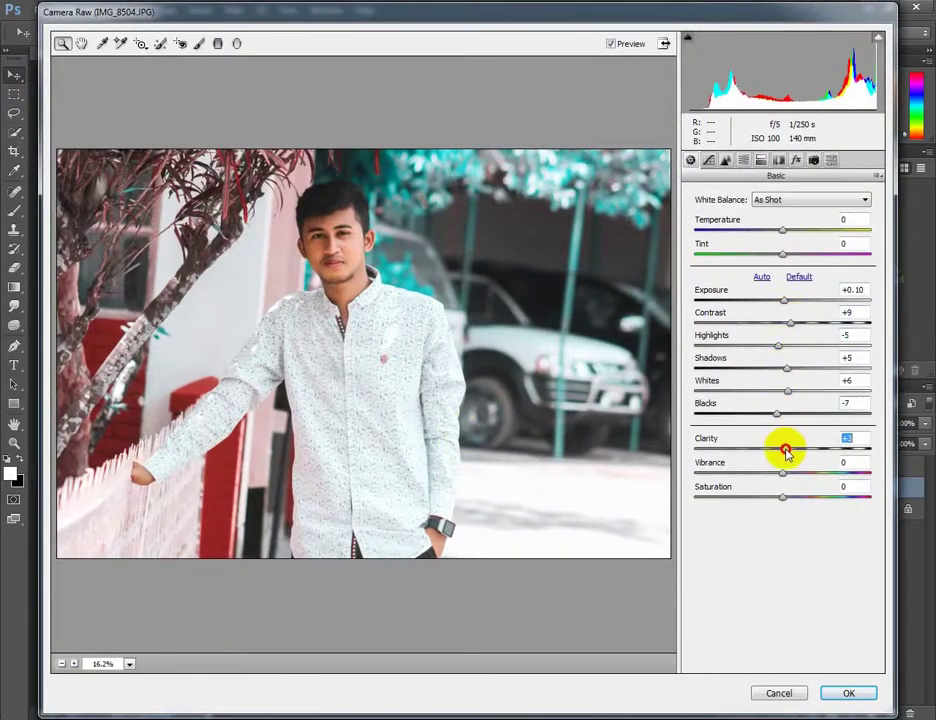
- Raise Blues saturation to +27 and luminance to +11, add a −21 vignette, and apply
{"action": "left_click", "coordinate": [726, 160]}
{"action": "left_click", "coordinate": [727, 216]}
{"action": "left_click_drag", "start_coordinate": [783, 384], "coordinate": [792, 384]}
{"action": "left_click", "coordinate": [786, 330]}
{"action": "left_click", "coordinate": [777, 216]}
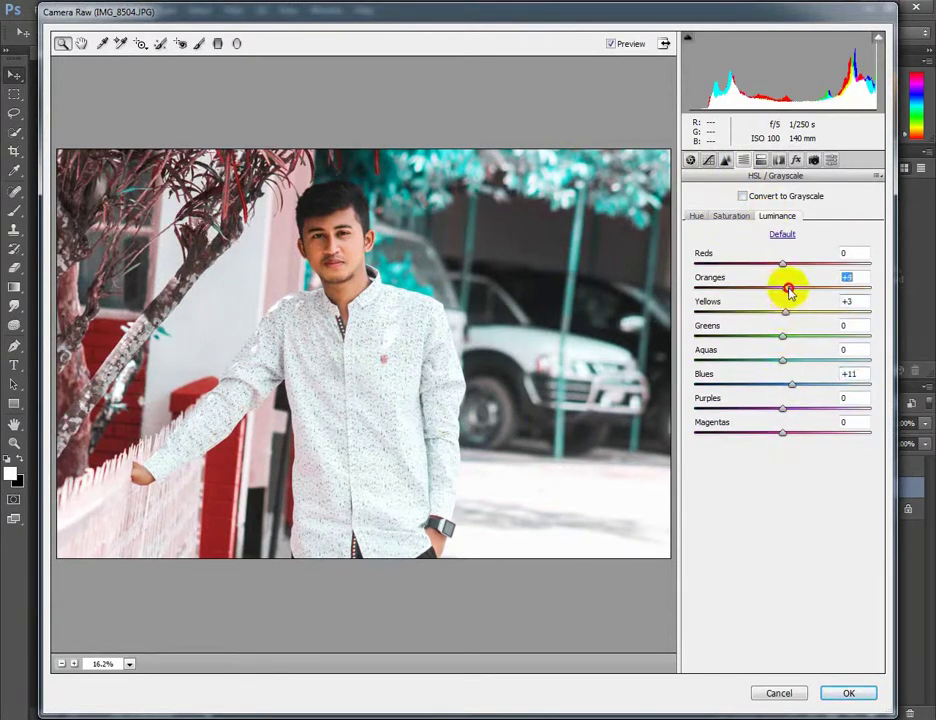
{"action": "left_click", "coordinate": [796, 161]}
{"action": "mouse_move", "coordinate": [783, 348]}
{"action": "left_mouse_down"}
{"action": "mouse_move", "coordinate": [765, 350]}
{"action": "mouse_move", "coordinate": [802, 373]}
{"action": "left_mouse_up"}
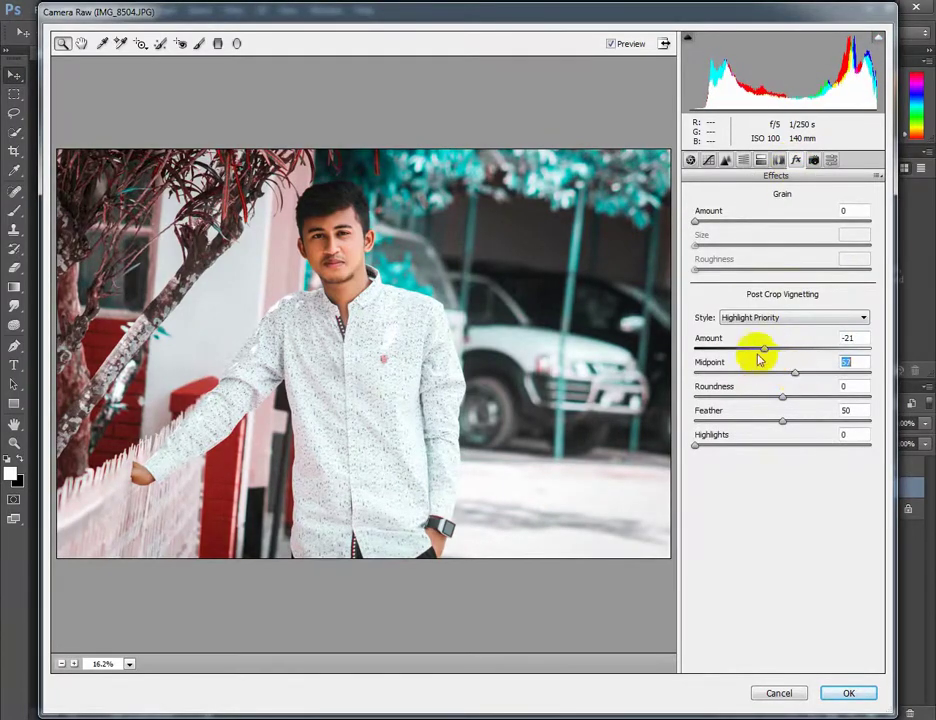
{"action": "left_click", "coordinate": [840, 697]}
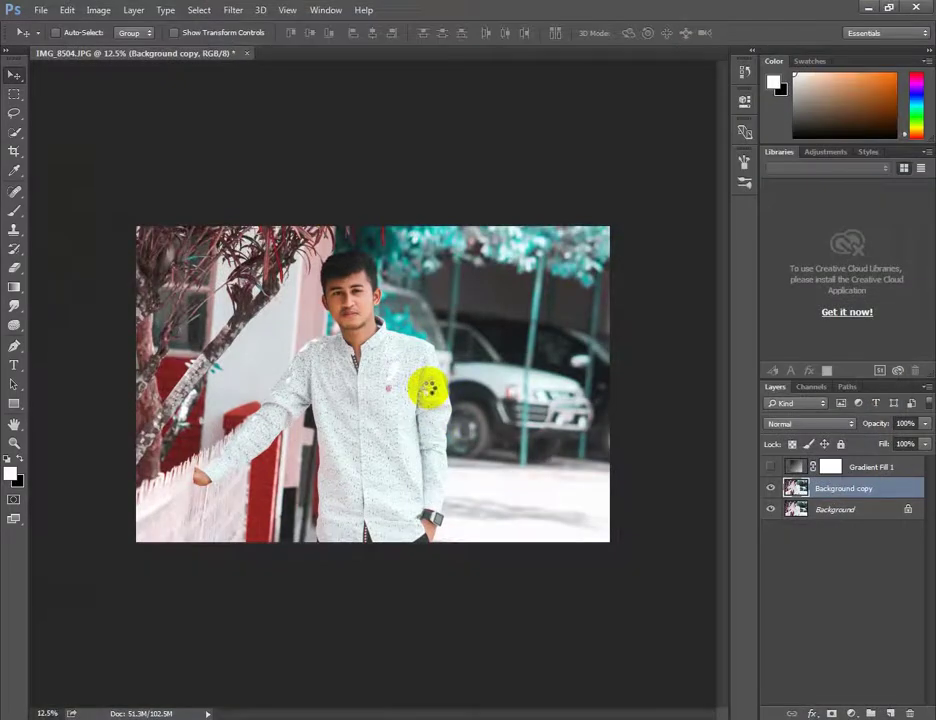
- Show Gradient Fill 1, scale the glow to 60% and shift it right
{"action": "left_click", "coordinate": [770, 466]}
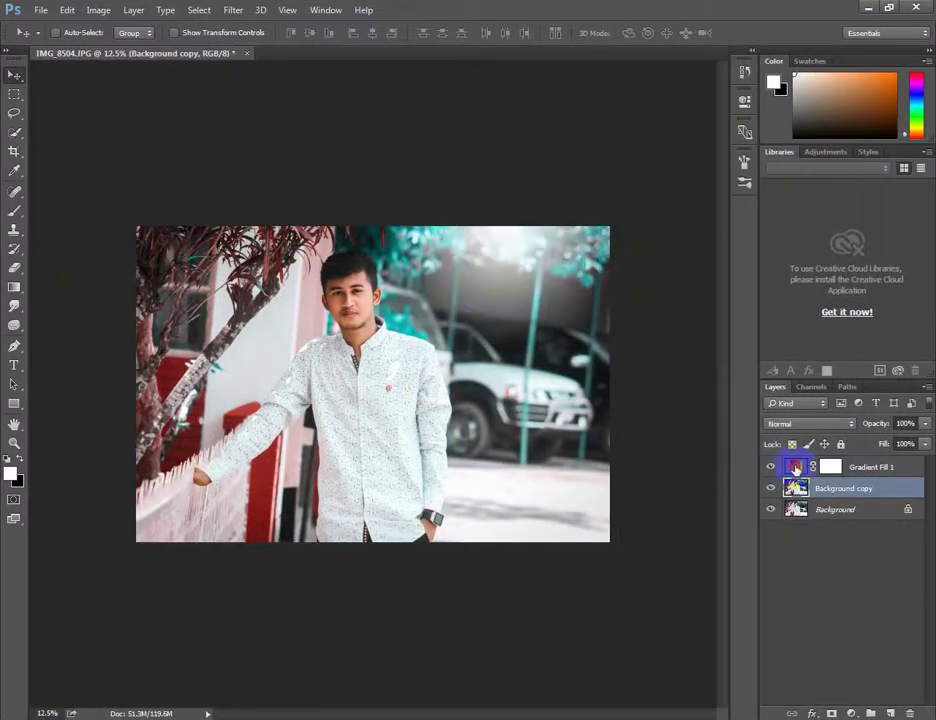
{"action": "double_click", "coordinate": [795, 467]}
{"action": "key", "text": "ctrl+plus"}
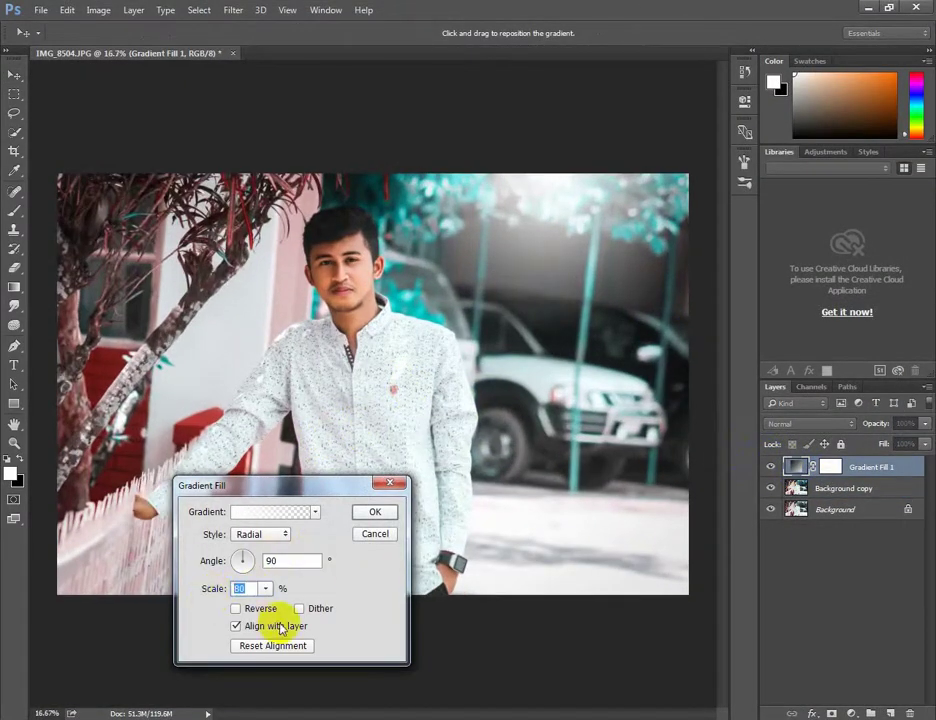
{"action": "type", "text": "60"}
{"action": "left_click", "coordinate": [376, 535]}
{"action": "left_click_drag", "start_coordinate": [539, 251], "coordinate": [583, 253]}
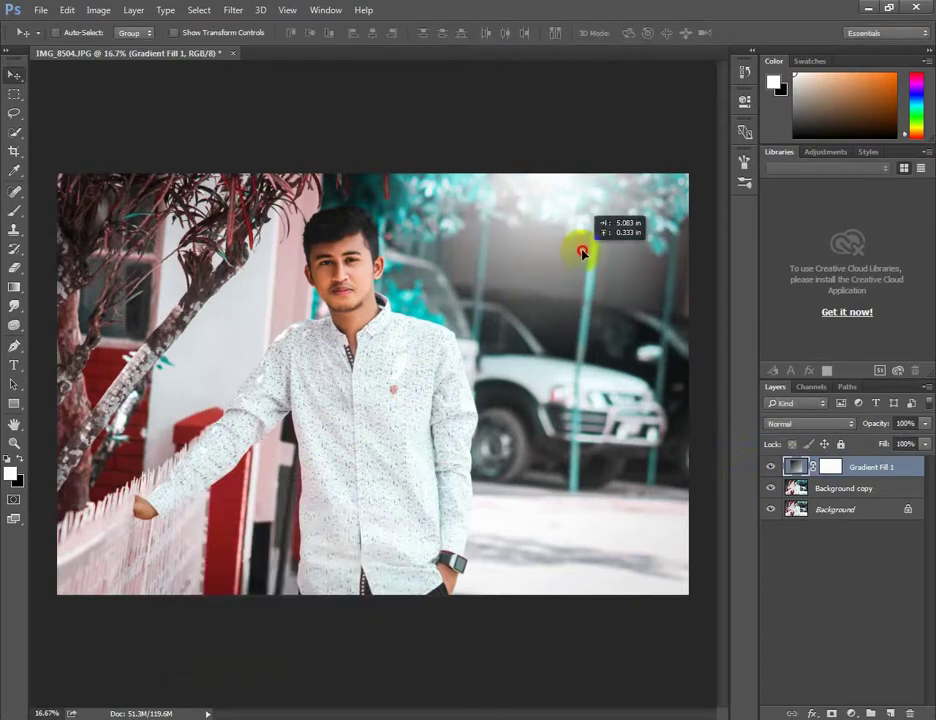
- Reposition the glow nearer the photo's top and confirm the gradient fill
{"action": "double_click", "coordinate": [792, 467]}
{"action": "mouse_move", "coordinate": [533, 290]}
{"action": "left_mouse_down"}
{"action": "mouse_move", "coordinate": [578, 269]}
{"action": "mouse_move", "coordinate": [563, 261]}
{"action": "left_mouse_up"}
{"action": "key", "text": "Return"}
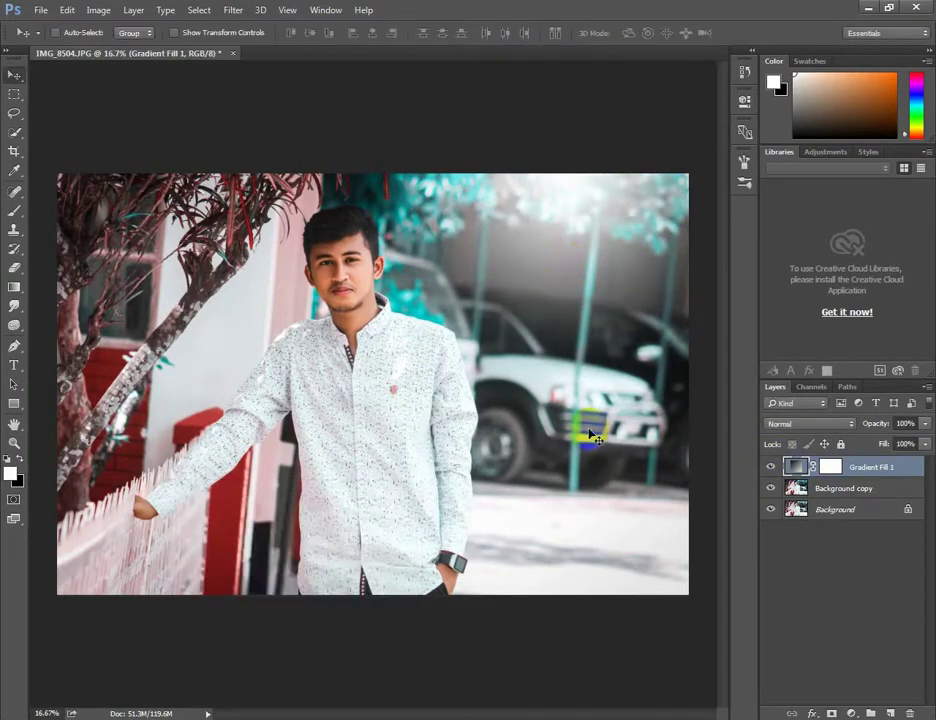
{"action": "key", "text": "ctrl+minus"}
{"action": "key", "text": "ctrl+plus"}
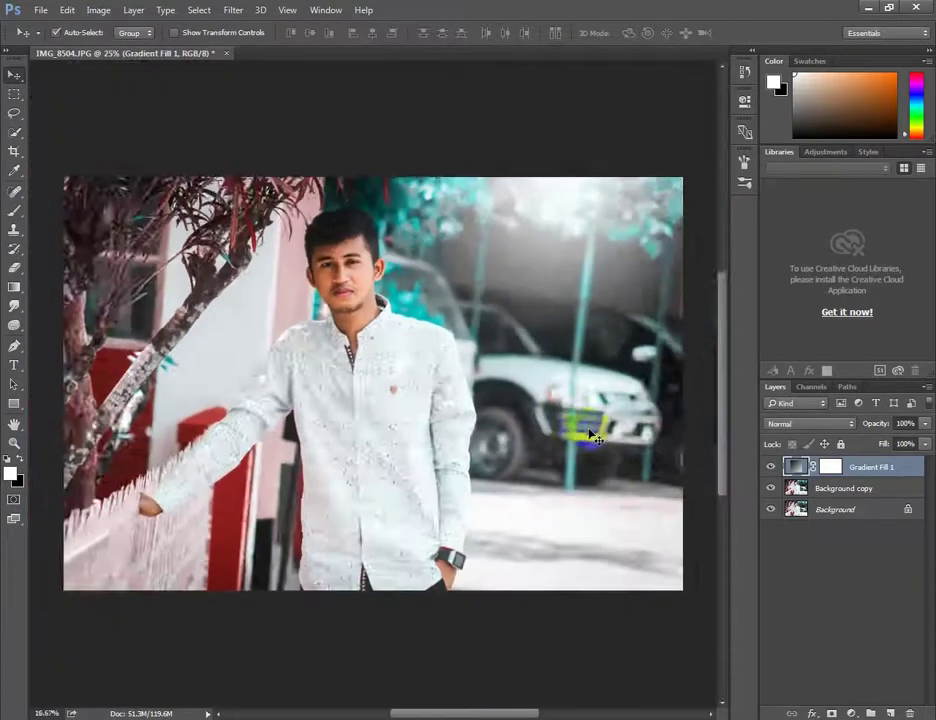
{"action": "key", "text": "ctrl+minus"}
{"action": "left_click", "coordinate": [925, 387]}
- Flatten the image and duplicate the Background layer for a Camera Raw pass
{"action": "left_click", "coordinate": [815, 642]}
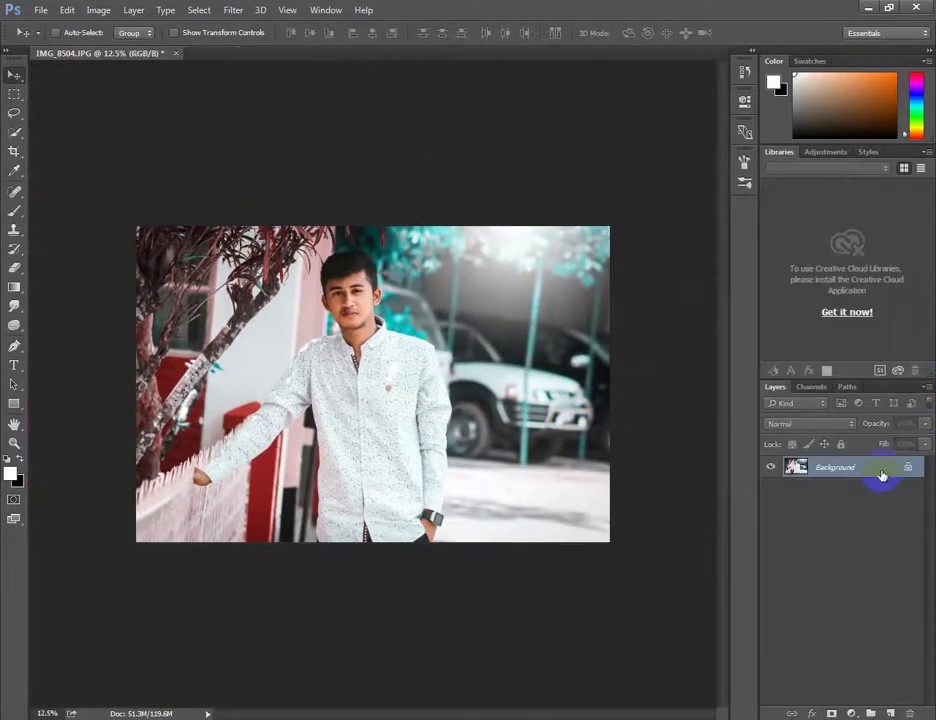
{"action": "key", "text": "ctrl+j"}
{"action": "left_click", "coordinate": [233, 7]}
{"action": "left_click", "coordinate": [236, 92]}
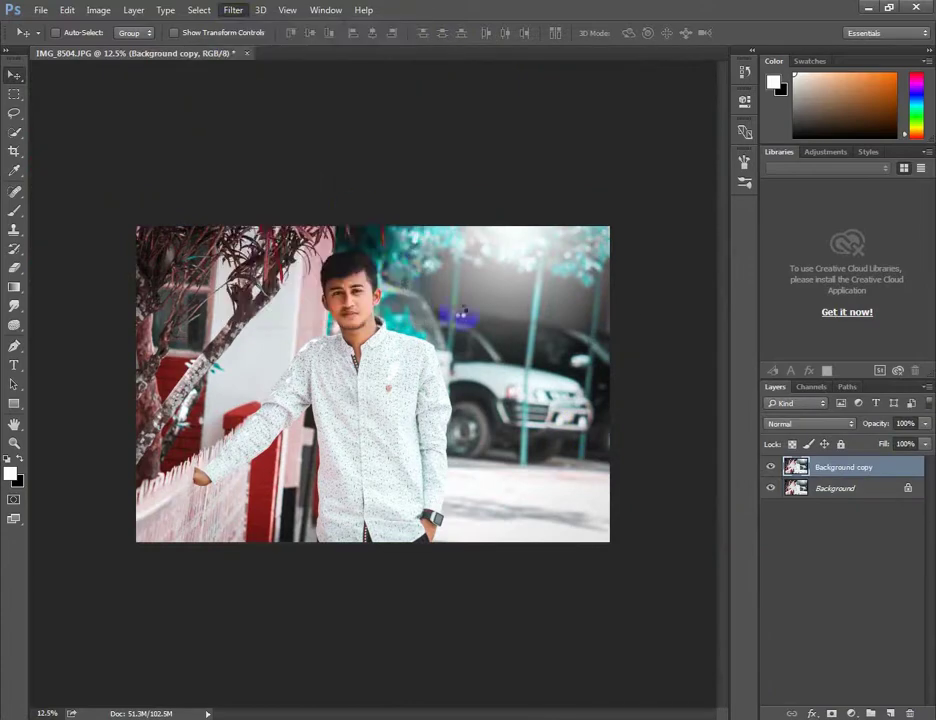
- Set exposure +0.05, contrast +7, highlights −7, blacks −8 and clarity +11
{"action": "left_click", "coordinate": [783, 301]}
{"action": "left_click", "coordinate": [786, 323]}
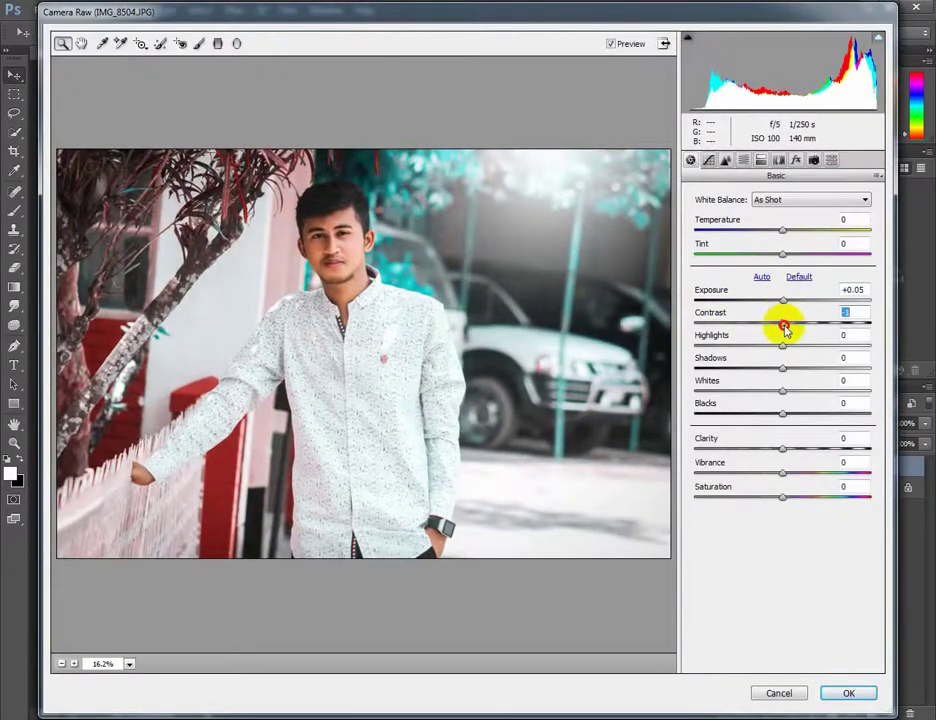
{"action": "left_click_drag", "start_coordinate": [782, 346], "coordinate": [784, 368]}
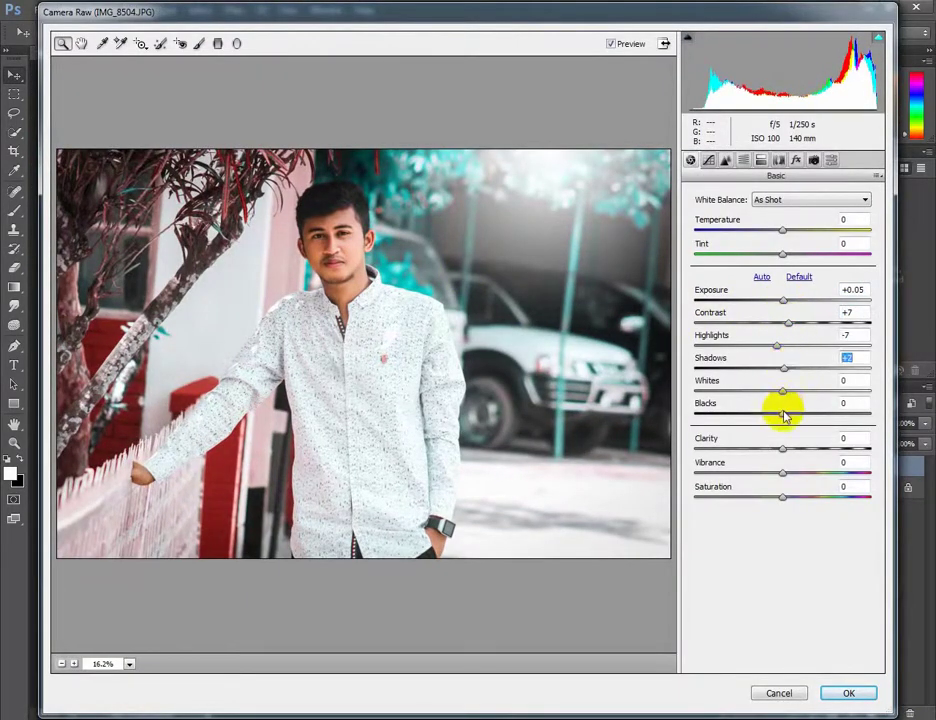
{"action": "mouse_move", "coordinate": [783, 413]}
{"action": "left_mouse_down"}
{"action": "mouse_move", "coordinate": [775, 413]}
{"action": "mouse_move", "coordinate": [792, 449]}
{"action": "left_mouse_up"}
- Adjust Oranges luminance, add a slight corner vignette, apply, and check the result
{"action": "left_click", "coordinate": [743, 160]}
{"action": "left_click", "coordinate": [777, 215]}
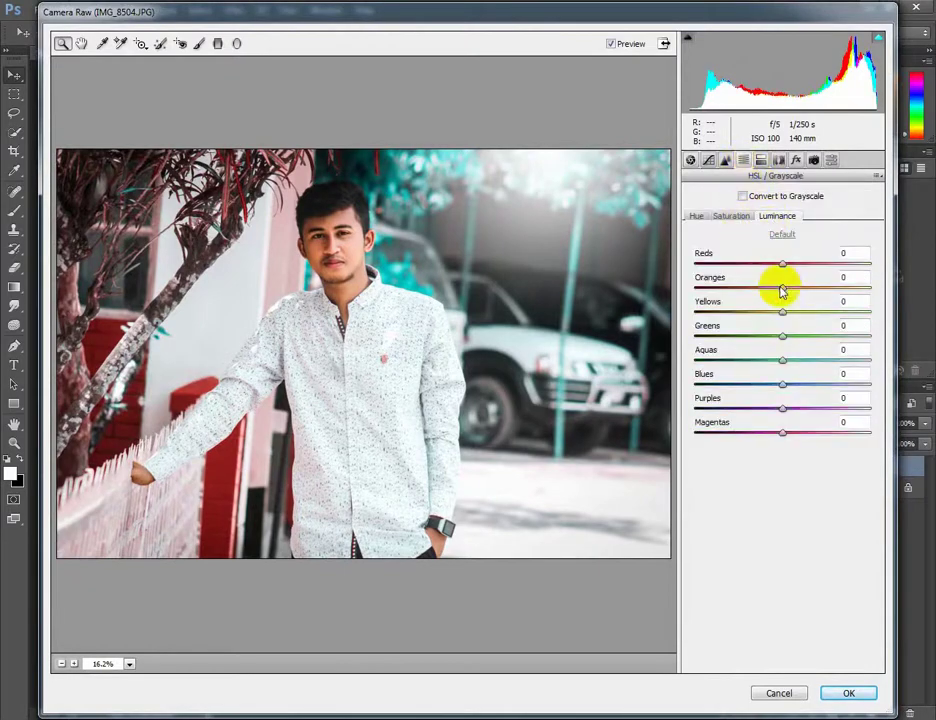
{"action": "left_click_drag", "start_coordinate": [779, 290], "coordinate": [782, 290]}
{"action": "left_click", "coordinate": [796, 160]}
{"action": "left_click_drag", "start_coordinate": [782, 348], "coordinate": [783, 350]}
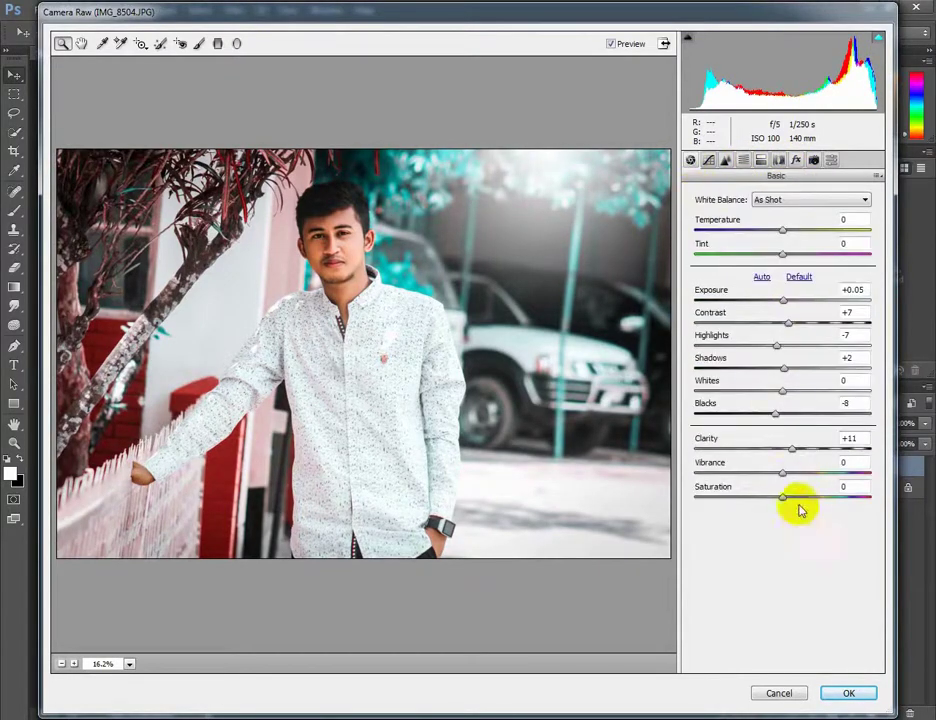
{"action": "left_click", "coordinate": [838, 690]}
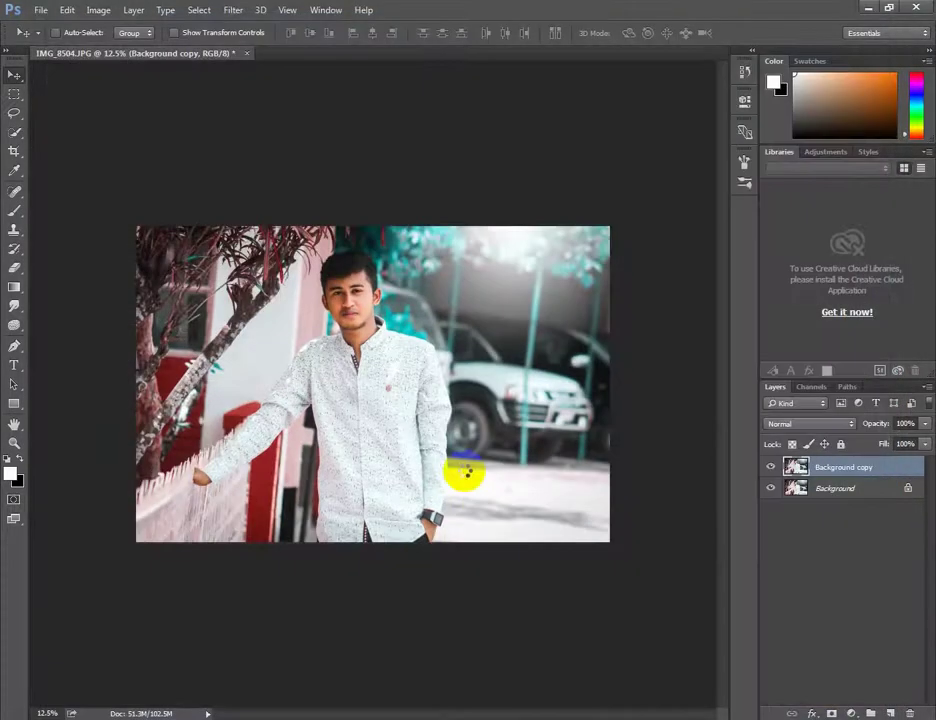
{"action": "key", "text": "ctrl+plus"}
{"action": "key", "text": "ctrl+minus"}
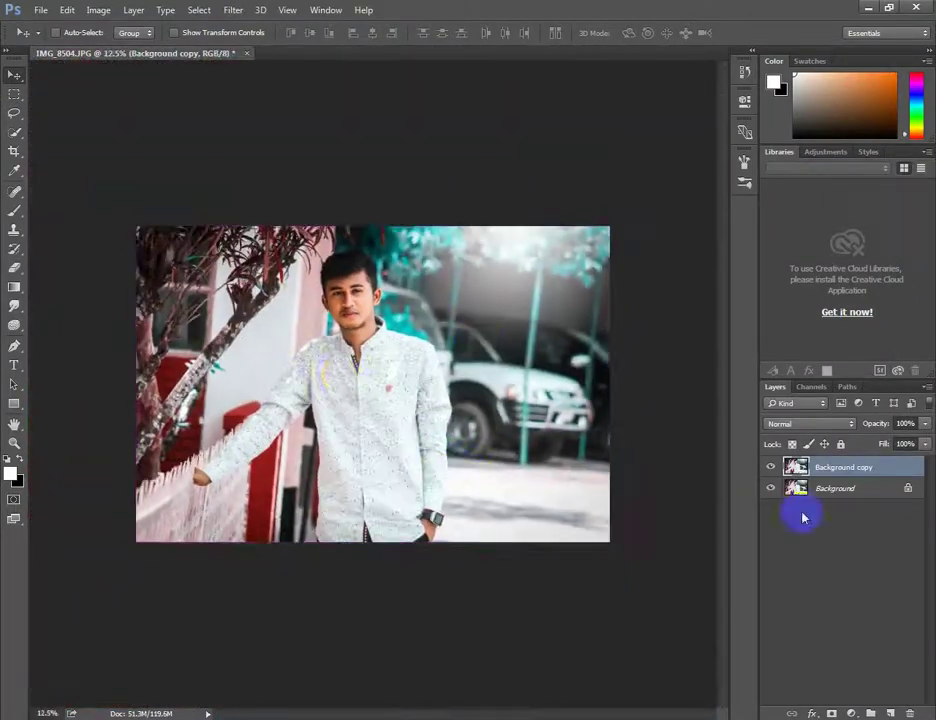
{"action": "key", "text": "ctrl+plus"}
{"action": "key", "text": "ctrl+plus"}
{"action": "key", "text": "ctrl+minus"}
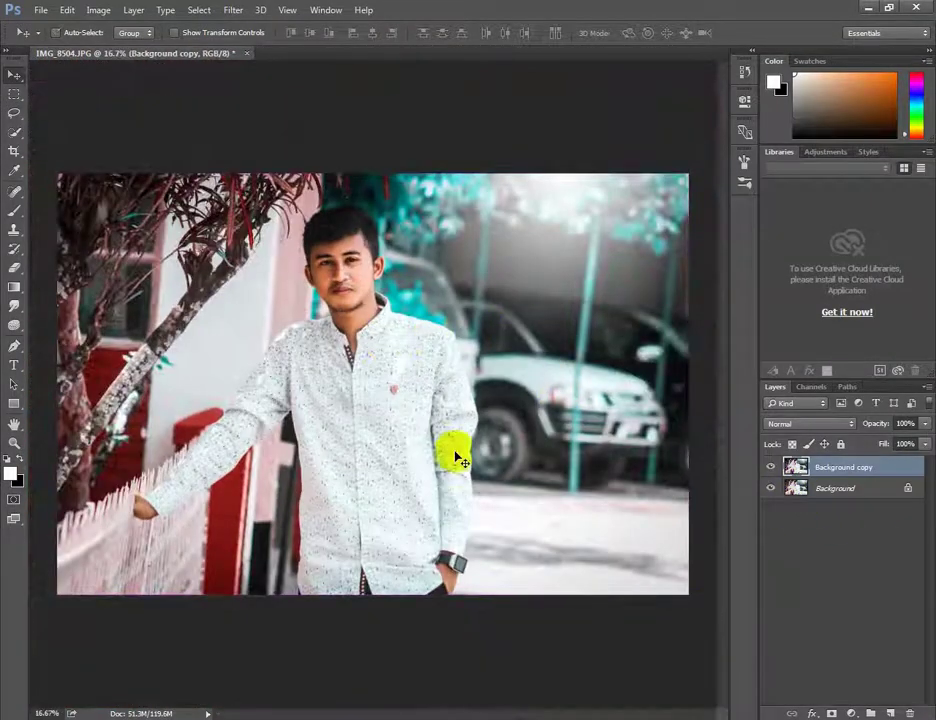